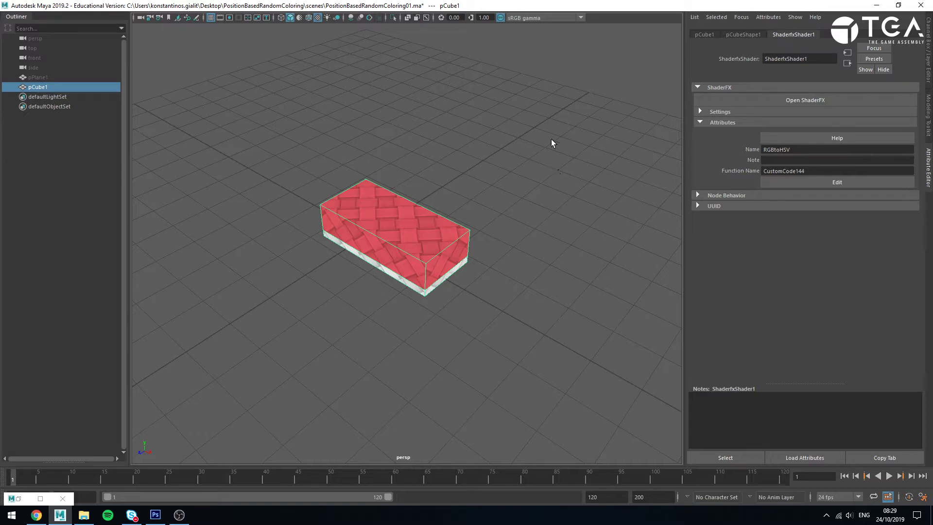
# Slide the textured box to different spots on the ground plane to test its position-based coloring
pyautogui.keyDown('alt'); pyautogui.moveTo(451, 249); pyautogui.dragTo(406, 225); pyautogui.keyUp('alt')
pyautogui.press('w')
pyautogui.keyDown('alt'); pyautogui.moveTo(420, 272); pyautogui.dragTo(416, 299); pyautogui.keyUp('alt')
pyautogui.keyDown('alt'); pyautogui.moveTo(453, 302); pyautogui.dragTo(367, 266, button='right'); pyautogui.keyUp('alt')
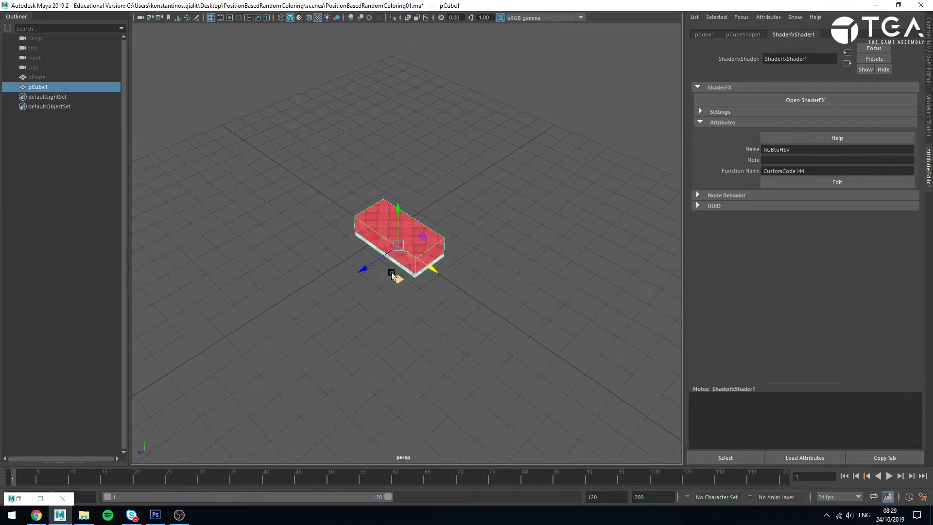
pyautogui.moveTo(398, 279); pyautogui.dragTo(402, 329)
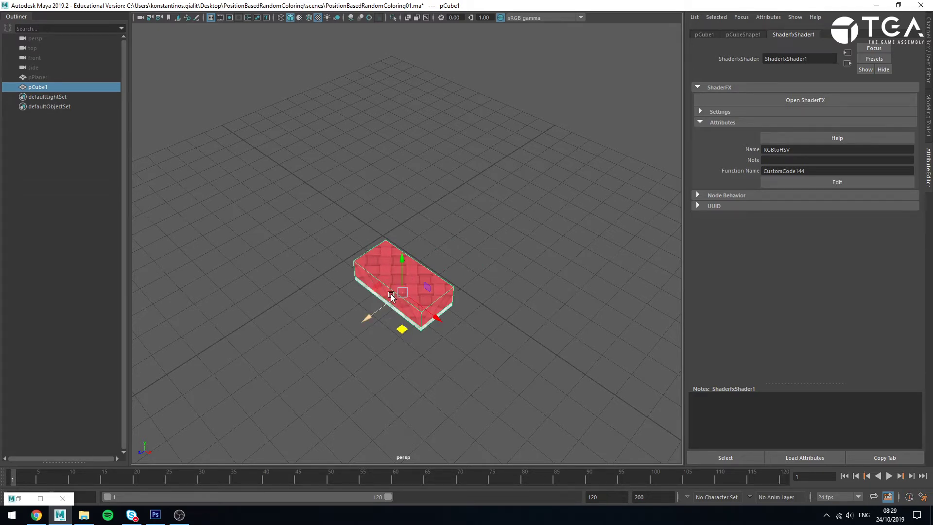
pyautogui.moveTo(409, 329); pyautogui.dragTo(382, 268)
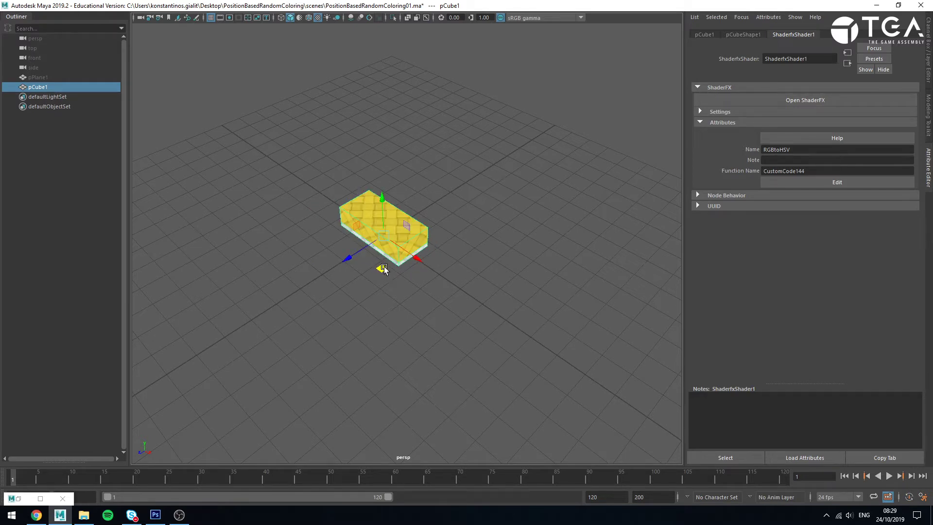
pyautogui.scroll(4, 365, 202)
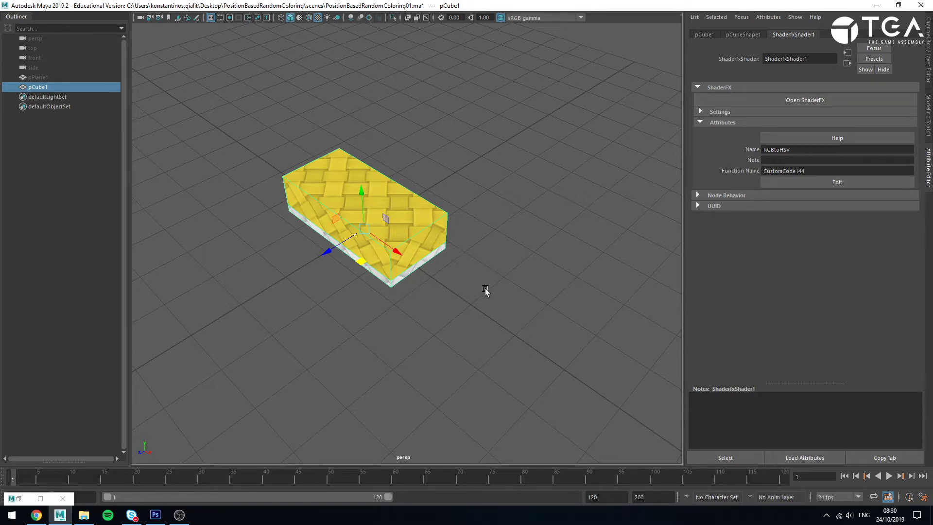
pyautogui.keyDown('alt'); pyautogui.moveTo(523, 289); pyautogui.dragTo(341, 237, button='right'); pyautogui.keyUp('alt')
pyautogui.keyDown('alt'); pyautogui.moveTo(392, 246); pyautogui.dragTo(368, 253, button='middle'); pyautogui.keyUp('alt')
pyautogui.scroll(-2, 389, 253)
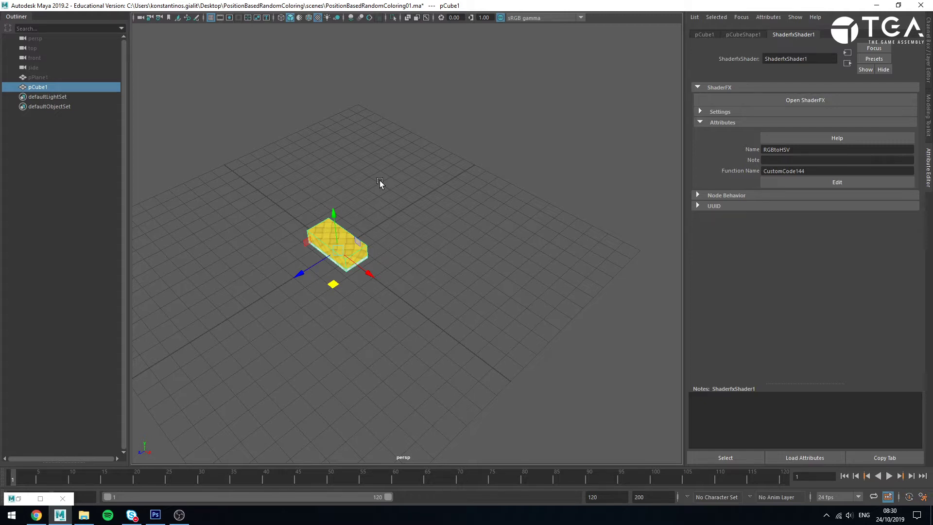
pyautogui.scroll(3, 321, 255)
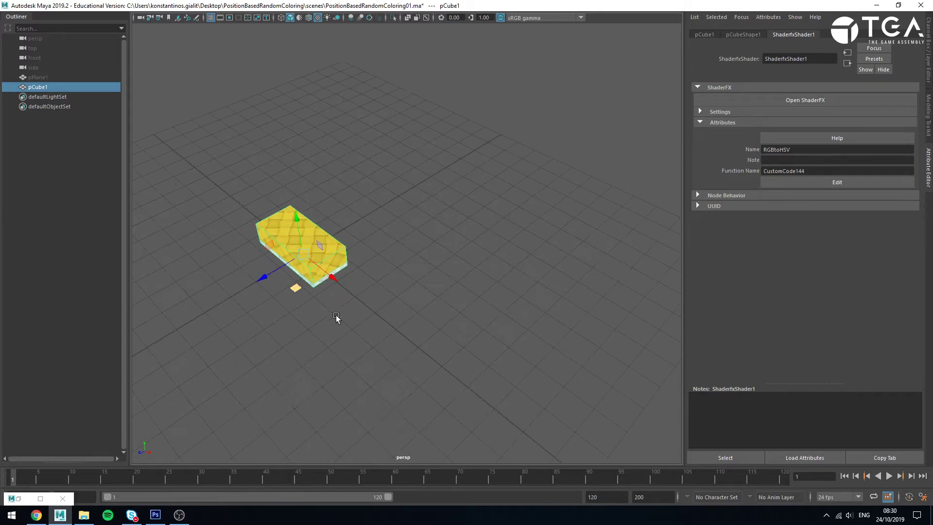
pyautogui.keyDown('alt'); pyautogui.moveTo(337, 315); pyautogui.dragTo(378, 323, button='middle'); pyautogui.keyUp('alt')
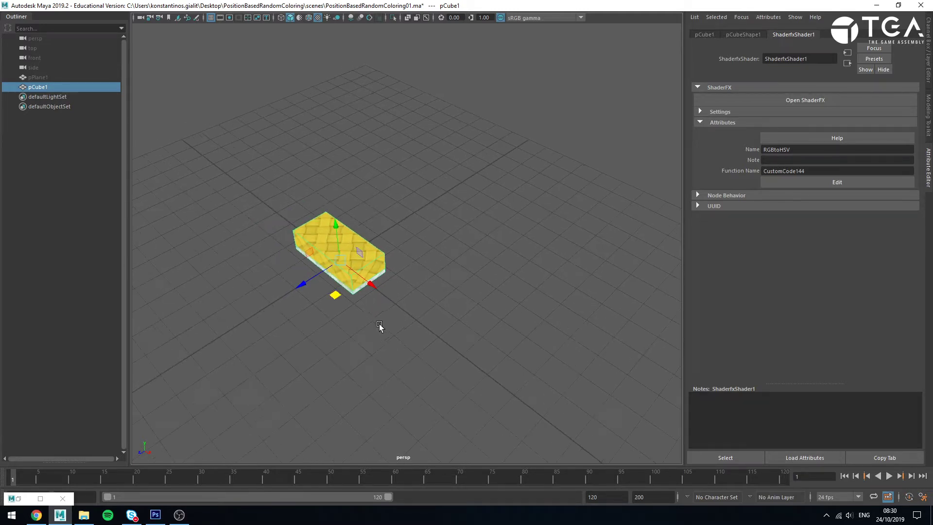
# Reposition the box on the ground plane and duplicate it twice along the X axis to form a row of three
pyautogui.click(928, 62)
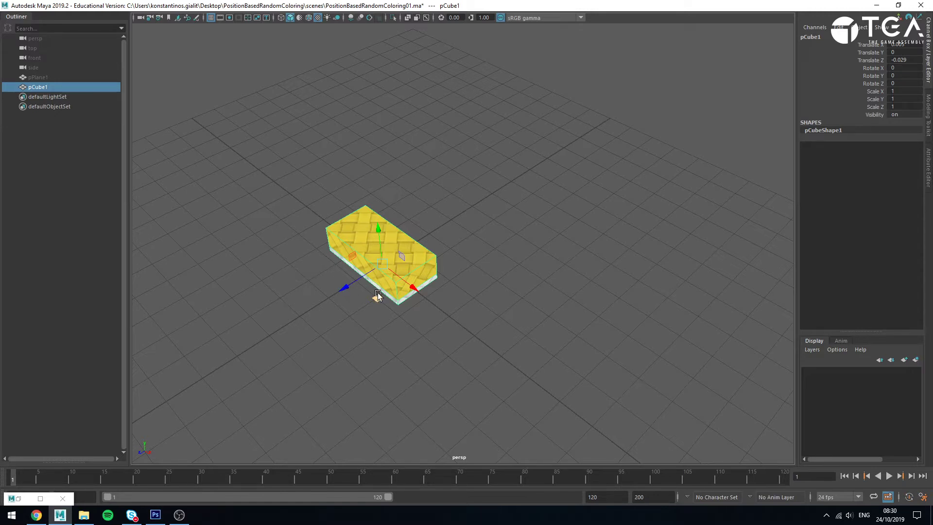
pyautogui.moveTo(380, 298); pyautogui.dragTo(708, 401)
pyautogui.hotkey('ctrl', 'd')
pyautogui.hotkey('ctrl', 'd')
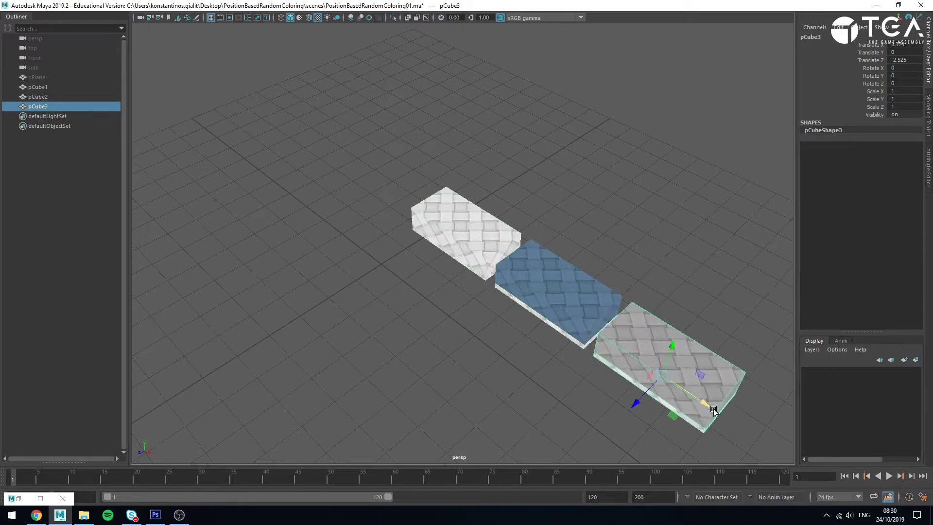
pyautogui.keyDown('alt'); pyautogui.moveTo(709, 402); pyautogui.dragTo(569, 347, button='middle'); pyautogui.keyUp('alt')
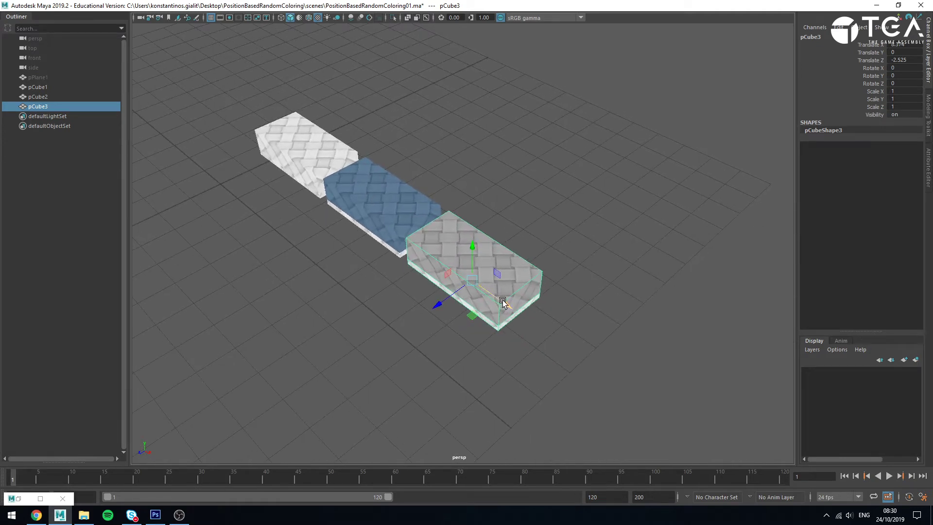
# Nudge the third box slightly along the X axis to adjust its gap to the neighbouring box
pyautogui.click(503, 302)
pyautogui.moveTo(508, 308)
pyautogui.mouseDown()
pyautogui.moveTo(541, 320)
pyautogui.moveTo(506, 306)
pyautogui.mouseUp()
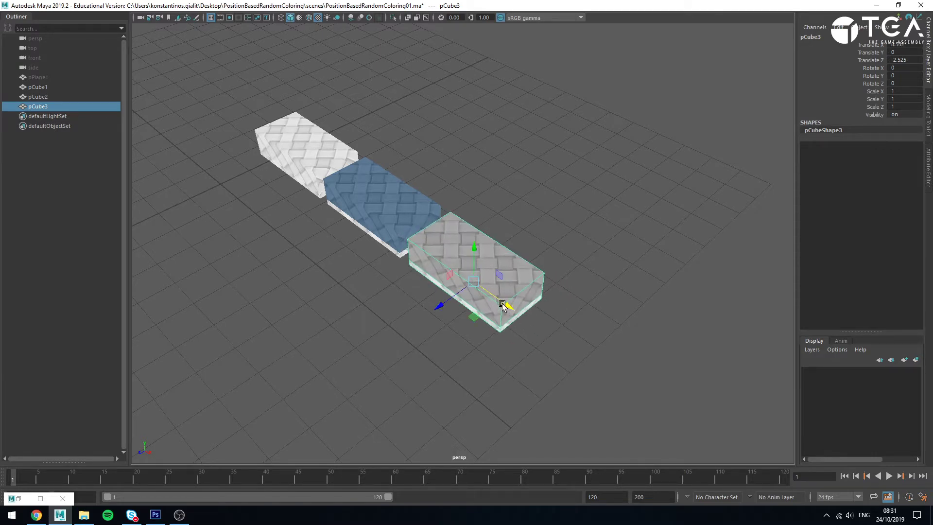
pyautogui.moveTo(438, 306)
pyautogui.mouseDown()
pyautogui.moveTo(423, 316)
pyautogui.moveTo(447, 298)
pyautogui.moveTo(429, 300)
pyautogui.moveTo(450, 294)
pyautogui.mouseUp()
pyautogui.hotkey('ctrl', 'z')
pyautogui.moveTo(515, 309)
pyautogui.mouseDown()
pyautogui.moveTo(535, 317)
pyautogui.moveTo(506, 315)
pyautogui.moveTo(514, 307)
pyautogui.mouseUp()
# Extend the row to six boxes by placing three more duplicates along the X axis
pyautogui.keyDown('alt'); pyautogui.moveTo(559, 265); pyautogui.dragTo(493, 259, button='right'); pyautogui.keyUp('alt')
pyautogui.keyDown('shift'); pyautogui.moveTo(516, 305); pyautogui.dragTo(794, 497); pyautogui.keyUp('shift')
pyautogui.hotkey('ctrl', 'd')
pyautogui.hotkey('ctrl', 'd')
pyautogui.scroll(-6, 500, 260)
# Duplicate the whole row of six boxes and offset the copy along the Z axis beside the original
pyautogui.moveTo(369, 173); pyautogui.dragTo(604, 317)
pyautogui.hotkey('ctrl', 'd')
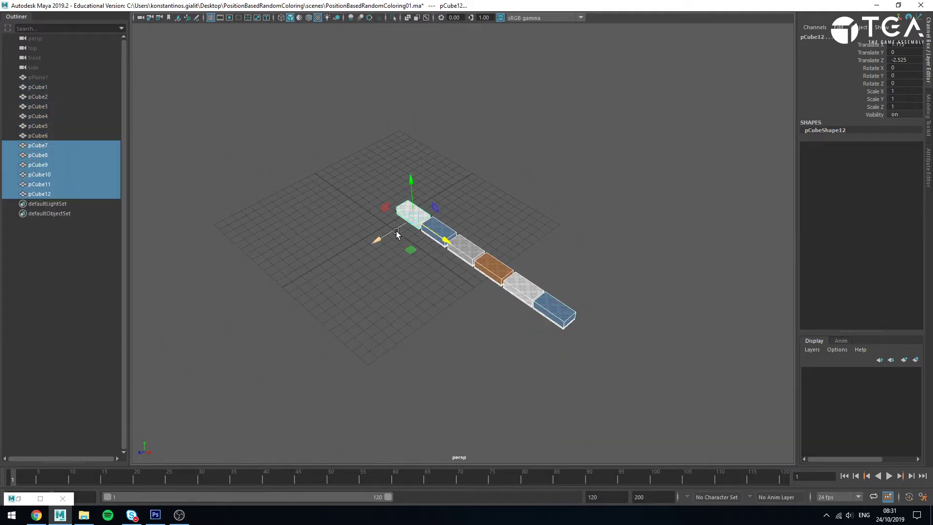
pyautogui.moveTo(396, 233); pyautogui.dragTo(420, 241)
# Repeat the duplicate-with-transform on the row many times to fill a long grid of boxes along negative Z
pyautogui.hotkey('shift', 'd')
pyautogui.hotkey('shift', 'd')
pyautogui.hotkey('shift', 'd')
pyautogui.hotkey('shift', 'd')
pyautogui.hotkey('shift', 'd')
pyautogui.hotkey('shift', 'd')
pyautogui.hotkey('shift', 'd')
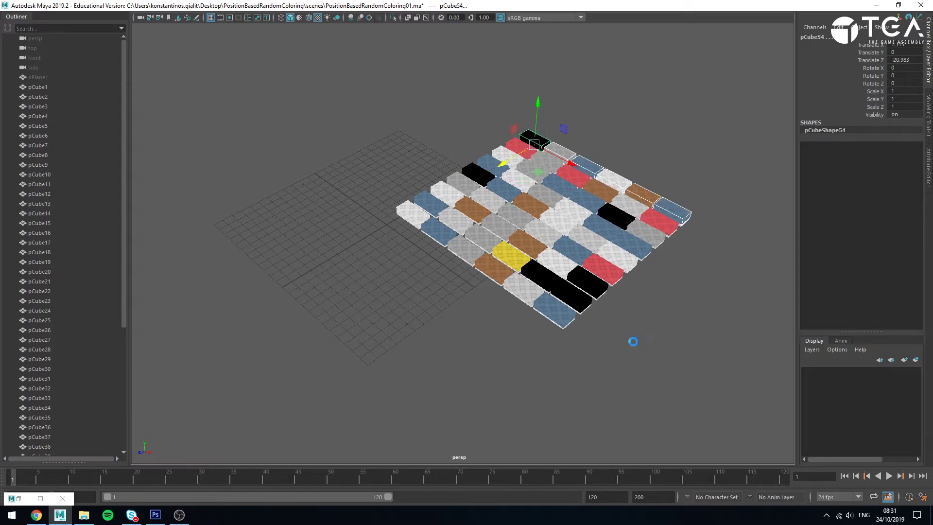
pyautogui.hotkey('shift', 'd')
pyautogui.hotkey('shift', 'd')
pyautogui.hotkey('shift', 'd')
pyautogui.hotkey('shift', 'd')
pyautogui.hotkey('shift', 'd')
pyautogui.hotkey('shift', 'd')
pyautogui.hotkey('shift', 'd')
pyautogui.hotkey('shift', 'd')
pyautogui.hotkey('shift', 'd')
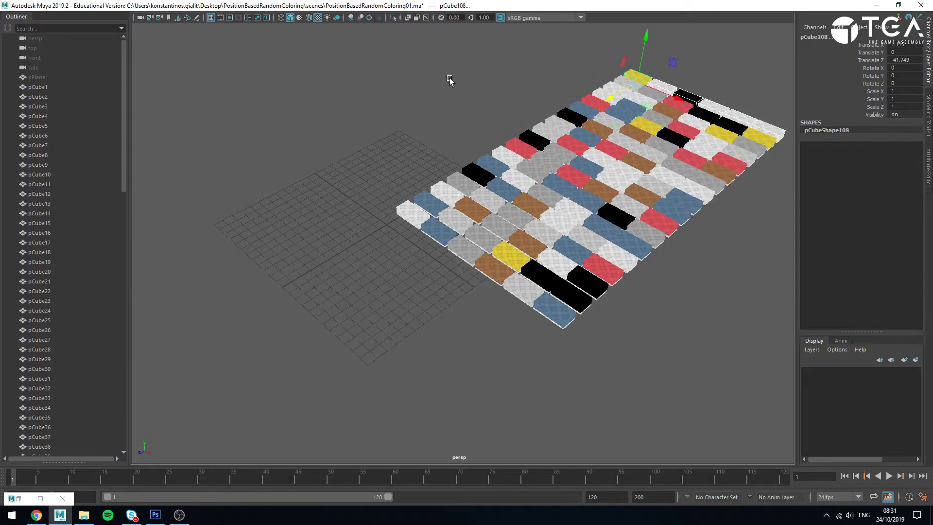
# Duplicate the entire box grid, offset the copy along the X axis beside it, and repeat the duplication once more
pyautogui.moveTo(354, 25); pyautogui.dragTo(812, 352)
pyautogui.keyDown('alt'); pyautogui.moveTo(686, 300); pyautogui.dragTo(584, 241); pyautogui.keyUp('alt')
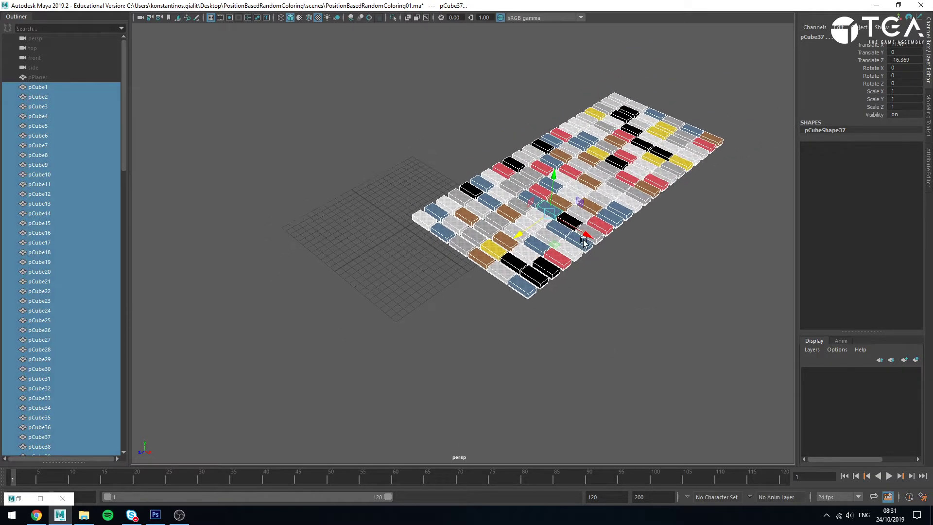
pyautogui.keyDown('alt'); pyautogui.moveTo(585, 241); pyautogui.dragTo(545, 224, button='middle'); pyautogui.keyUp('alt')
pyautogui.hotkey('ctrl', 'd')
pyautogui.moveTo(545, 225); pyautogui.dragTo(672, 307)
pyautogui.keyDown('alt'); pyautogui.moveTo(654, 371); pyautogui.dragTo(532, 348); pyautogui.keyUp('alt')
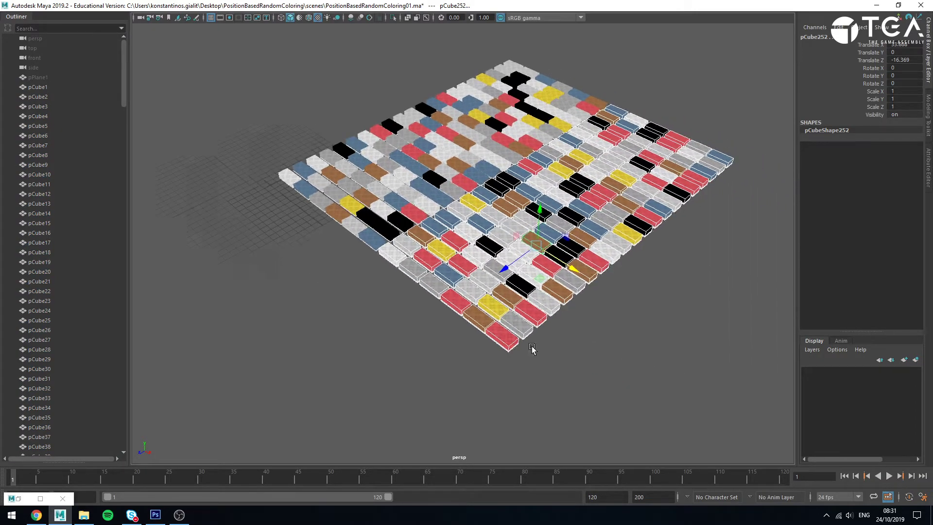
pyautogui.keyDown('alt'); pyautogui.moveTo(532, 347); pyautogui.dragTo(521, 344, button='middle'); pyautogui.keyUp('alt')
pyautogui.hotkey('shift', 'd')
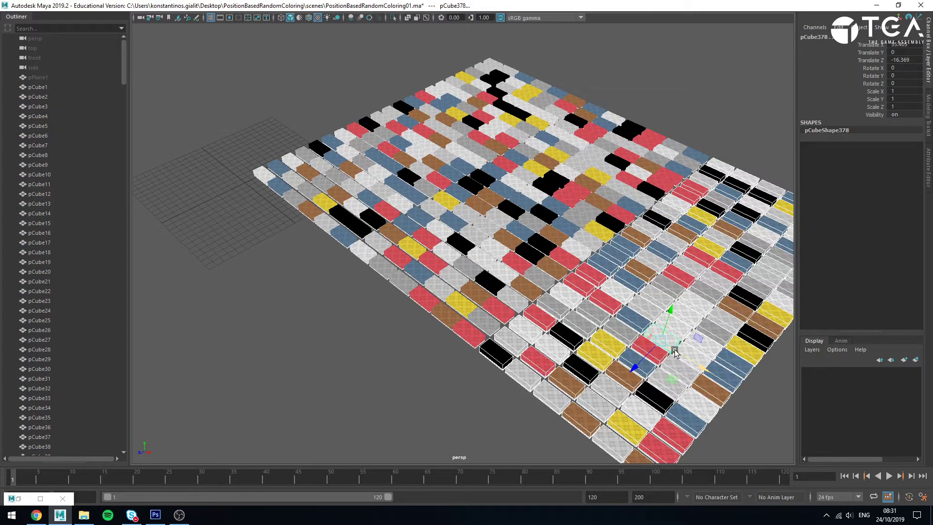
# Deselect the boxes and examine the random color distribution across the enlarged grid from several angles
pyautogui.keyDown('alt'); pyautogui.moveTo(675, 351); pyautogui.dragTo(633, 317, button='right'); pyautogui.keyUp('alt')
pyautogui.click(662, 313)
pyautogui.keyDown('alt'); pyautogui.moveTo(360, 188); pyautogui.dragTo(603, 282, button='right'); pyautogui.keyUp('alt')
pyautogui.keyDown('alt'); pyautogui.moveTo(603, 282); pyautogui.dragTo(362, 309); pyautogui.keyUp('alt')
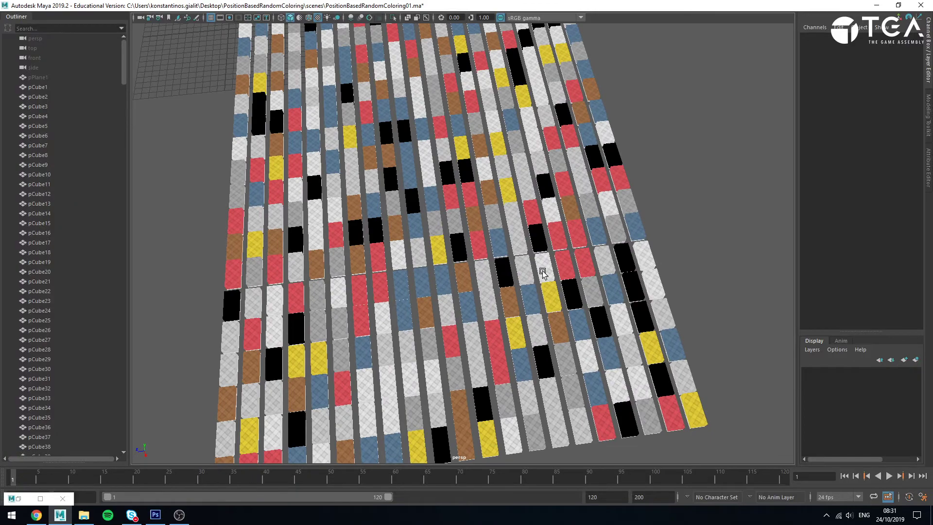
pyautogui.keyDown('alt'); pyautogui.moveTo(543, 273); pyautogui.dragTo(479, 299); pyautogui.keyUp('alt')
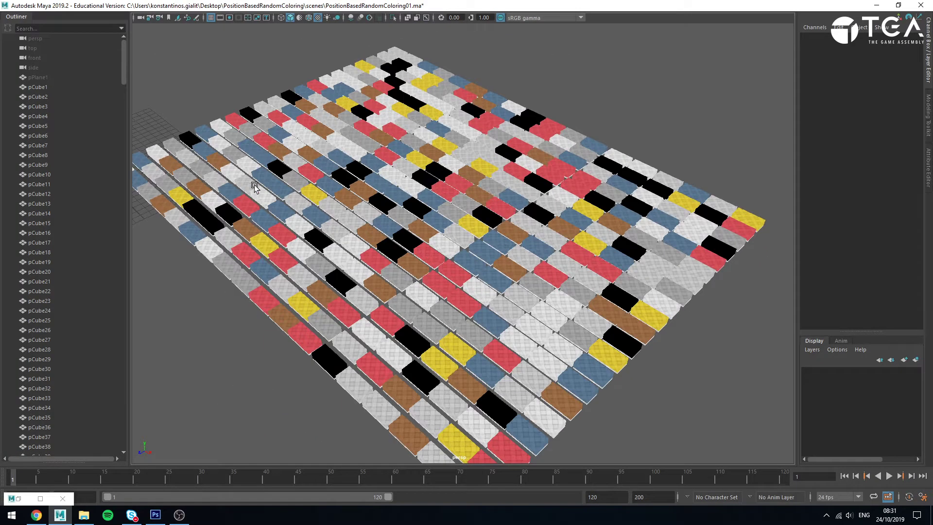
pyautogui.keyDown('alt'); pyautogui.moveTo(389, 323); pyautogui.dragTo(360, 316); pyautogui.keyUp('alt')
# Locate colorArray1.png in the sourceimages folder, then switch to Photoshop and examine its color strip enlarged
pyautogui.click(84, 515)
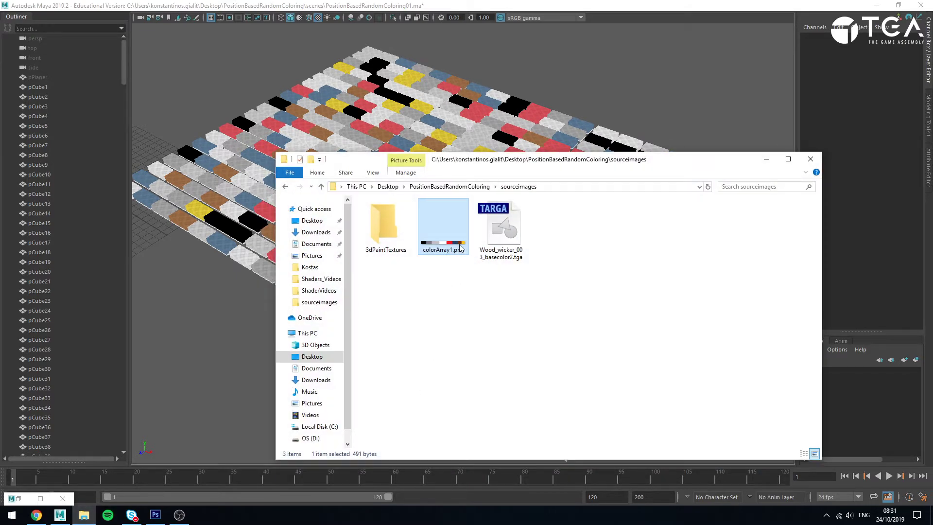
pyautogui.click(157, 512)
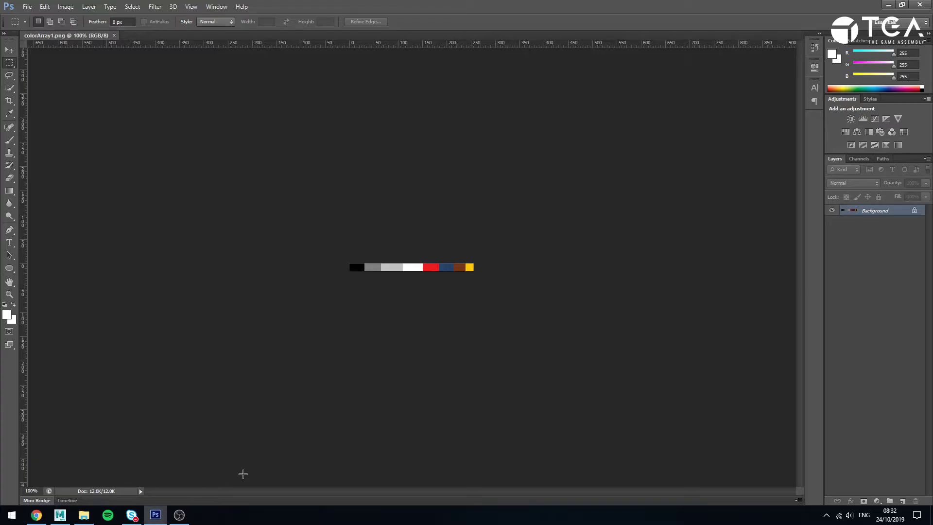
pyautogui.moveTo(421, 278); pyautogui.dragTo(422, 276)
pyautogui.hotkey('ctrl', '-')
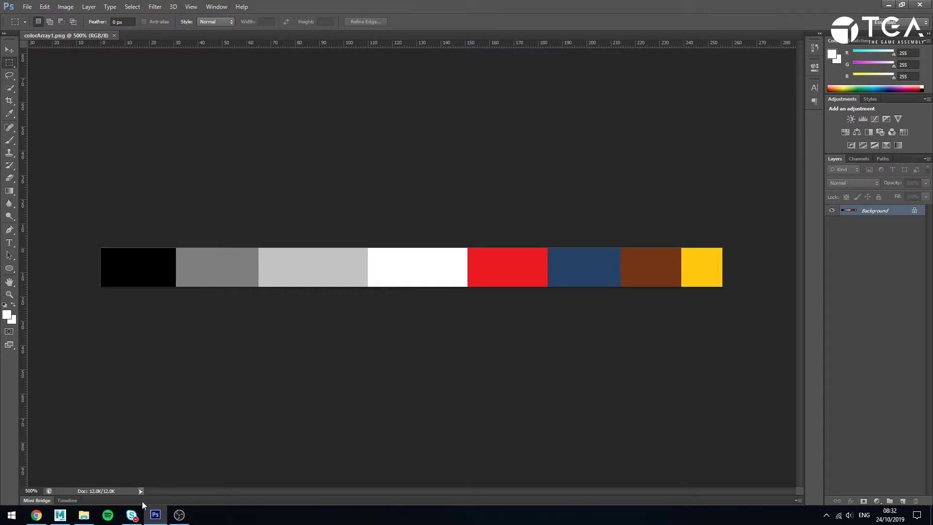
# Switch back to Maya, make pPlane1 visible and move it along the Z axis clear of the box grid
pyautogui.click(60, 515)
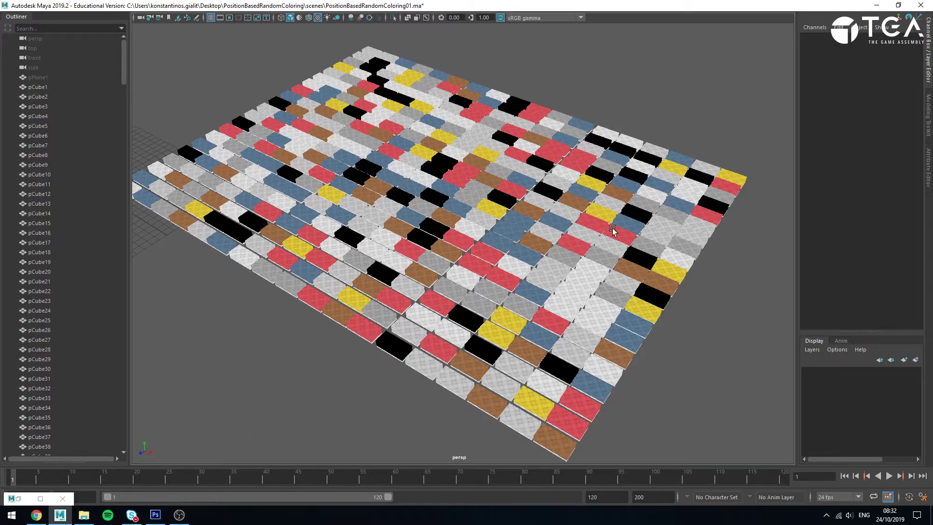
pyautogui.keyDown('alt'); pyautogui.moveTo(576, 235); pyautogui.dragTo(377, 208, button='right'); pyautogui.keyUp('alt')
pyautogui.keyDown('alt'); pyautogui.moveTo(258, 275); pyautogui.dragTo(278, 250, button='middle'); pyautogui.keyUp('alt')
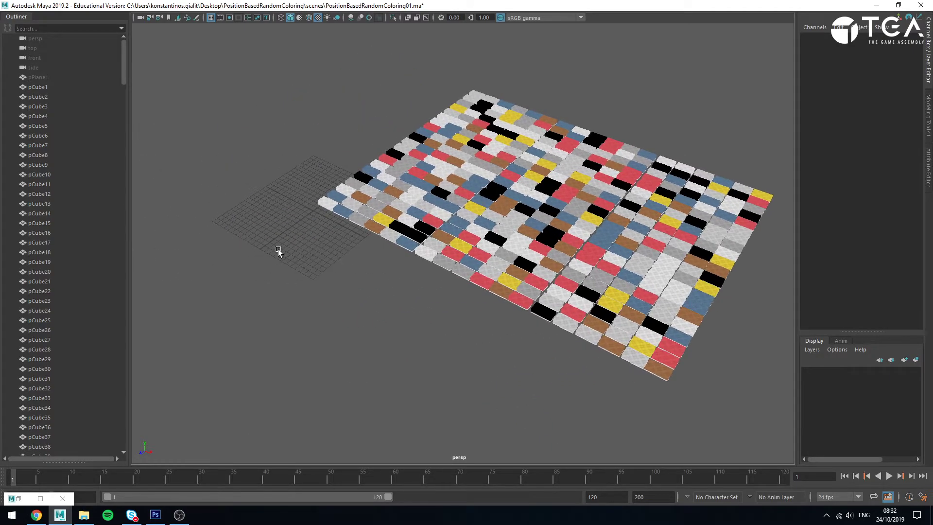
pyautogui.click(47, 77)
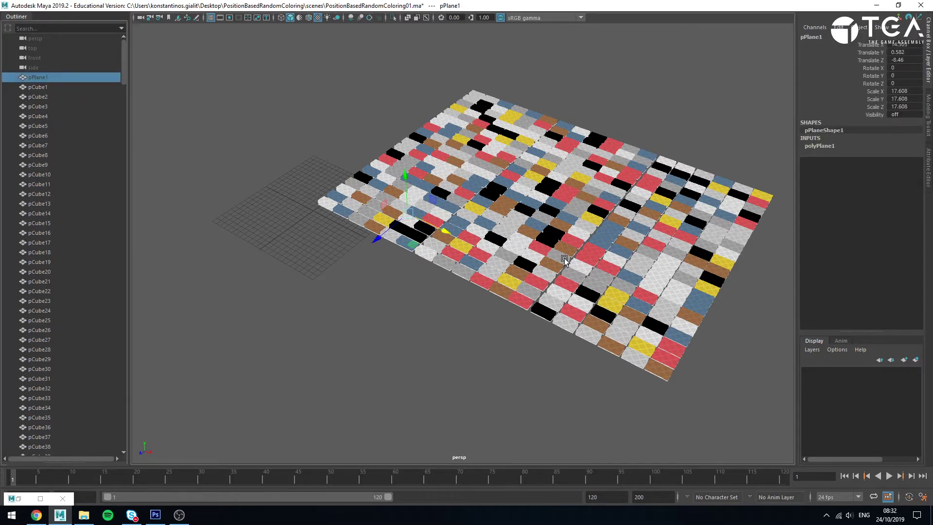
pyautogui.moveTo(376, 238); pyautogui.dragTo(219, 348)
pyautogui.keyDown('alt'); pyautogui.moveTo(307, 375); pyautogui.dragTo(437, 334, button='middle'); pyautogui.keyUp('alt')
pyautogui.click(442, 335)
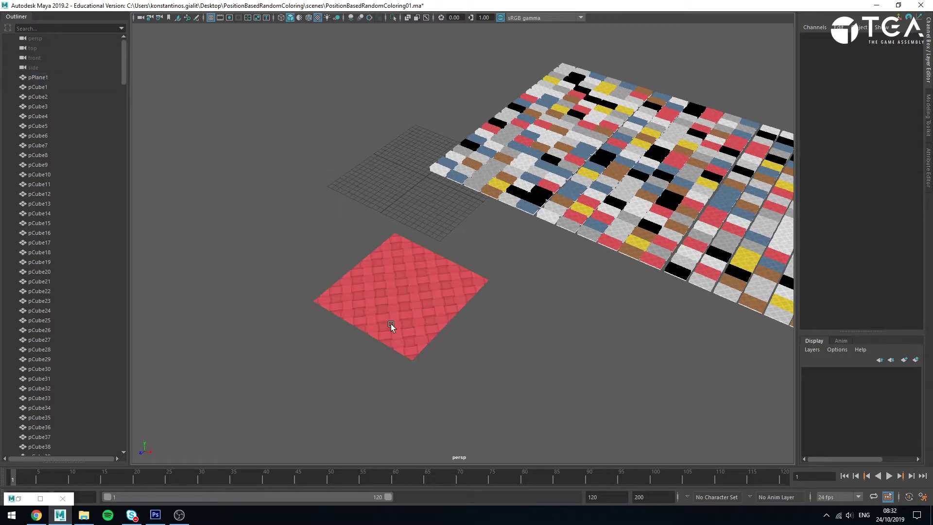
pyautogui.keyDown('alt'); pyautogui.moveTo(391, 324); pyautogui.dragTo(505, 347, button='right'); pyautogui.keyUp('alt')
pyautogui.keyDown('alt'); pyautogui.moveTo(506, 348); pyautogui.dragTo(542, 291, button='middle'); pyautogui.keyUp('alt')
pyautogui.scroll(2, 518, 284)
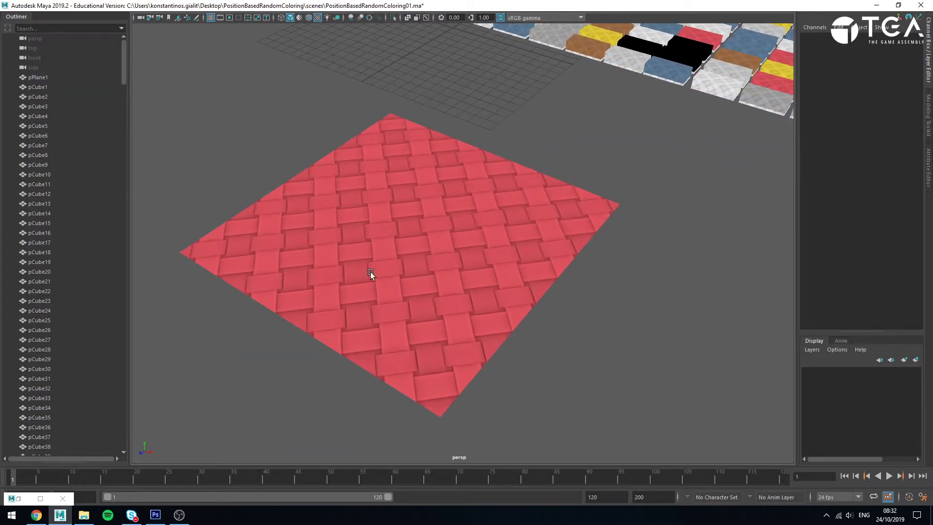
pyautogui.click(40, 499)
pyautogui.click(353, 435)
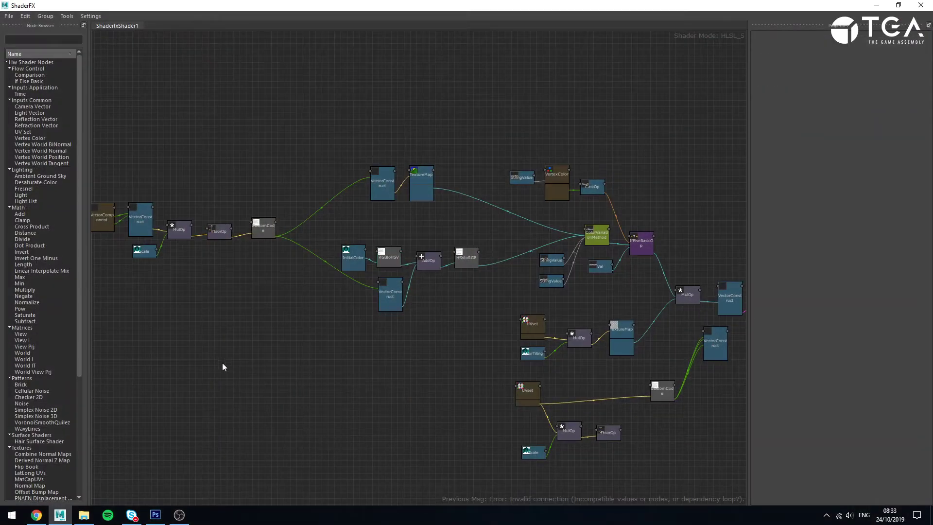
pyautogui.keyDown('alt'); pyautogui.moveTo(217, 352); pyautogui.dragTo(414, 373, button='middle'); pyautogui.keyUp('alt')
pyautogui.keyDown('alt'); pyautogui.moveTo(575, 390); pyautogui.dragTo(257, 304, button='middle'); pyautogui.keyUp('alt')
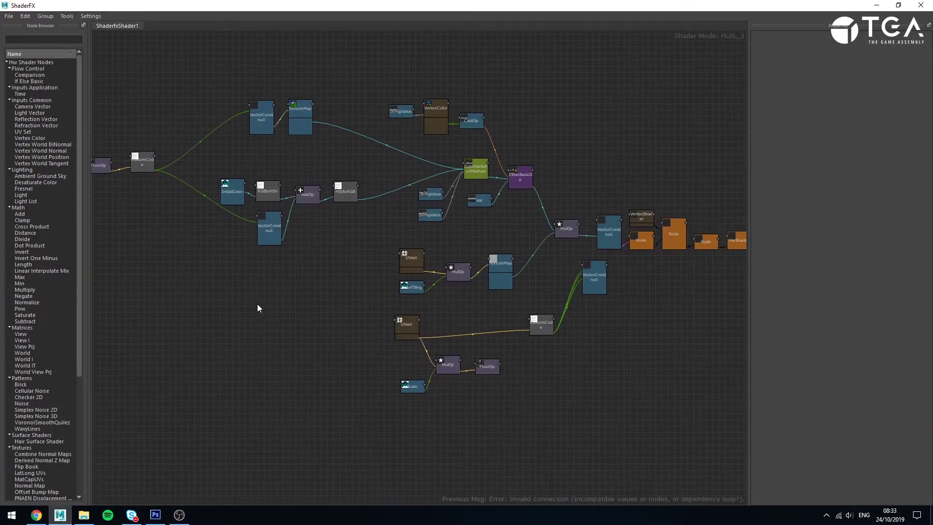
pyautogui.keyDown('alt'); pyautogui.moveTo(551, 381); pyautogui.dragTo(598, 399, button='right'); pyautogui.keyUp('alt')
pyautogui.scroll(1, 507, 357)
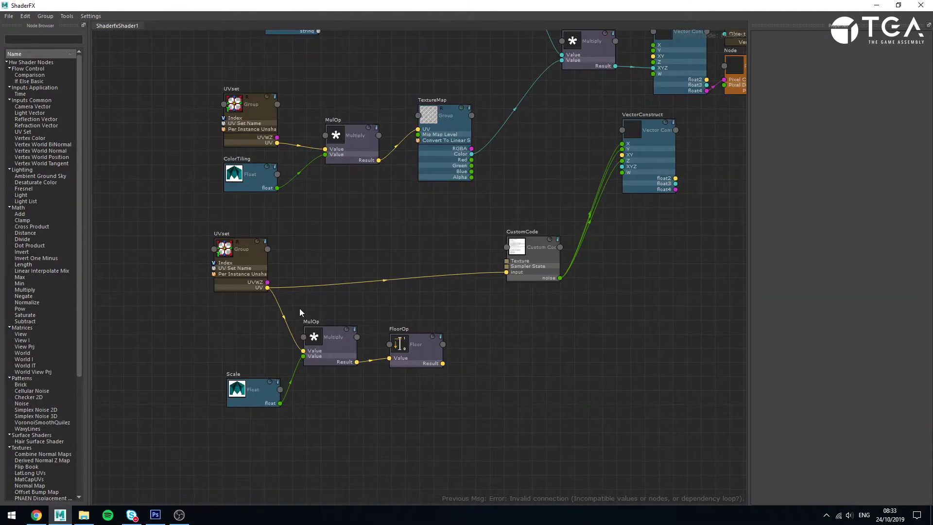
pyautogui.keyDown('alt'); pyautogui.moveTo(675, 184); pyautogui.dragTo(482, 296, button='middle'); pyautogui.keyUp('alt')
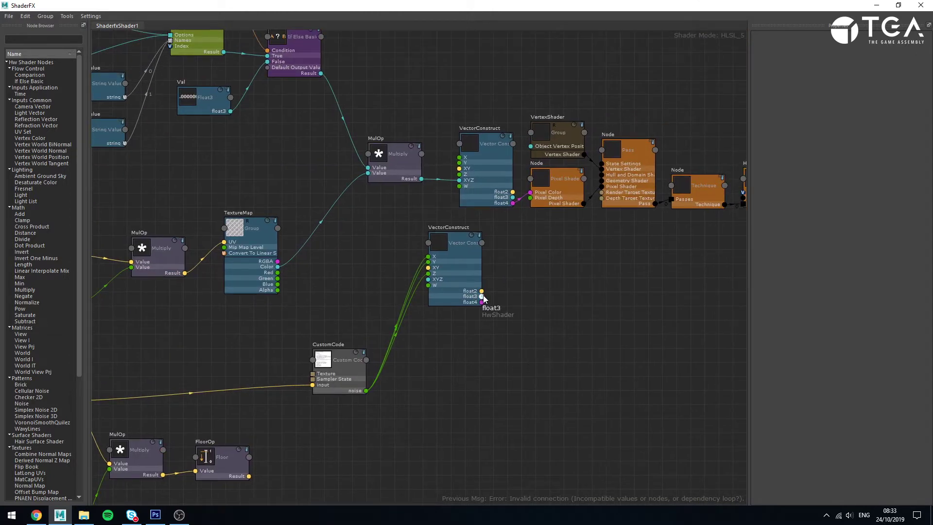
pyautogui.moveTo(481, 297); pyautogui.dragTo(532, 221)
pyautogui.moveTo(482, 302); pyautogui.dragTo(531, 193)
# Return to the Maya viewport and examine the noise pattern on the plane at close and far distances
pyautogui.click(876, 5)
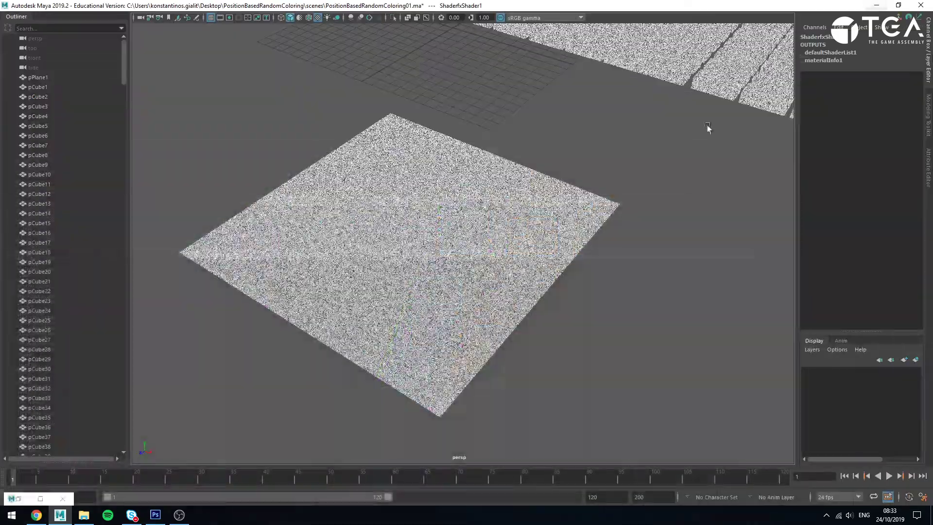
pyautogui.keyDown('alt'); pyautogui.moveTo(230, 191); pyautogui.dragTo(433, 271, button='right'); pyautogui.keyUp('alt')
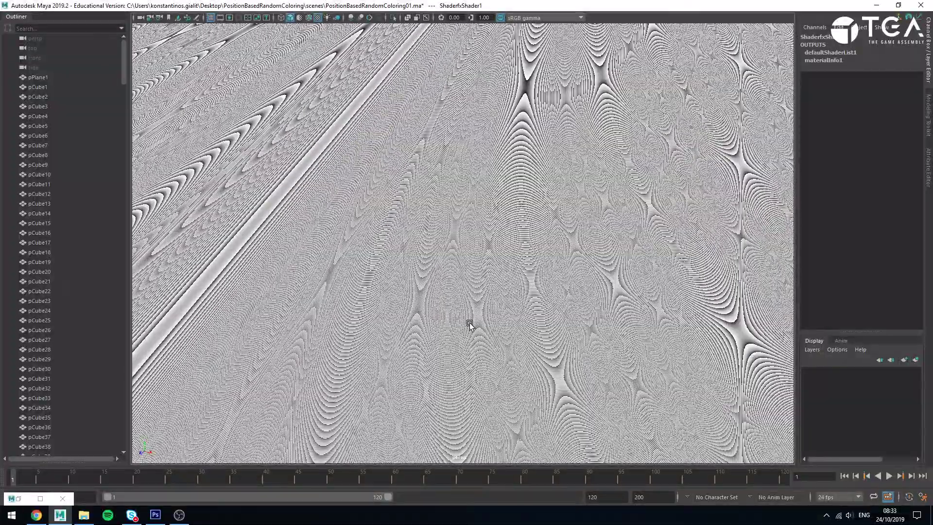
pyautogui.keyDown('alt'); pyautogui.moveTo(469, 325); pyautogui.dragTo(429, 253, button='right'); pyautogui.keyUp('alt')
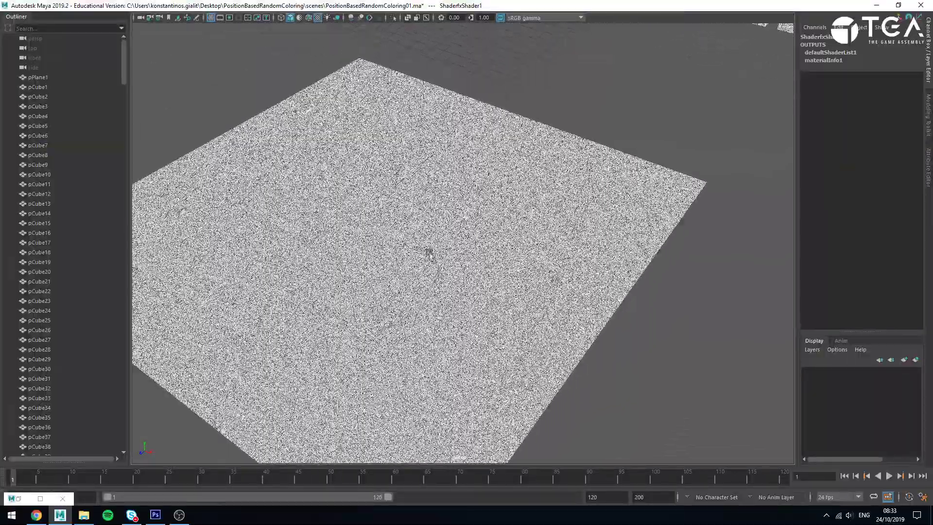
pyautogui.keyDown('alt'); pyautogui.moveTo(375, 274); pyautogui.dragTo(482, 283, button='right'); pyautogui.keyUp('alt')
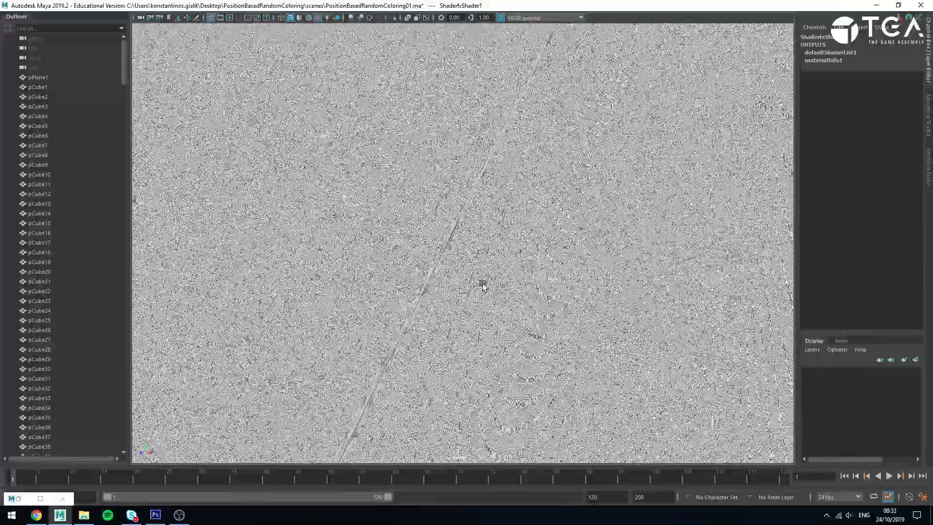
# In the ShaderFX graph, connect the FloorOp Result to the input of the noise CustomCode node
pyautogui.keyDown('alt'); pyautogui.moveTo(247, 330); pyautogui.dragTo(298, 331, button='right'); pyautogui.keyUp('alt')
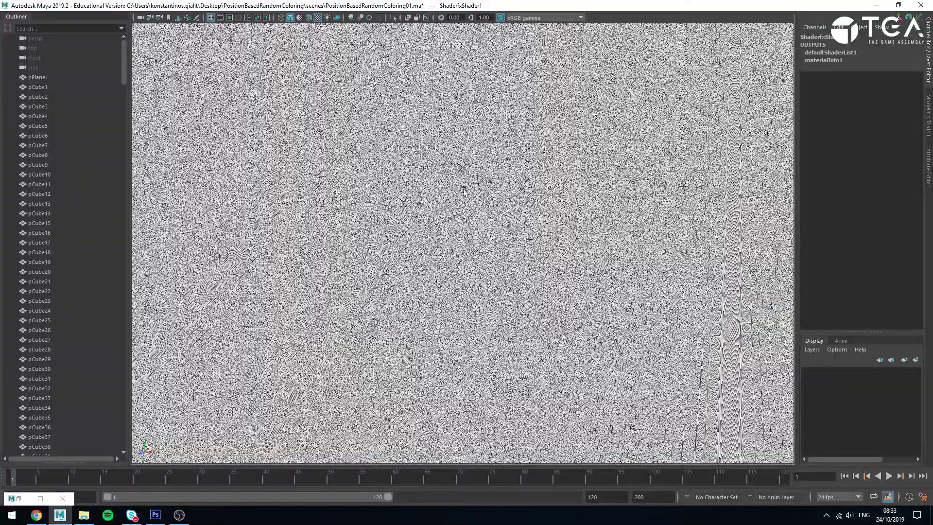
pyautogui.keyDown('alt'); pyautogui.moveTo(330, 292); pyautogui.dragTo(194, 287, button='right'); pyautogui.keyUp('alt')
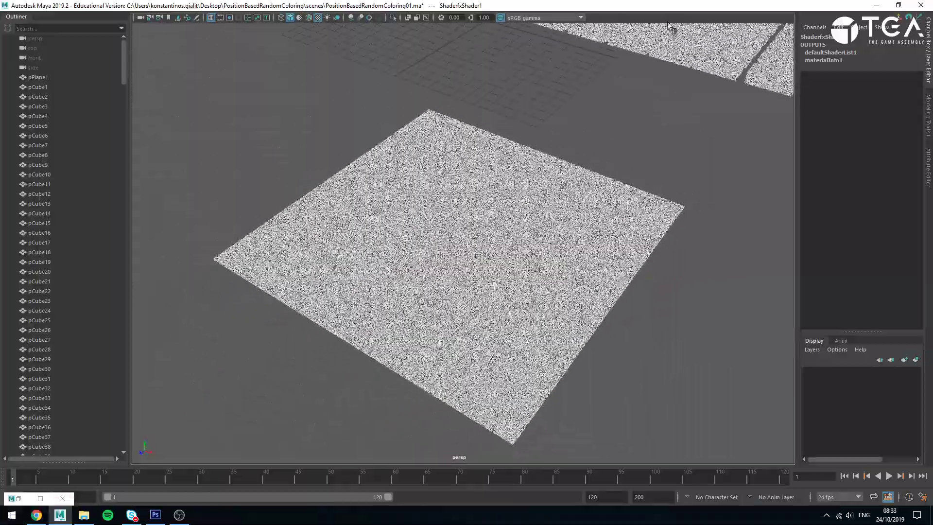
pyautogui.keyDown('alt'); pyautogui.moveTo(703, 76); pyautogui.dragTo(413, 71, button='right'); pyautogui.keyUp('alt')
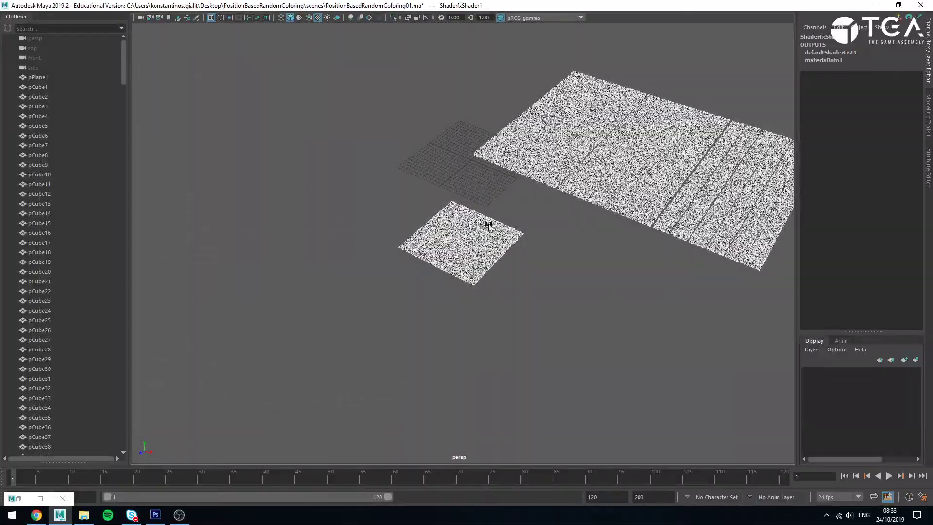
pyautogui.click(40, 498)
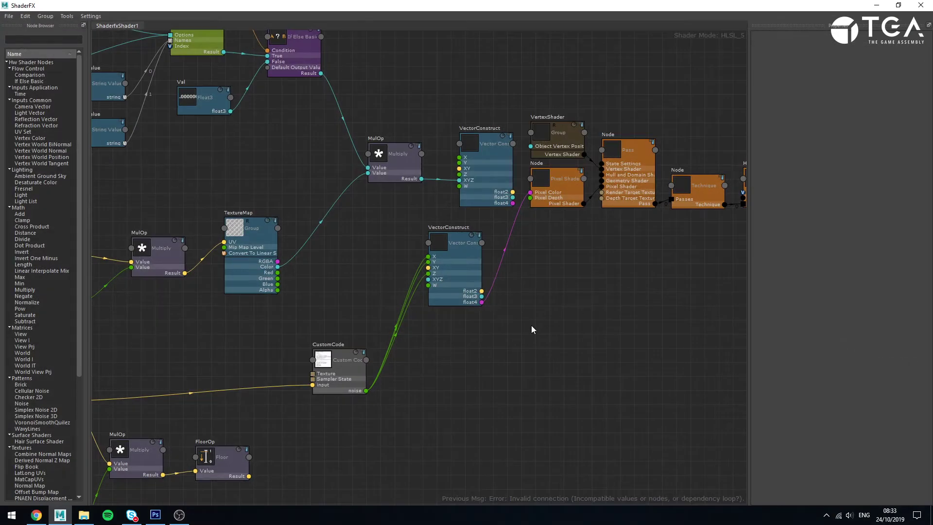
pyautogui.keyDown('alt'); pyautogui.moveTo(272, 381); pyautogui.dragTo(509, 291, button='middle'); pyautogui.keyUp('alt')
pyautogui.scroll(2, 378, 397)
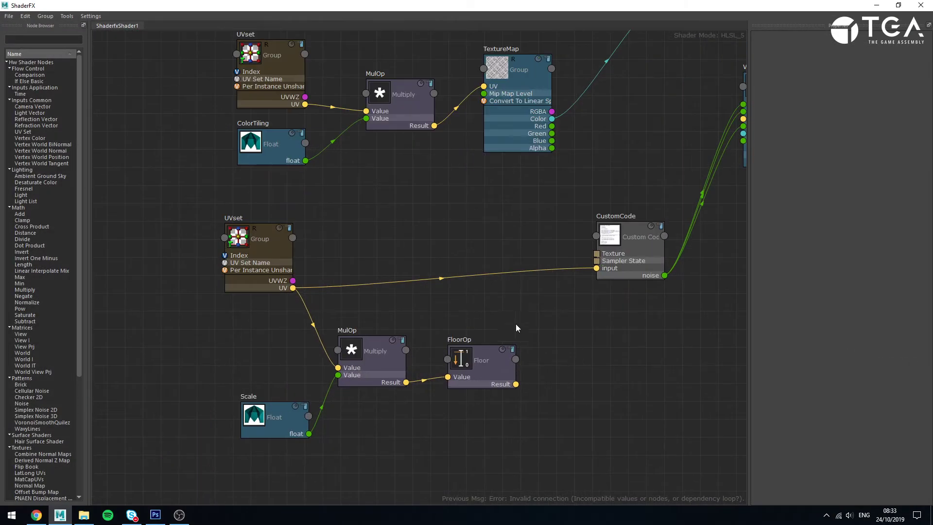
pyautogui.moveTo(519, 385); pyautogui.dragTo(597, 269)
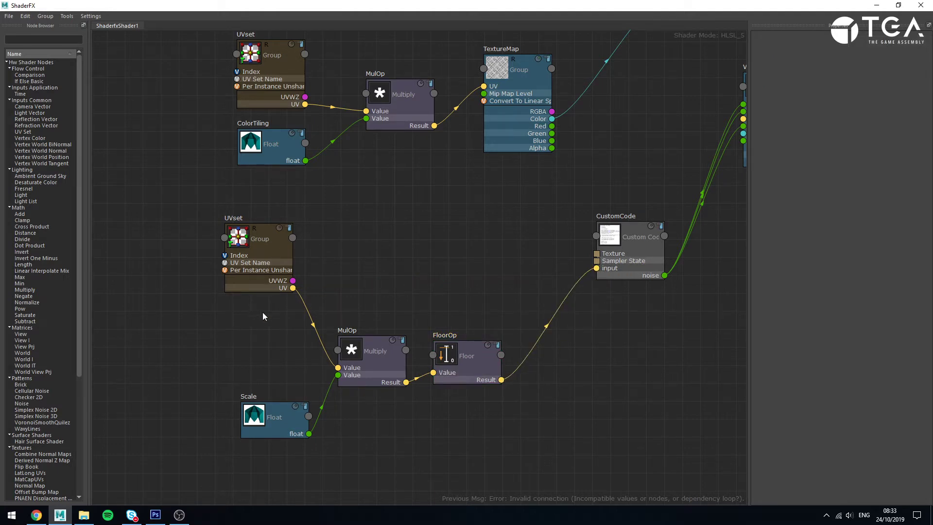
# Move the lower UVset node closer to its MulOp and inspect the chain from UVset and Scale through MulOp and FloorOp
pyautogui.click(278, 252)
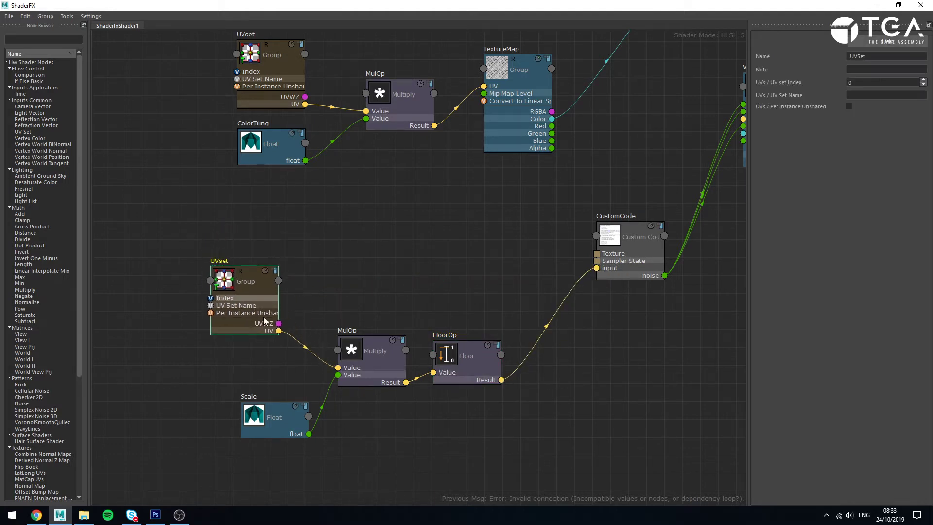
pyautogui.scroll(3, 264, 346)
pyautogui.moveTo(404, 453); pyautogui.dragTo(338, 385, button='middle')
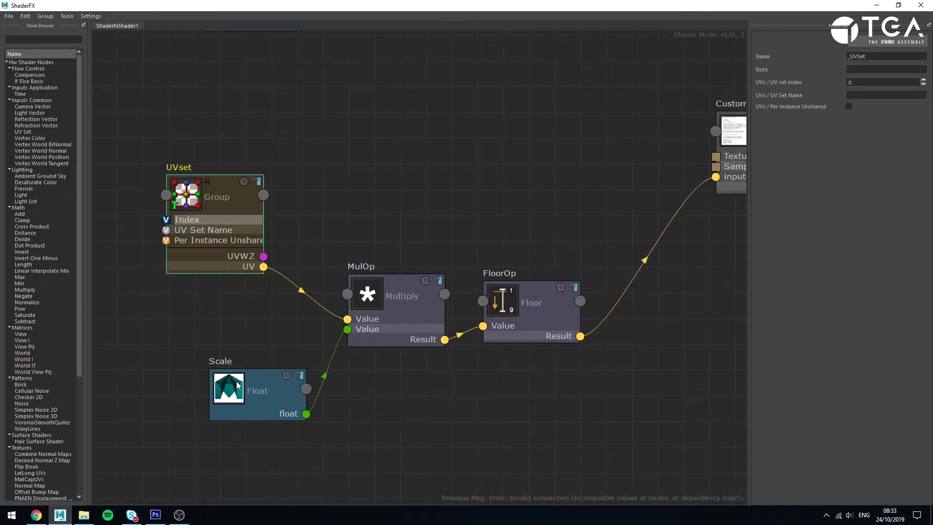
pyautogui.click(598, 396)
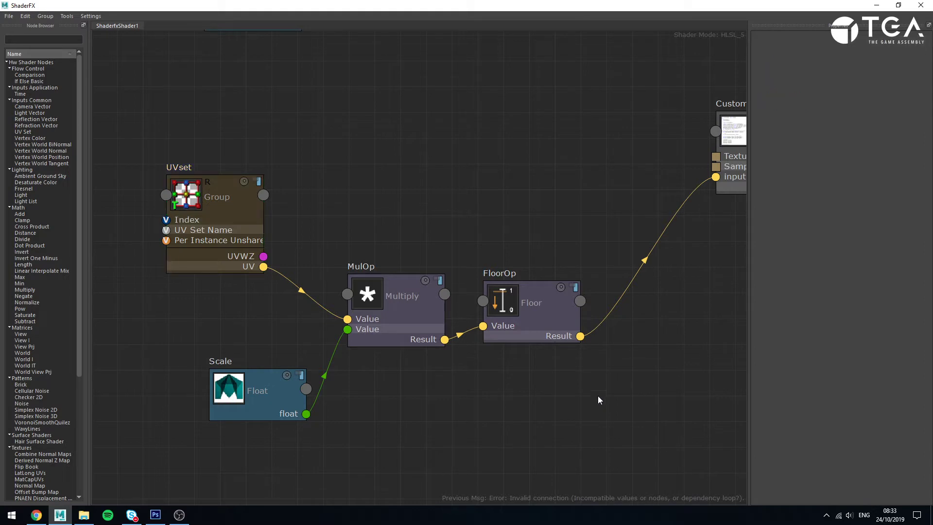
pyautogui.click(534, 334)
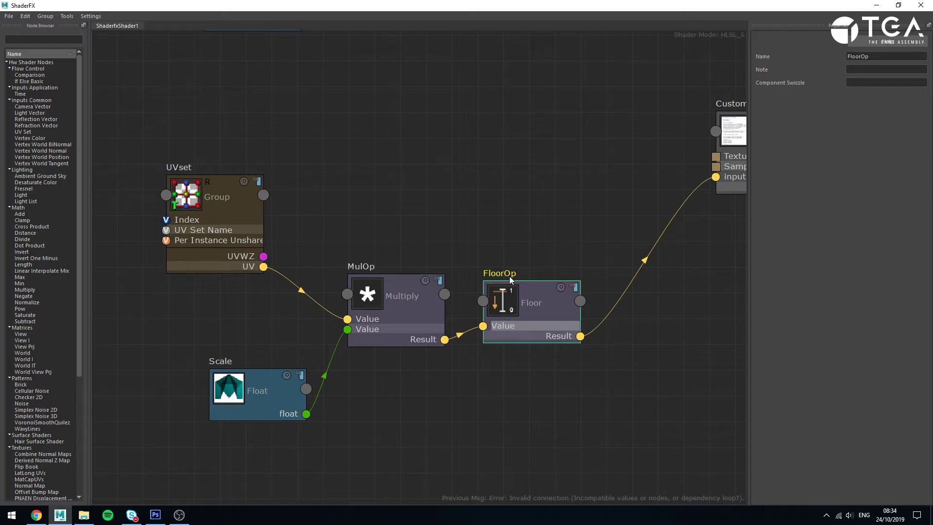
pyautogui.click(363, 238)
pyautogui.keyDown('alt'); pyautogui.moveTo(514, 365); pyautogui.dragTo(441, 375, button='middle'); pyautogui.keyUp('alt')
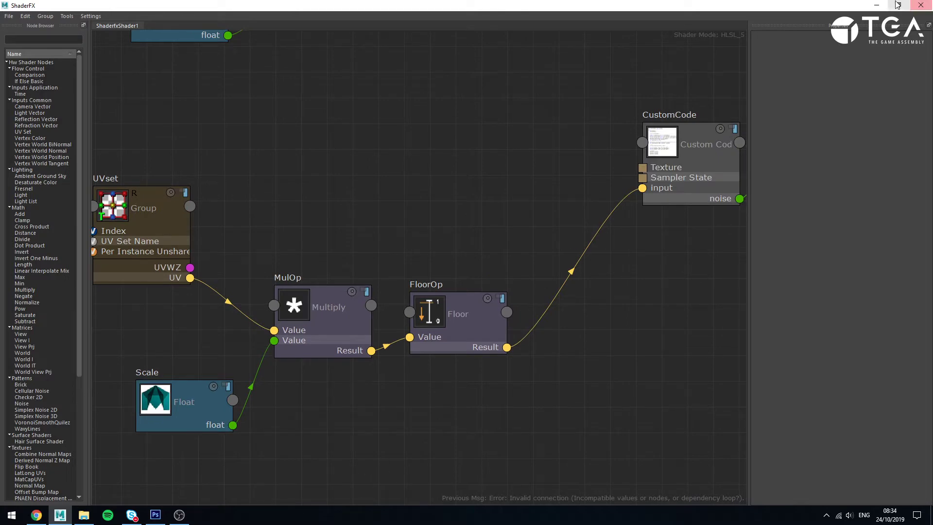
# Return to the Maya viewport, frame the plane up close and set the shader's Scale attribute to 4
pyautogui.click(877, 5)
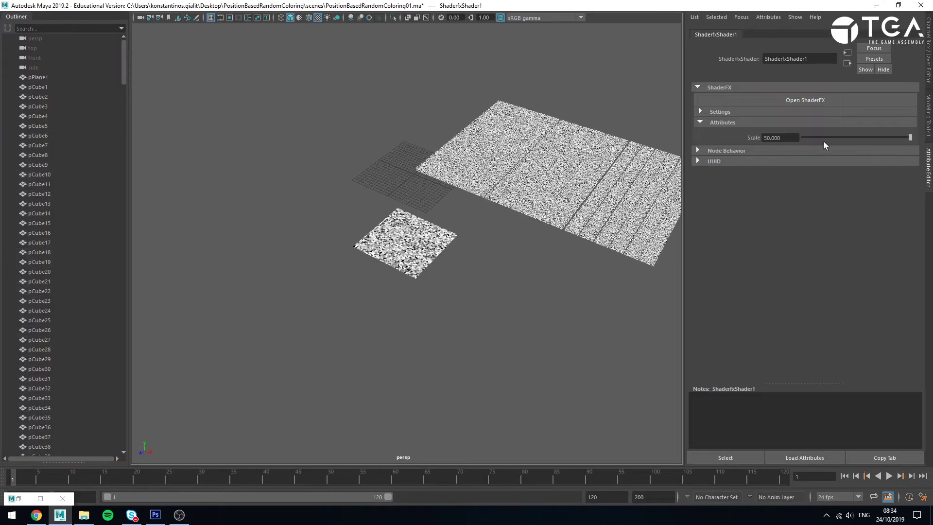
pyautogui.keyDown('alt'); pyautogui.moveTo(285, 124); pyautogui.dragTo(483, 202, button='right'); pyautogui.keyUp('alt')
pyautogui.keyDown('alt'); pyautogui.moveTo(476, 244); pyautogui.dragTo(489, 206); pyautogui.keyUp('alt')
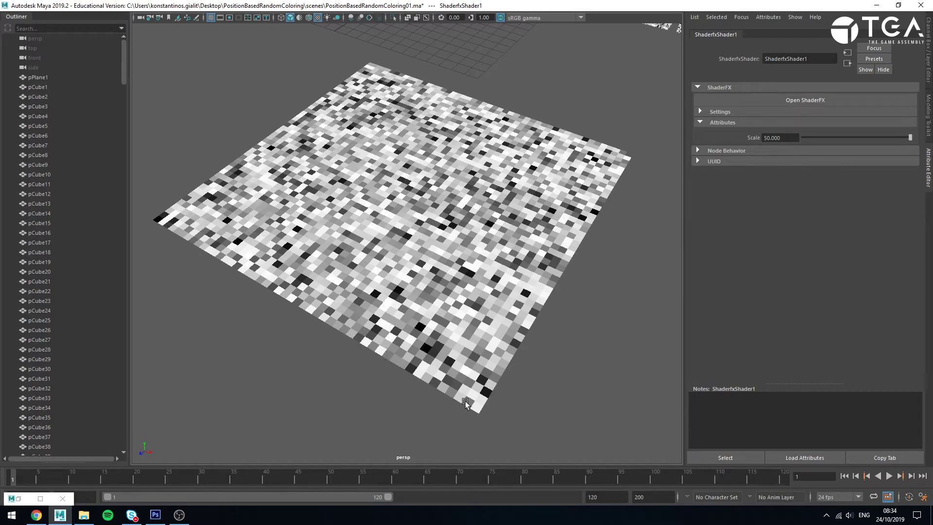
pyautogui.doubleClick(782, 138)
pyautogui.write('4')
pyautogui.press('Return')
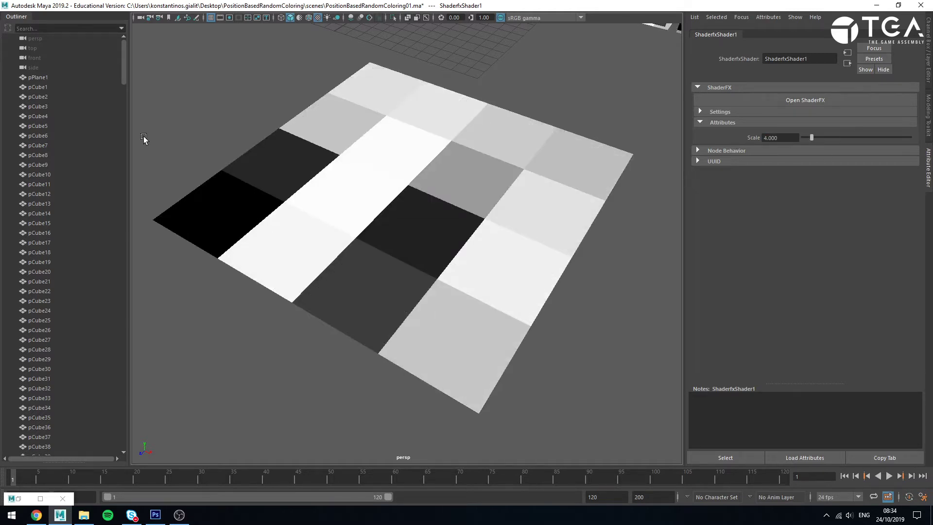
# Set the shader's Scale attribute to 10 with both the plane and the box grid in view
pyautogui.doubleClick(780, 138)
pyautogui.keyDown('alt'); pyautogui.moveTo(627, 126); pyautogui.dragTo(368, 95, button='right'); pyautogui.keyUp('alt')
pyautogui.keyDown('alt'); pyautogui.moveTo(416, 125); pyautogui.dragTo(306, 183, button='middle'); pyautogui.keyUp('alt')
pyautogui.keyDown('alt'); pyautogui.moveTo(306, 183); pyautogui.dragTo(408, 190, button='right'); pyautogui.keyUp('alt')
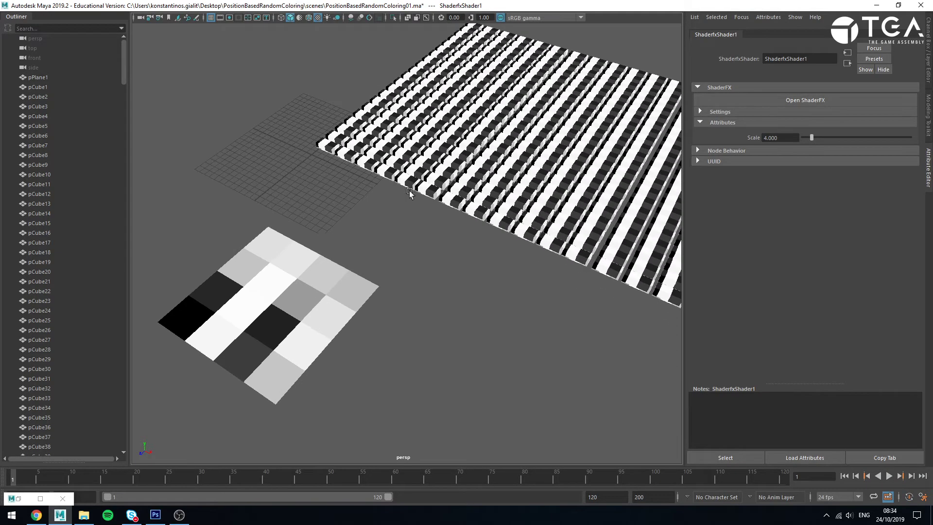
pyautogui.keyDown('alt'); pyautogui.moveTo(275, 252); pyautogui.dragTo(373, 257, button='middle'); pyautogui.keyUp('alt')
pyautogui.moveTo(792, 138); pyautogui.dragTo(738, 132)
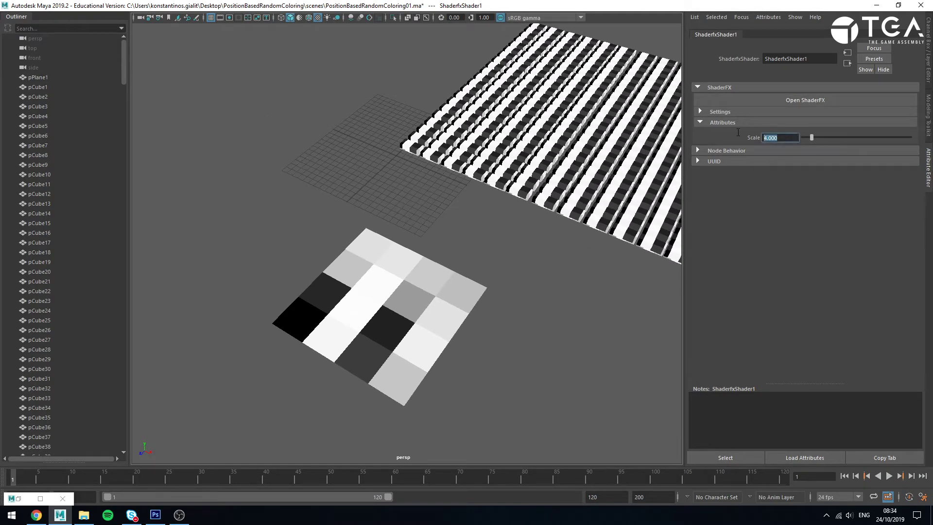
pyautogui.press('Return')
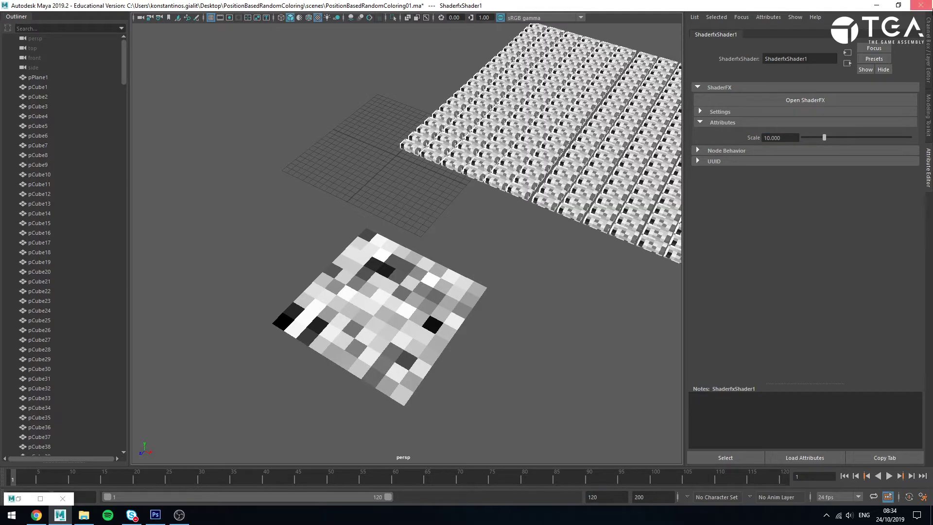
# Select the corner box pCube1 and compare the noise cells on the boxes with those on the plane
pyautogui.keyDown('alt'); pyautogui.moveTo(329, 342); pyautogui.dragTo(435, 349, button='right'); pyautogui.keyUp('alt')
pyautogui.scroll(4, 433, 349)
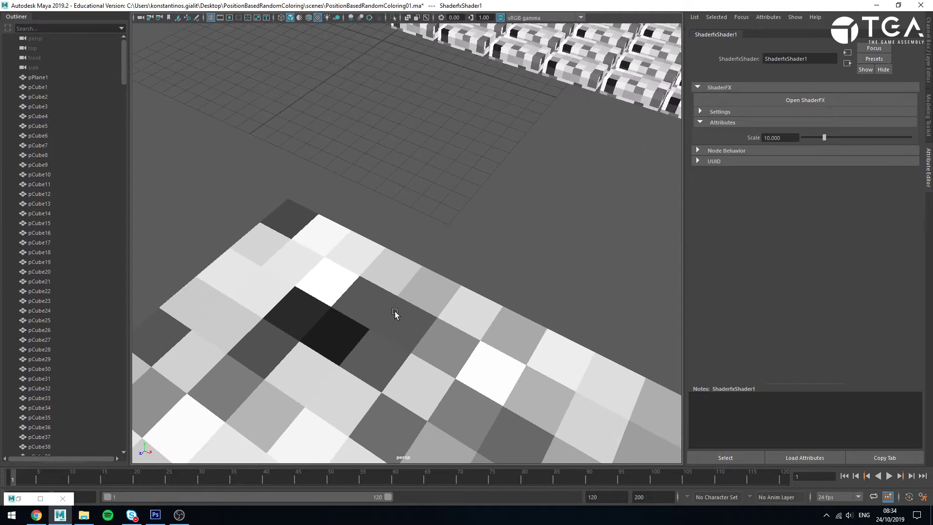
pyautogui.keyDown('alt'); pyautogui.moveTo(422, 122); pyautogui.dragTo(422, 194, button='middle'); pyautogui.keyUp('alt')
pyautogui.click(398, 165)
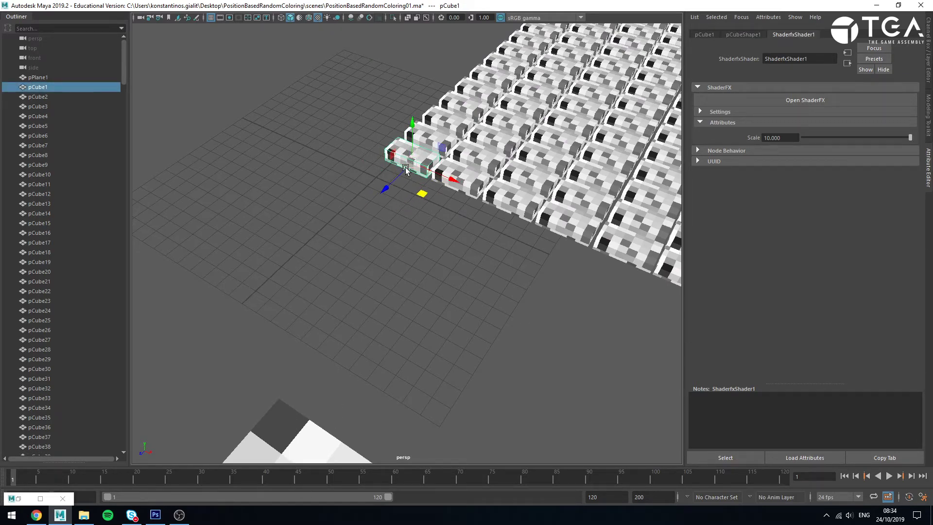
pyautogui.keyDown('alt'); pyautogui.moveTo(527, 294); pyautogui.dragTo(229, 271); pyautogui.keyUp('alt')
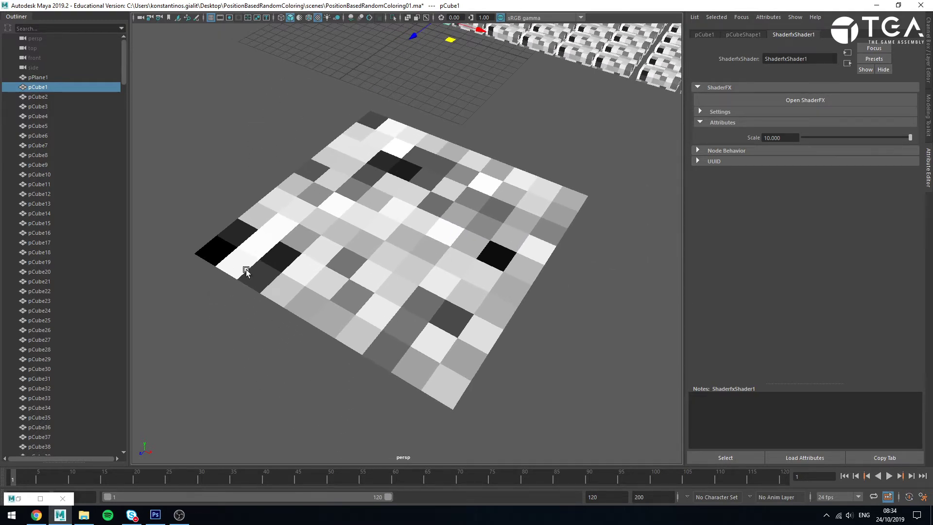
# Select pPlane1 and move it freely along the ground in X and Z, ending nearer to the box grid
pyautogui.click(495, 265)
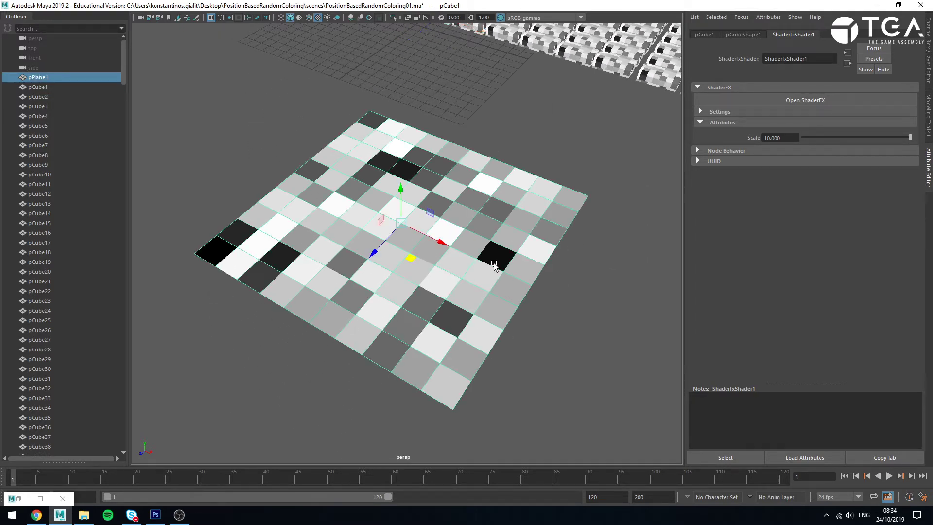
pyautogui.moveTo(410, 261); pyautogui.dragTo(379, 279)
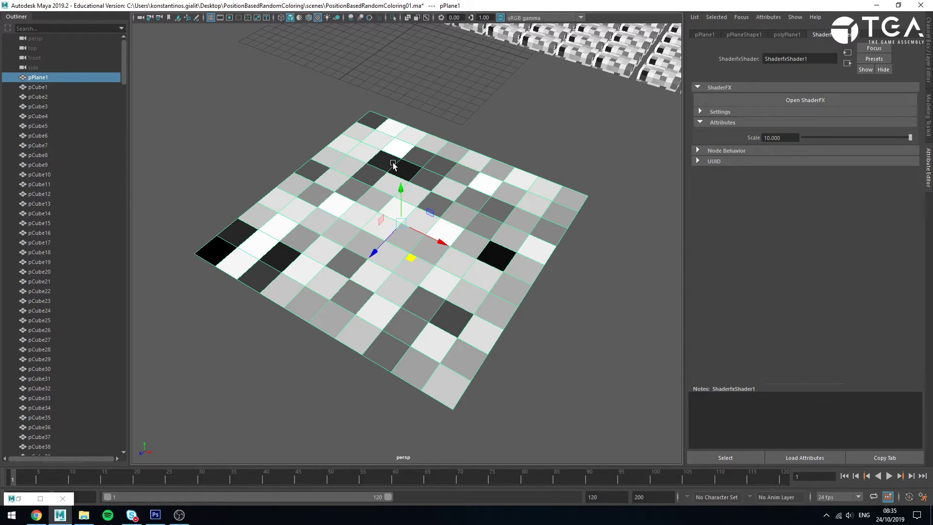
pyautogui.keyDown('alt'); pyautogui.moveTo(410, 263); pyautogui.dragTo(315, 282); pyautogui.keyUp('alt')
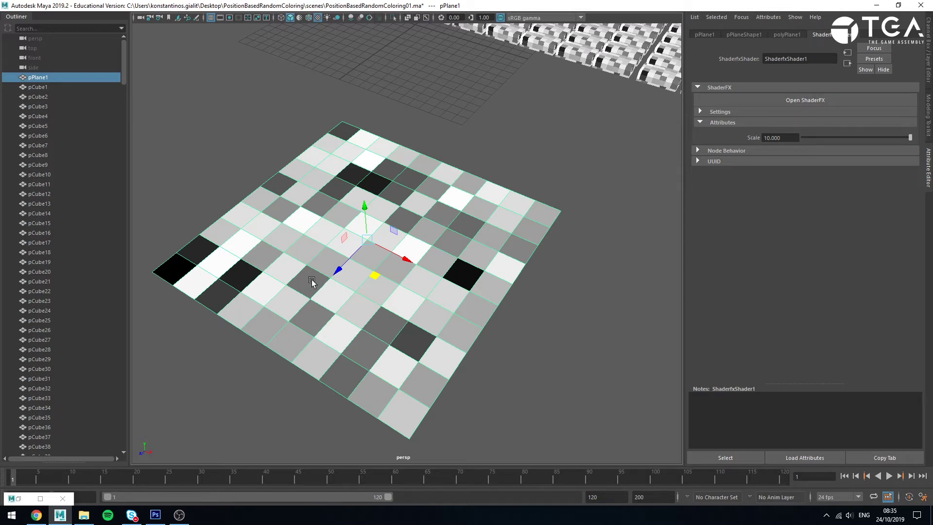
pyautogui.moveTo(373, 276); pyautogui.dragTo(321, 304)
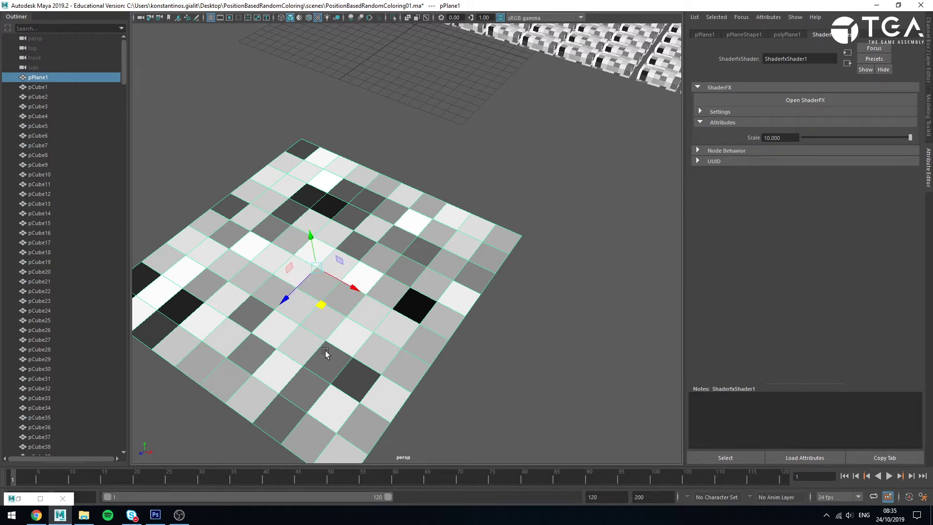
pyautogui.moveTo(323, 309); pyautogui.dragTo(417, 219)
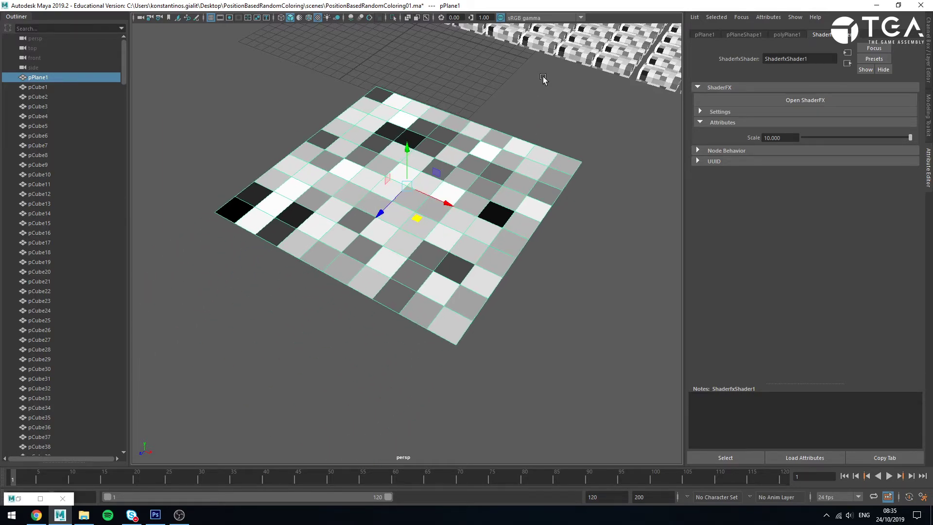
# Select pCube1 at the corner of the box grid and examine its noise pattern beside the neighbouring boxes up close
pyautogui.keyDown('alt'); pyautogui.moveTo(543, 78); pyautogui.dragTo(370, 327, button='middle'); pyautogui.keyUp('alt')
pyautogui.keyDown('alt'); pyautogui.moveTo(152, 249); pyautogui.dragTo(527, 348, button='right'); pyautogui.keyUp('alt')
pyautogui.keyDown('alt'); pyautogui.moveTo(527, 348); pyautogui.dragTo(734, 237, button='middle'); pyautogui.keyUp('alt')
pyautogui.keyDown('alt'); pyautogui.moveTo(506, 232); pyautogui.dragTo(568, 262, button='right'); pyautogui.keyUp('alt')
pyautogui.keyDown('alt'); pyautogui.moveTo(466, 263); pyautogui.dragTo(327, 276, button='middle'); pyautogui.keyUp('alt')
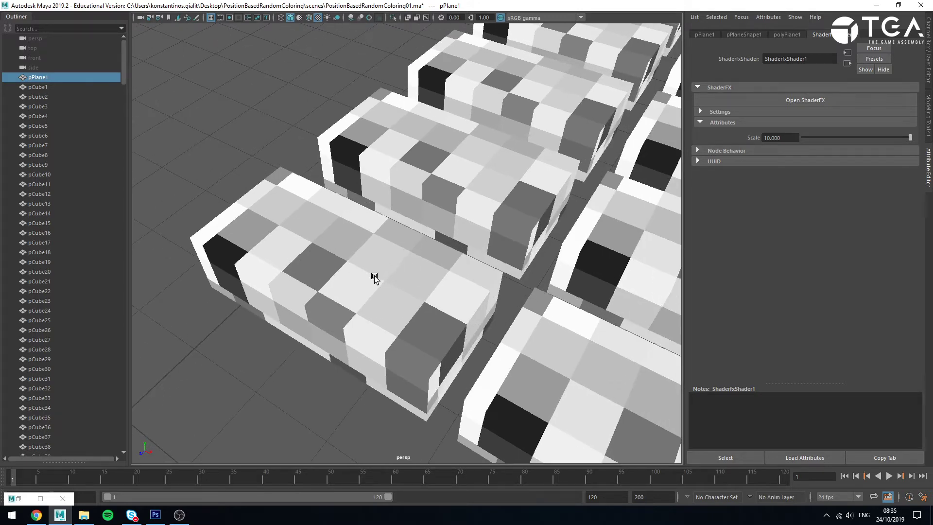
pyautogui.click(392, 325)
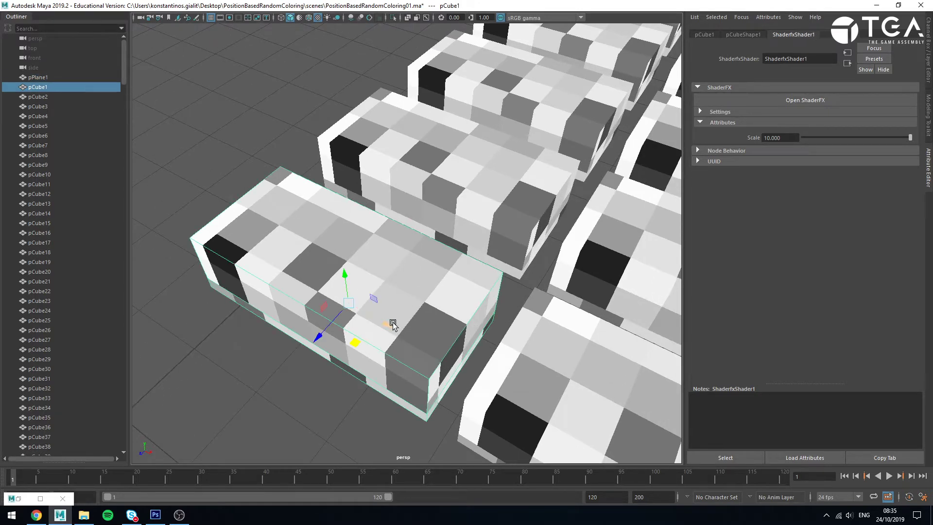
pyautogui.moveTo(376, 349)
pyautogui.keyDown('alt'); pyautogui.mouseDown()
pyautogui.moveTo(298, 386)
pyautogui.moveTo(363, 357)
pyautogui.mouseUp(); pyautogui.keyUp('alt')
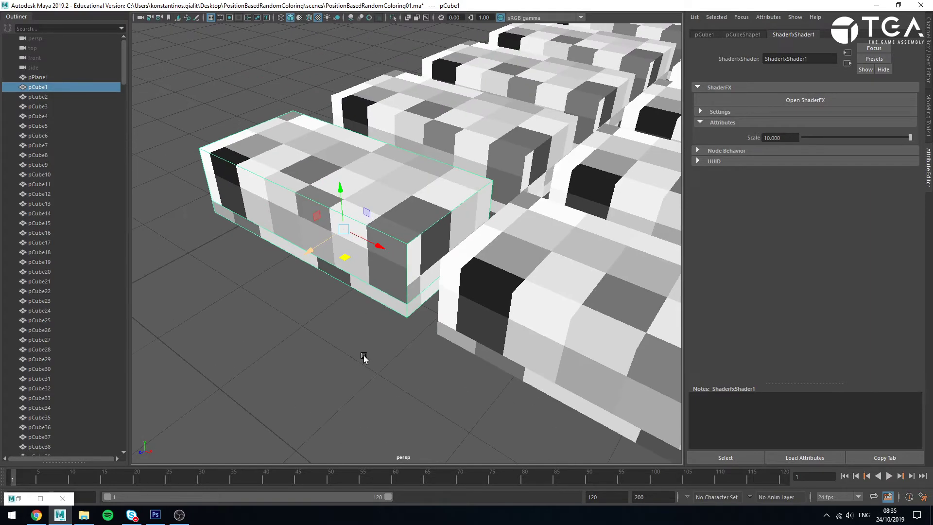
pyautogui.keyDown('alt'); pyautogui.moveTo(364, 358); pyautogui.dragTo(365, 392, button='middle'); pyautogui.keyUp('alt')
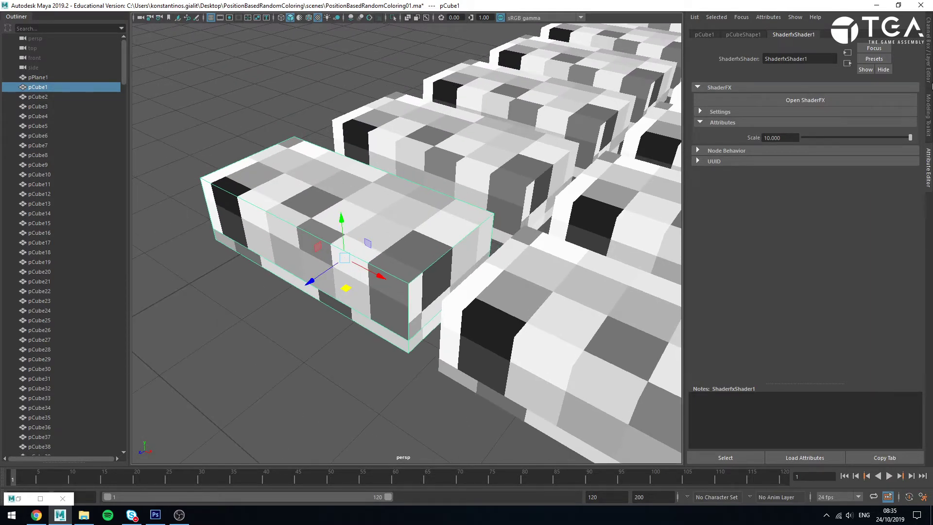
# Show the transform channels and compare the Translate values of pCube1, pCube12, pCube18 and pCube24
pyautogui.click(929, 64)
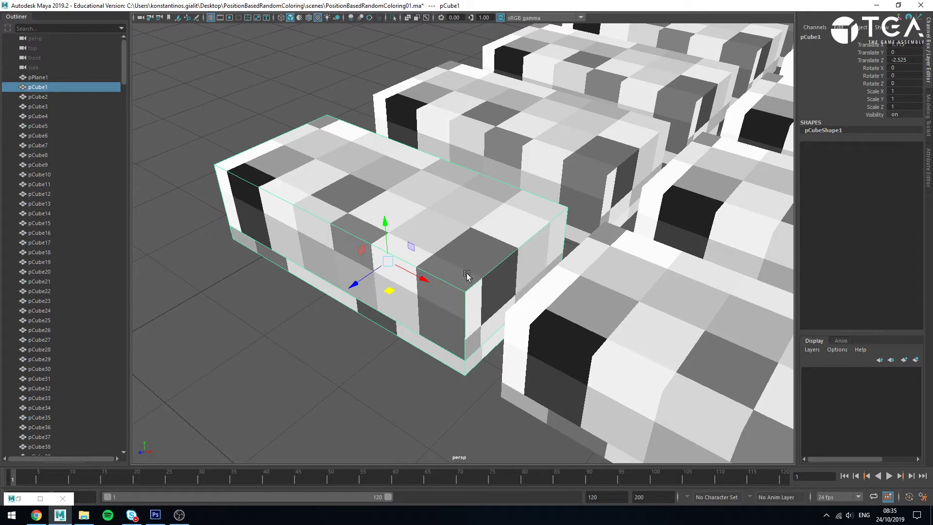
pyautogui.scroll(-5, 578, 247)
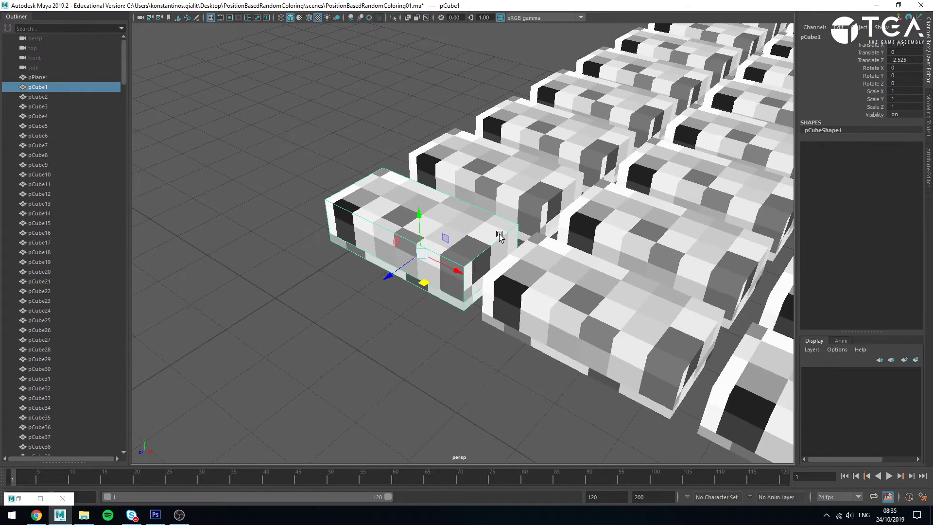
pyautogui.click(498, 210)
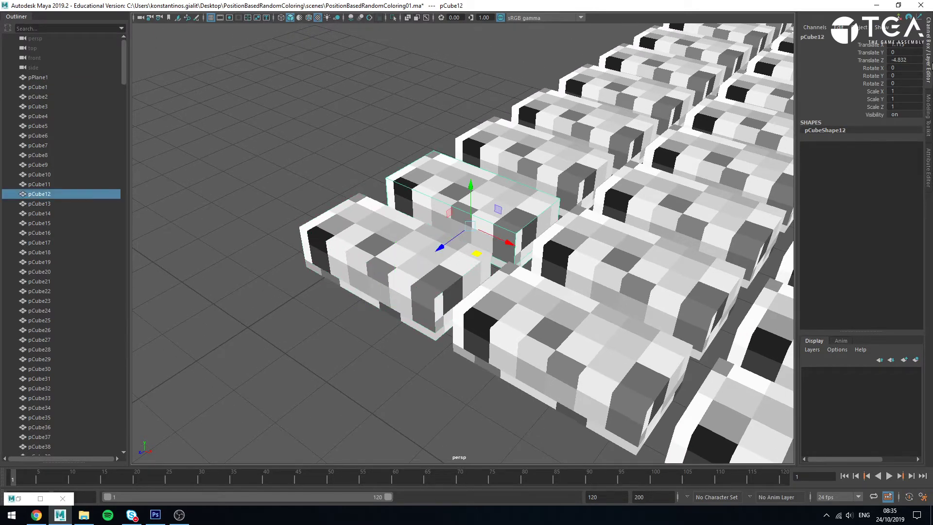
pyautogui.click(612, 130)
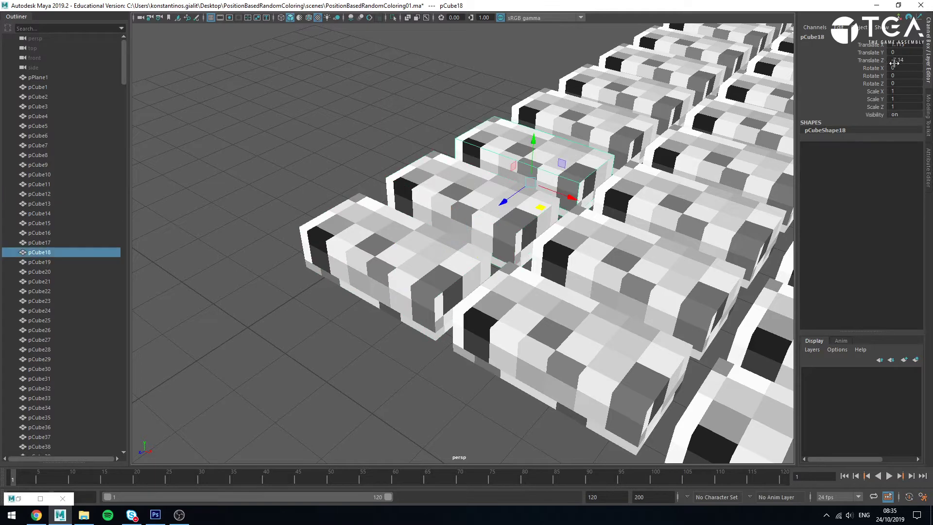
pyautogui.click(613, 129)
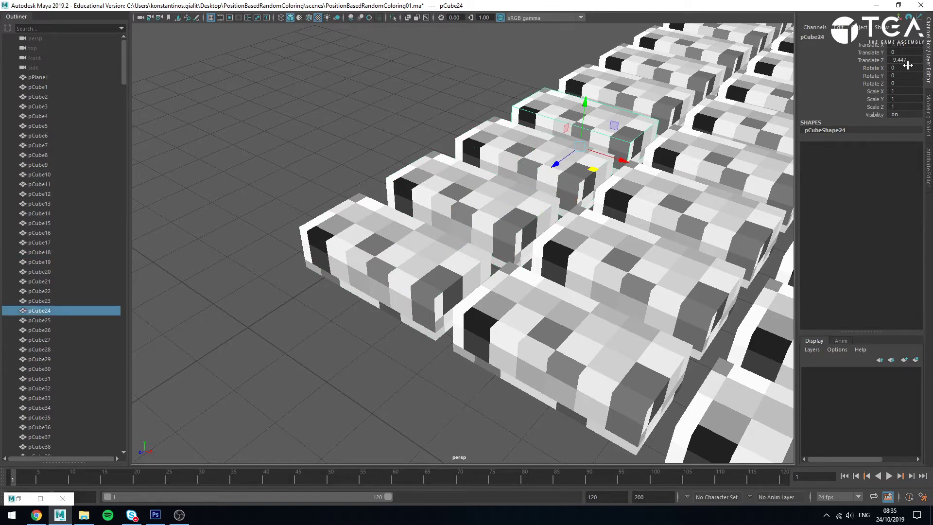
pyautogui.keyDown('alt'); pyautogui.moveTo(589, 169); pyautogui.dragTo(564, 192, button='middle'); pyautogui.keyUp('alt')
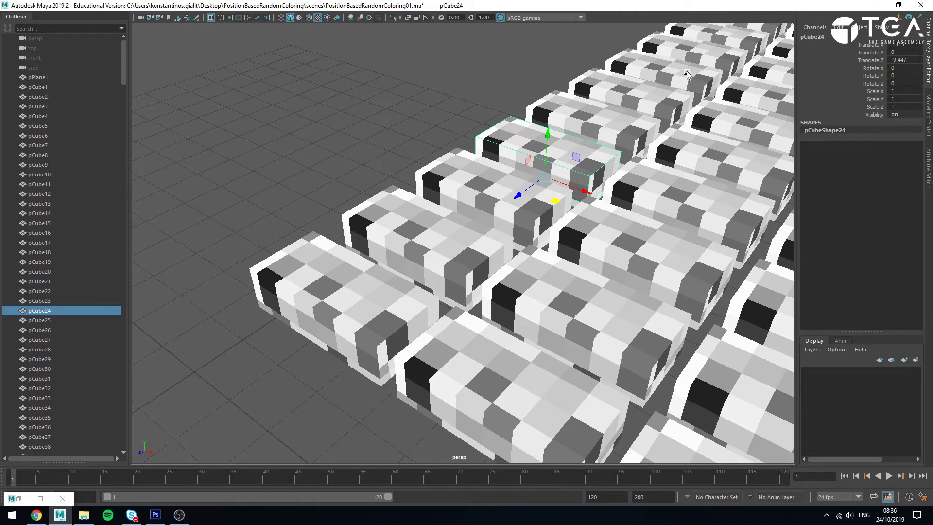
# Delete the UV-based noise branch from the ShaderFX graph: the lower UVset, Scale, Multiply, Floor and CustomCode nodes
pyautogui.scroll(-4, 430, 250)
pyautogui.scroll(-2, 430, 250)
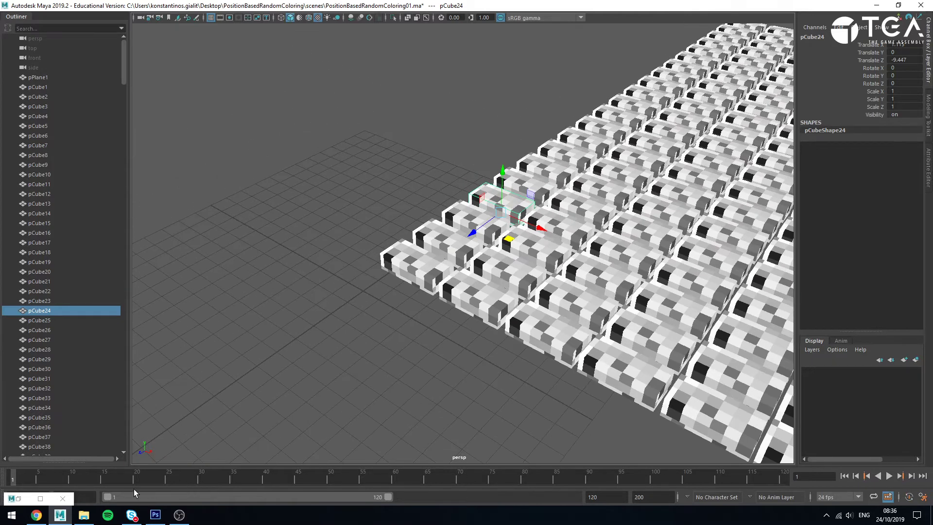
pyautogui.click(48, 498)
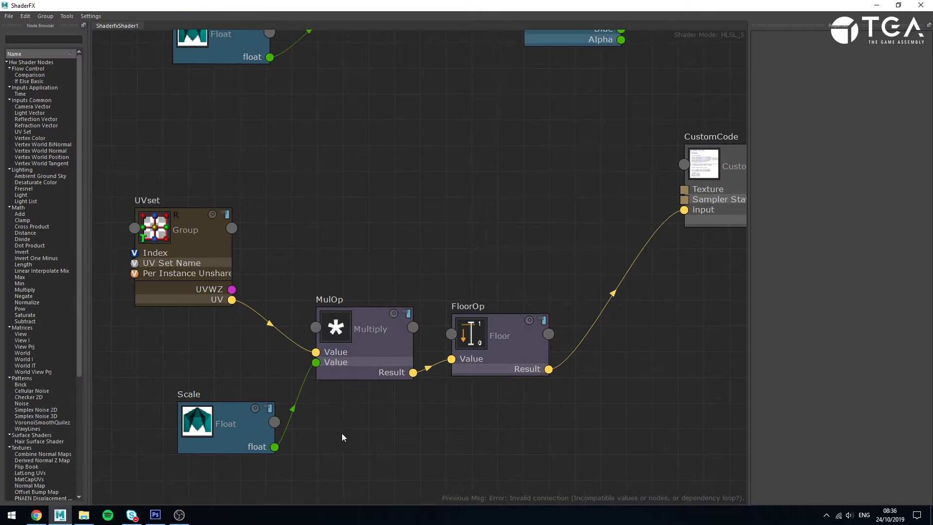
pyautogui.scroll(-2, 342, 433)
pyautogui.scroll(-2, 266, 322)
pyautogui.keyDown('alt'); pyautogui.moveTo(264, 279); pyautogui.dragTo(283, 315, button='middle'); pyautogui.keyUp('alt')
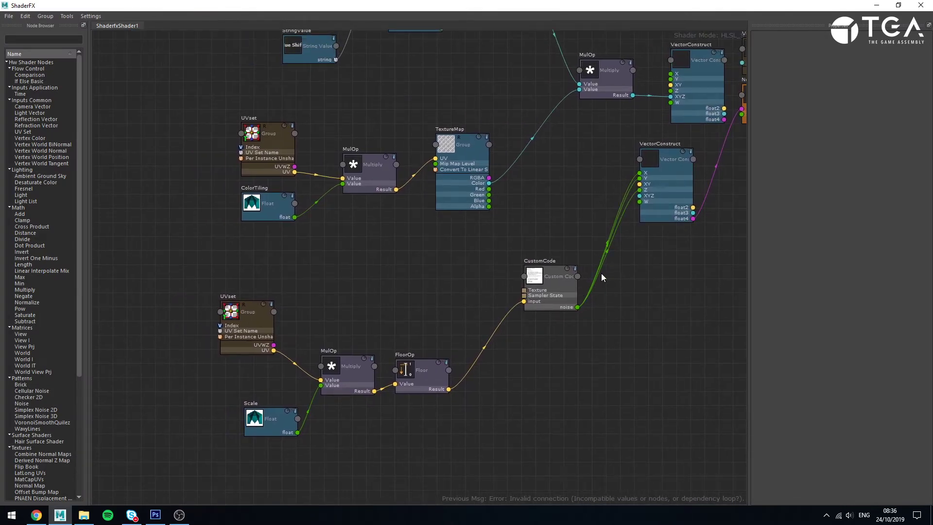
pyautogui.moveTo(225, 260); pyautogui.dragTo(523, 473)
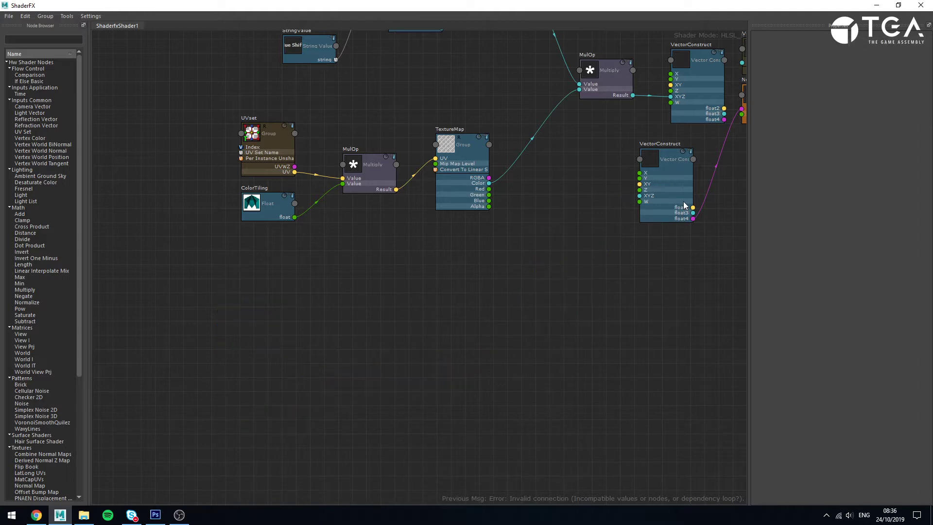
# Move the free VectorConstruct beside the position-based CustomCode and connect the noise output to its X, Y, Z and W inputs
pyautogui.click(683, 201)
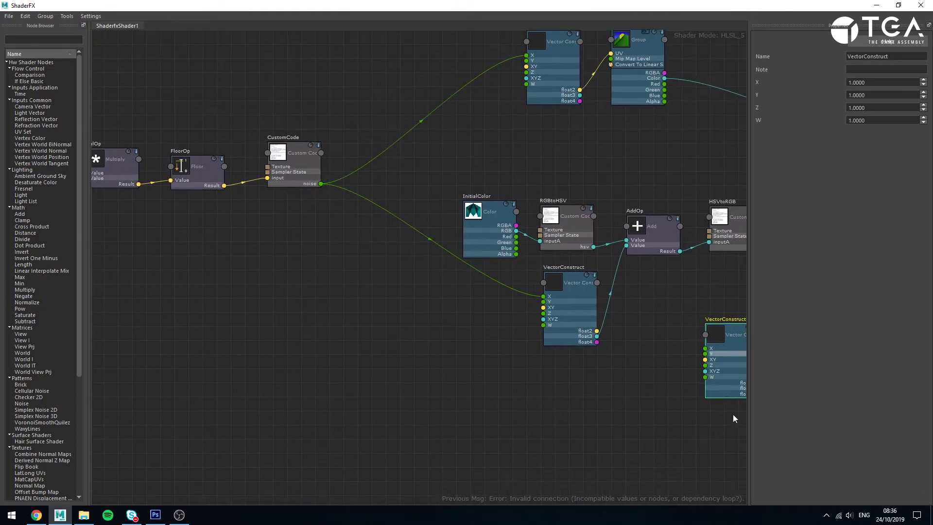
pyautogui.moveTo(725, 378); pyautogui.dragTo(343, 262)
pyautogui.scroll(3, 305, 187)
pyautogui.moveTo(330, 170); pyautogui.dragTo(334, 301)
pyautogui.moveTo(330, 174); pyautogui.dragTo(335, 266)
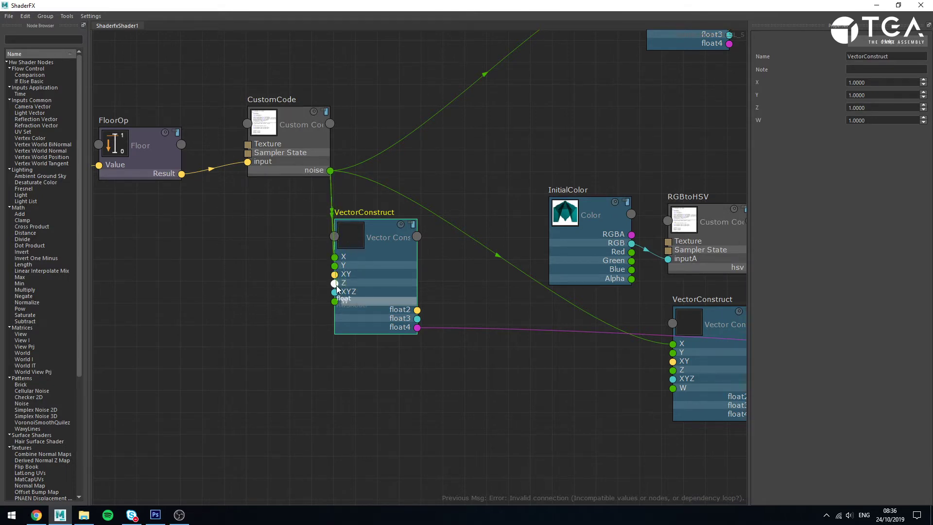
pyautogui.click(492, 336)
# In the scene viewport, scale box pCube159 up uniformly to about 19 and undo the scaling
pyautogui.click(881, 3)
pyautogui.scroll(-4, 462, 212)
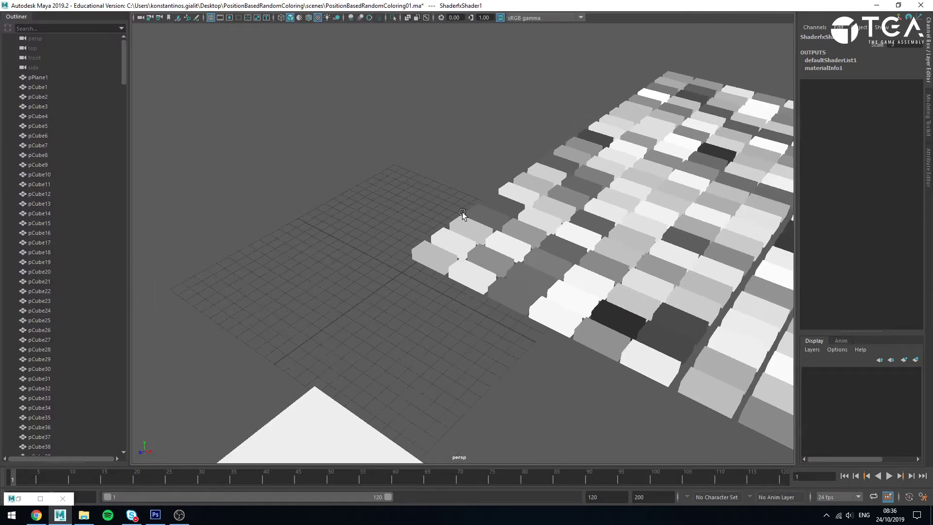
pyautogui.keyDown('alt'); pyautogui.moveTo(567, 287); pyautogui.dragTo(526, 242, button='middle'); pyautogui.keyUp('alt')
pyautogui.scroll(-5, 470, 252)
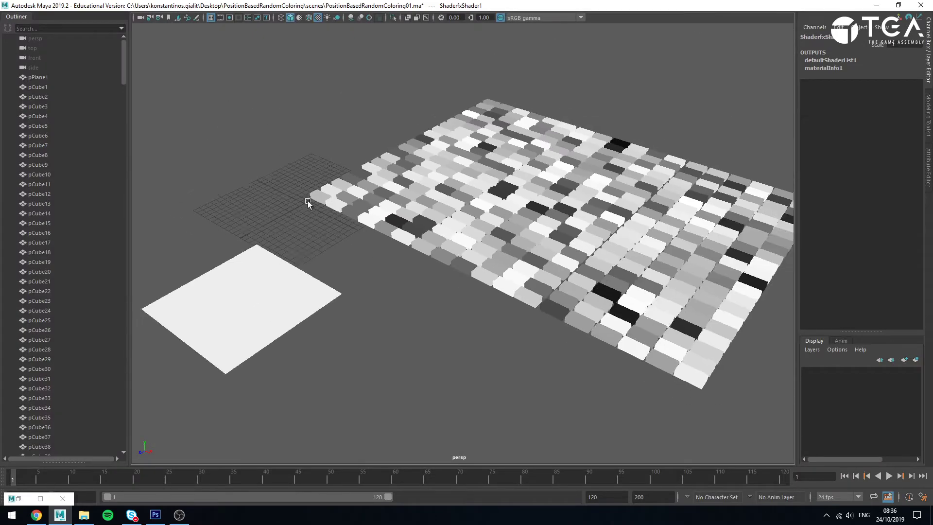
pyautogui.click(469, 230)
pyautogui.moveTo(475, 236); pyautogui.dragTo(732, 319)
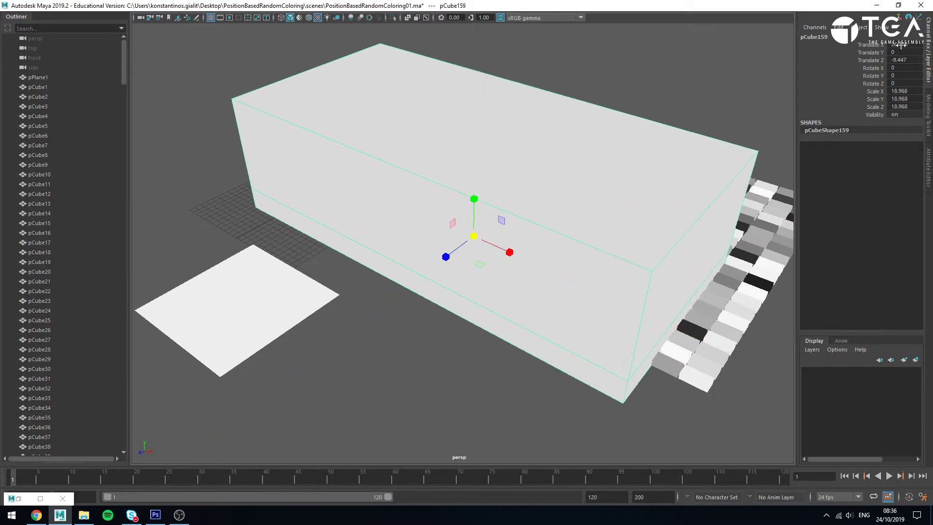
pyautogui.hotkey('ctrl', 'z')
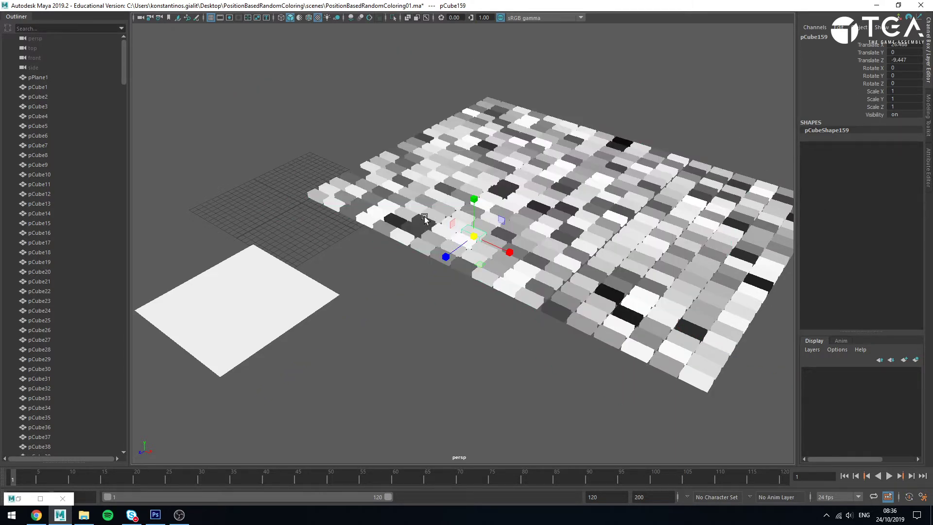
# Examine the grey shades of pCube159 and its neighbouring boxes up close, and of the whole box grid
pyautogui.press('f')
pyautogui.press('w')
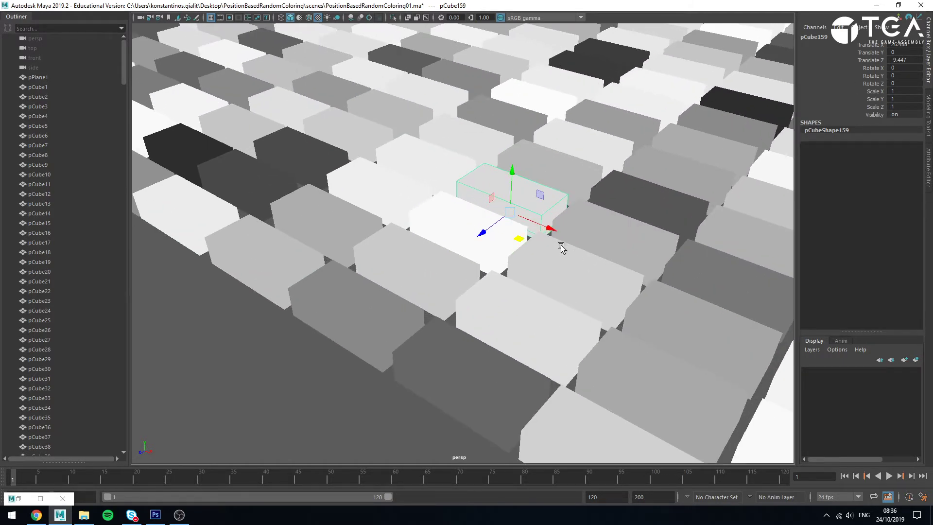
pyautogui.keyDown('alt'); pyautogui.moveTo(560, 245); pyautogui.dragTo(530, 220, button='right'); pyautogui.keyUp('alt')
pyautogui.click(532, 195)
pyautogui.keyDown('alt'); pyautogui.moveTo(682, 257); pyautogui.dragTo(484, 150, button='right'); pyautogui.keyUp('alt')
pyautogui.click(546, 122)
pyautogui.keyDown('alt'); pyautogui.moveTo(547, 122); pyautogui.dragTo(573, 148, button='right'); pyautogui.keyUp('alt')
pyautogui.keyDown('alt'); pyautogui.moveTo(559, 153); pyautogui.dragTo(438, 124, button='middle'); pyautogui.keyUp('alt')
pyautogui.keyDown('alt'); pyautogui.moveTo(360, 109); pyautogui.dragTo(366, 127); pyautogui.keyUp('alt')
pyautogui.keyDown('alt'); pyautogui.moveTo(367, 153); pyautogui.dragTo(395, 163, button='middle'); pyautogui.keyUp('alt')
pyautogui.keyDown('alt'); pyautogui.moveTo(396, 162); pyautogui.dragTo(378, 145); pyautogui.keyUp('alt')
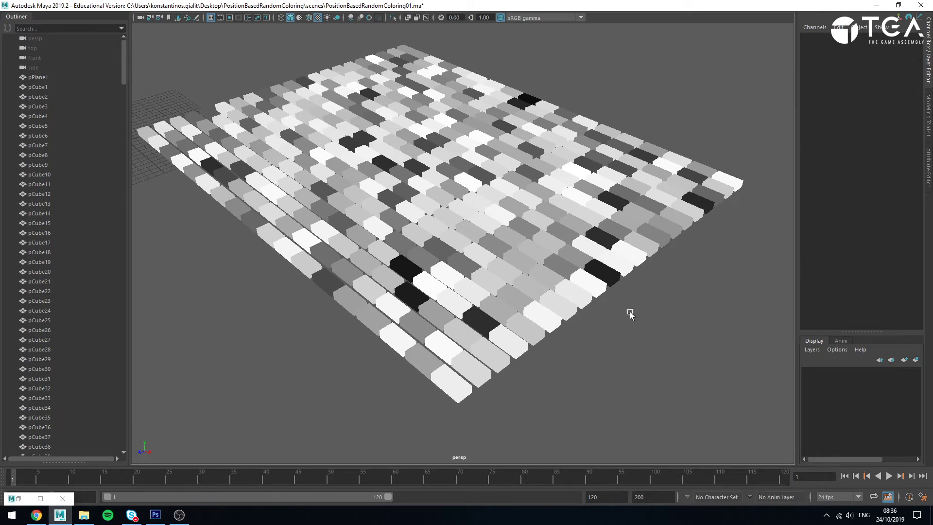
# Delete the plane beside the box grid
pyautogui.keyDown('alt'); pyautogui.moveTo(530, 308); pyautogui.dragTo(466, 309, button='right'); pyautogui.keyUp('alt')
pyautogui.keyDown('alt'); pyautogui.moveTo(282, 234); pyautogui.dragTo(368, 261, button='middle'); pyautogui.keyUp('alt')
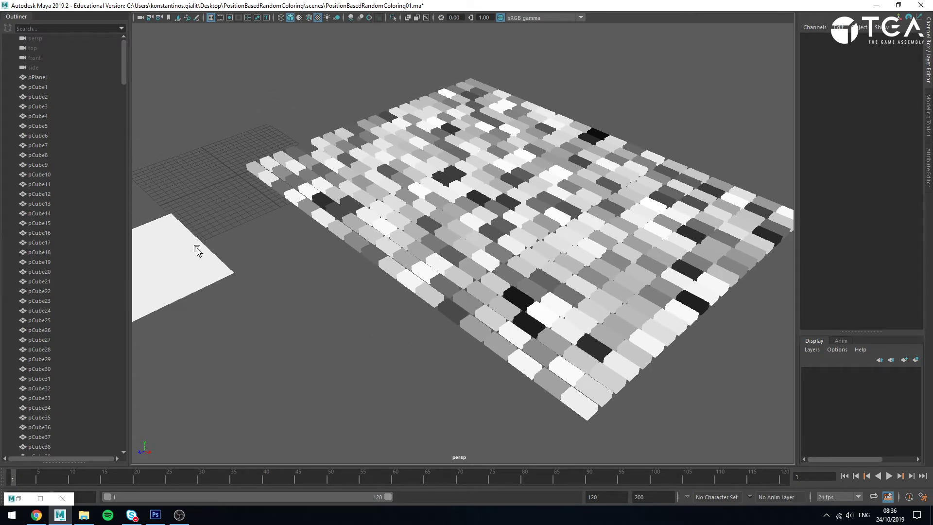
pyautogui.click(201, 252)
pyautogui.press('Delete')
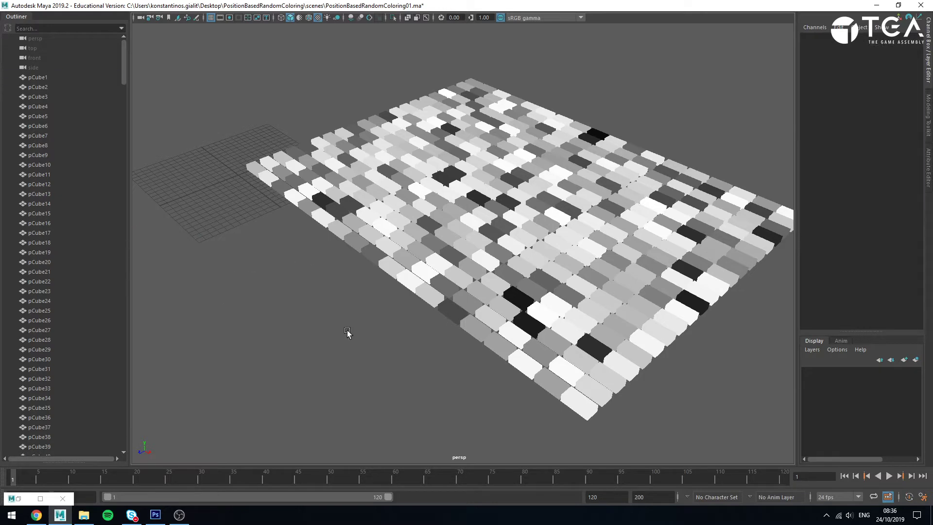
# In the ShaderFX graph, reconnect the VectorConstruct after the final Multiply to the surface shader node, replacing the noise preview
pyautogui.click(40, 498)
pyautogui.keyDown('alt'); pyautogui.moveTo(577, 309); pyautogui.dragTo(237, 339, button='middle'); pyautogui.keyUp('alt')
pyautogui.keyDown('alt'); pyautogui.moveTo(564, 295); pyautogui.dragTo(347, 238, button='right'); pyautogui.keyUp('alt')
pyautogui.keyDown('alt'); pyautogui.moveTo(510, 257); pyautogui.dragTo(360, 244, button='middle'); pyautogui.keyUp('alt')
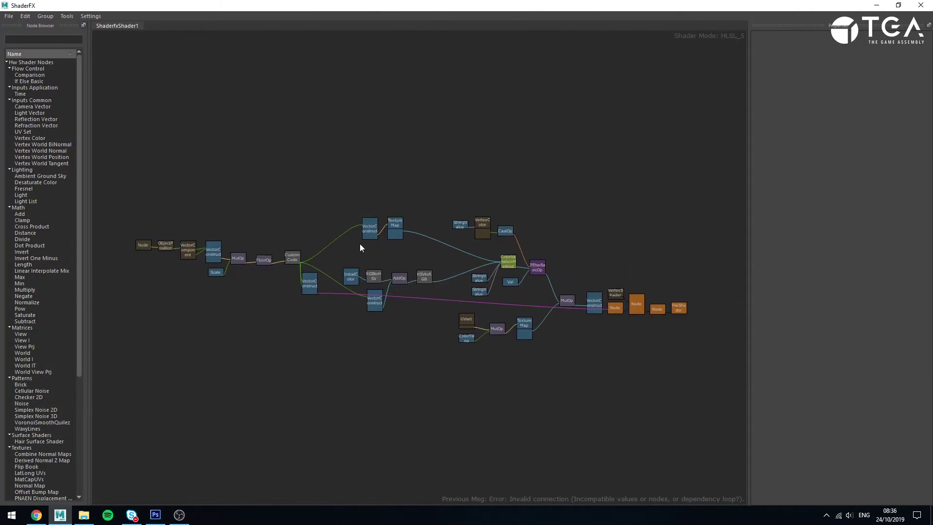
pyautogui.keyDown('alt'); pyautogui.moveTo(563, 294); pyautogui.dragTo(670, 352, button='right'); pyautogui.keyUp('alt')
pyautogui.keyDown('alt'); pyautogui.moveTo(656, 373); pyautogui.dragTo(486, 366, button='middle'); pyautogui.keyUp('alt')
pyautogui.keyDown('alt'); pyautogui.moveTo(525, 347); pyautogui.dragTo(634, 388, button='right'); pyautogui.keyUp('alt')
pyautogui.moveTo(515, 346); pyautogui.dragTo(542, 328)
# Delete the leftover VectorConstruct node below the noise CustomCode
pyautogui.keyDown('alt'); pyautogui.moveTo(509, 320); pyautogui.dragTo(292, 241, button='right'); pyautogui.keyUp('alt')
pyautogui.keyDown('alt'); pyautogui.moveTo(292, 241); pyautogui.dragTo(450, 272, button='middle'); pyautogui.keyUp('alt')
pyautogui.keyDown('alt'); pyautogui.moveTo(297, 275); pyautogui.dragTo(409, 314, button='middle'); pyautogui.keyUp('alt')
pyautogui.click(473, 343)
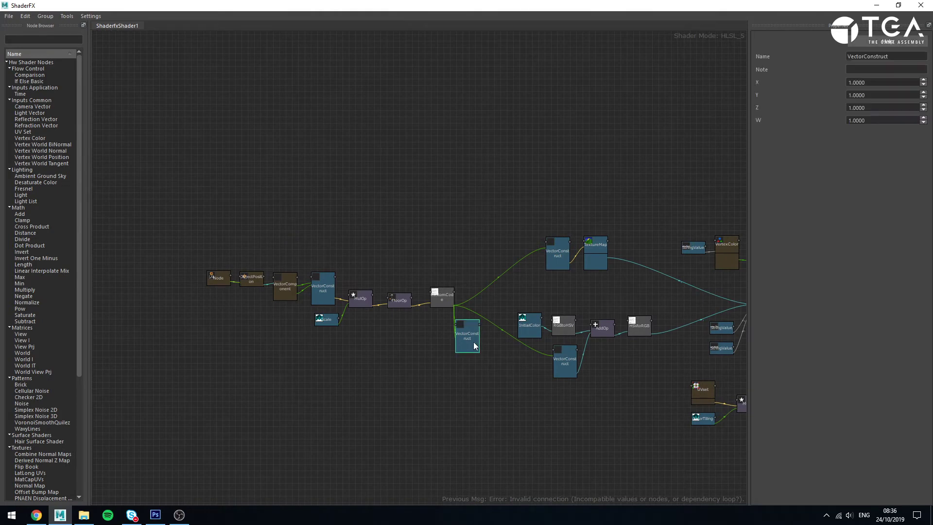
pyautogui.press('Delete')
# Bring the World matrix and ObjectPosition nodes into close view and turn on the OSL bake warning
pyautogui.moveTo(373, 5); pyautogui.dragTo(485, 1)
pyautogui.keyDown('alt'); pyautogui.moveTo(190, 229); pyautogui.dragTo(427, 229, button='right'); pyautogui.keyUp('alt')
pyautogui.moveTo(458, 264); pyautogui.dragTo(456, 261)
pyautogui.click(460, 349)
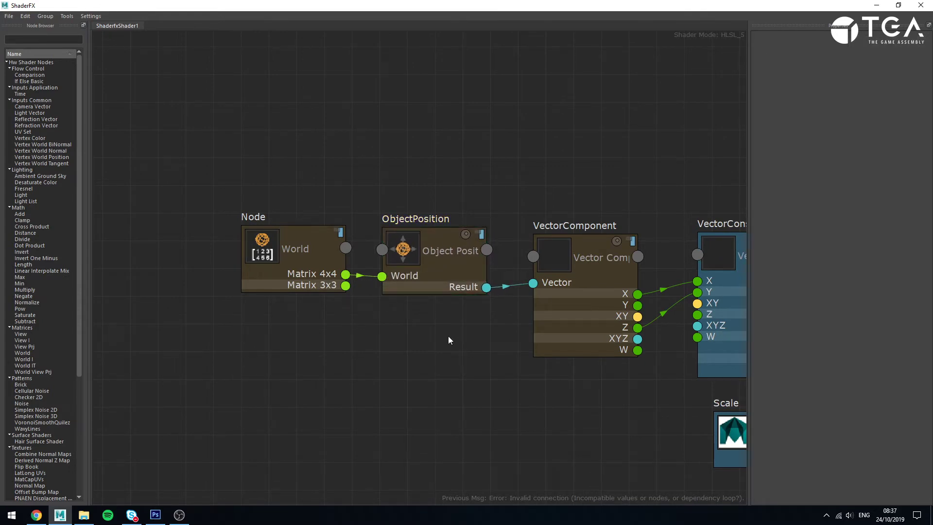
pyautogui.click(91, 16)
pyautogui.click(107, 120)
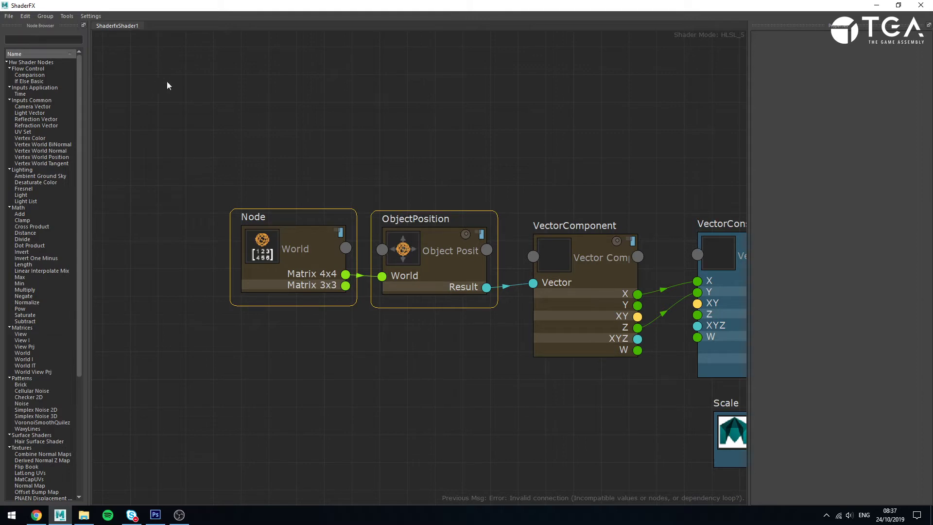
# Search the node browser for "object"
pyautogui.click(69, 37)
pyautogui.write('object')
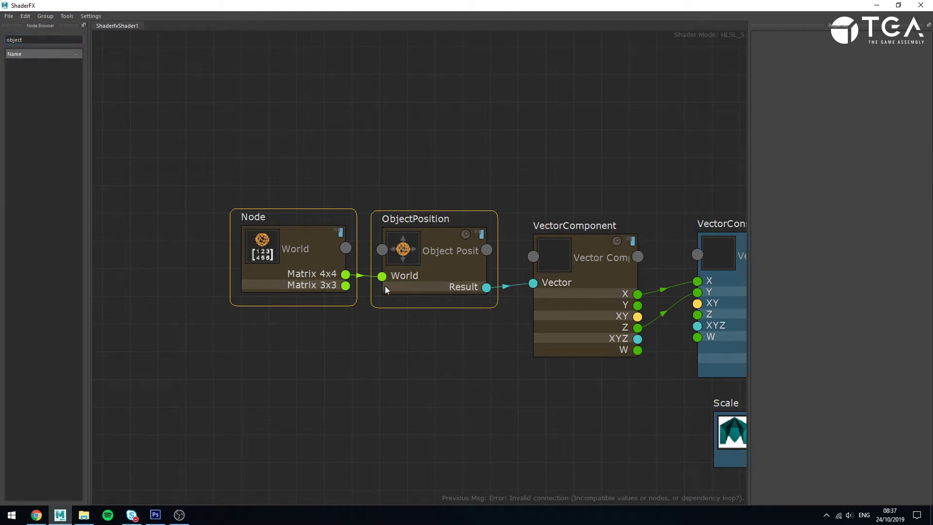
pyautogui.click(415, 265)
pyautogui.click(93, 38)
pyautogui.doubleClick(48, 39)
pyautogui.scroll(-4, 398, 359)
pyautogui.scroll(4, 443, 350)
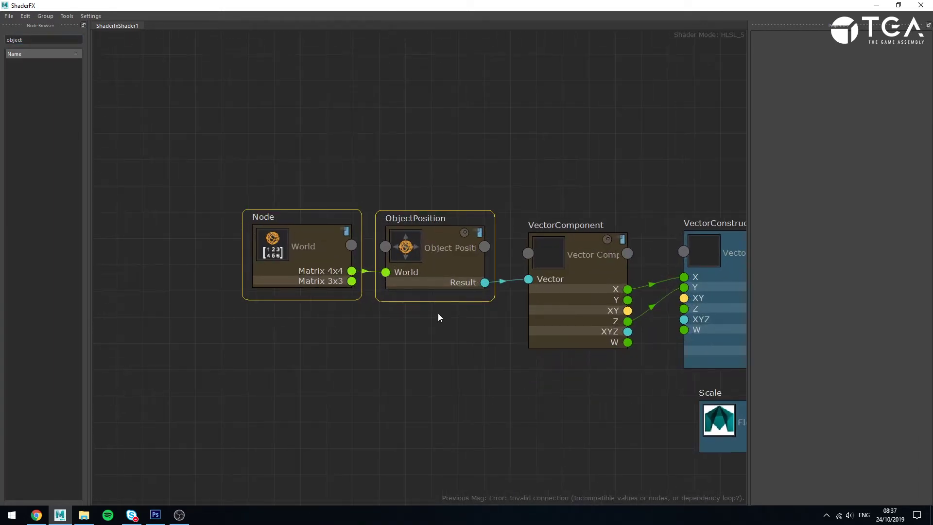
# Turn off the OSL bake warning and turn on Advanced Mode
pyautogui.click(90, 16)
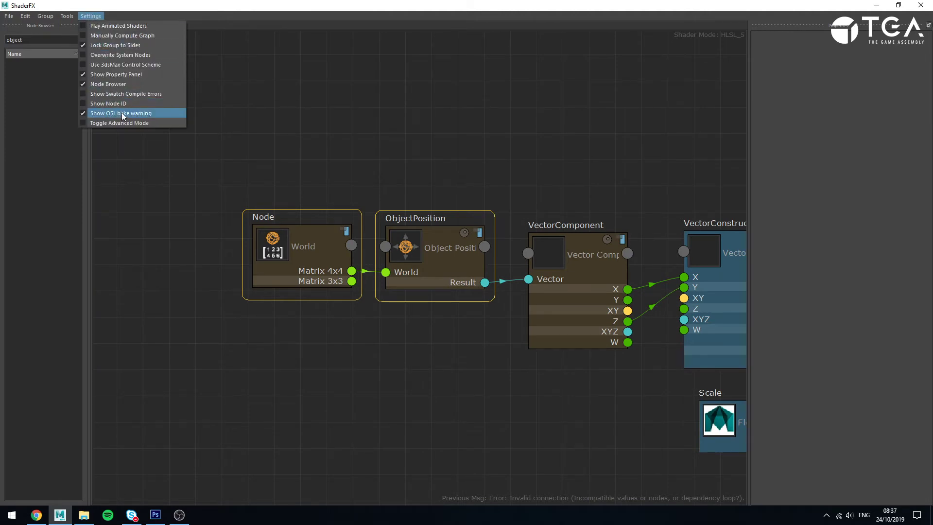
pyautogui.click(127, 115)
pyautogui.click(90, 16)
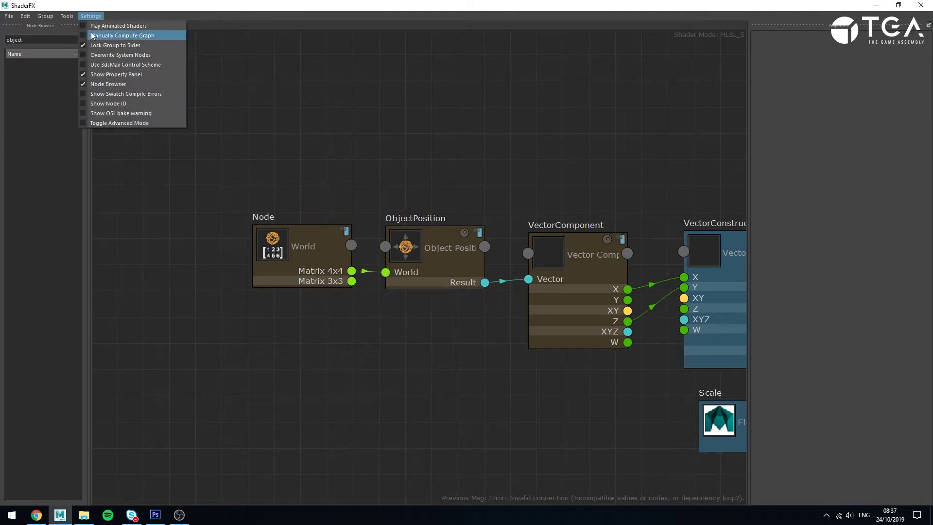
pyautogui.click(137, 126)
# Search the node browser for "objec" and add an Object Position node above the existing World node
pyautogui.moveTo(30, 40); pyautogui.dragTo(2, 39)
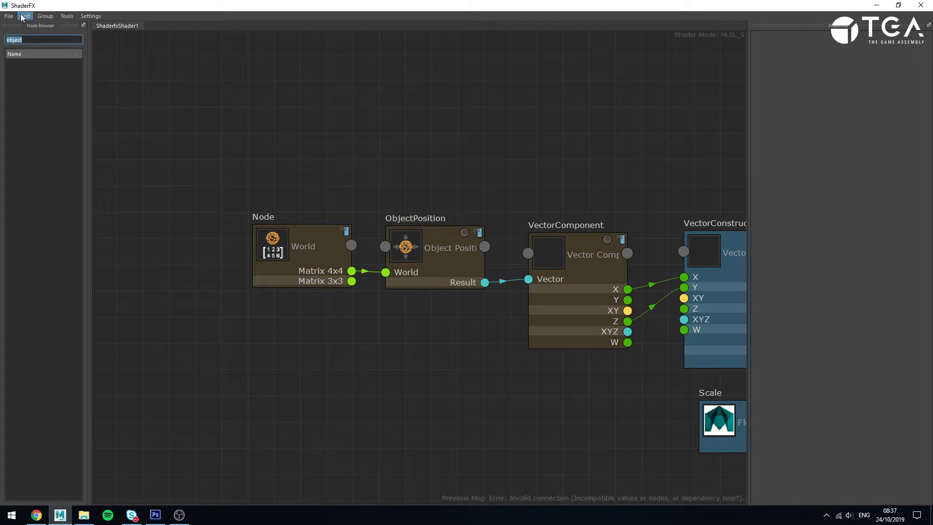
pyautogui.write('objec')
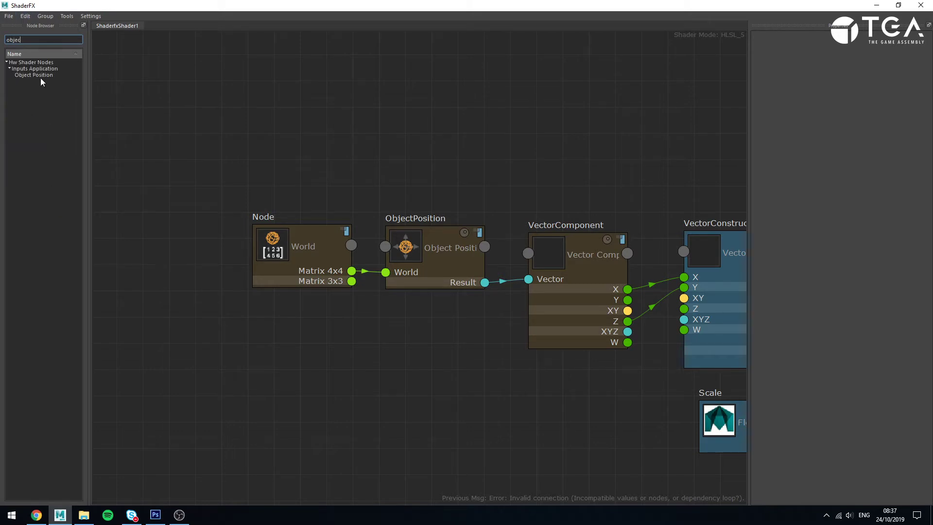
pyautogui.moveTo(40, 81); pyautogui.dragTo(271, 166)
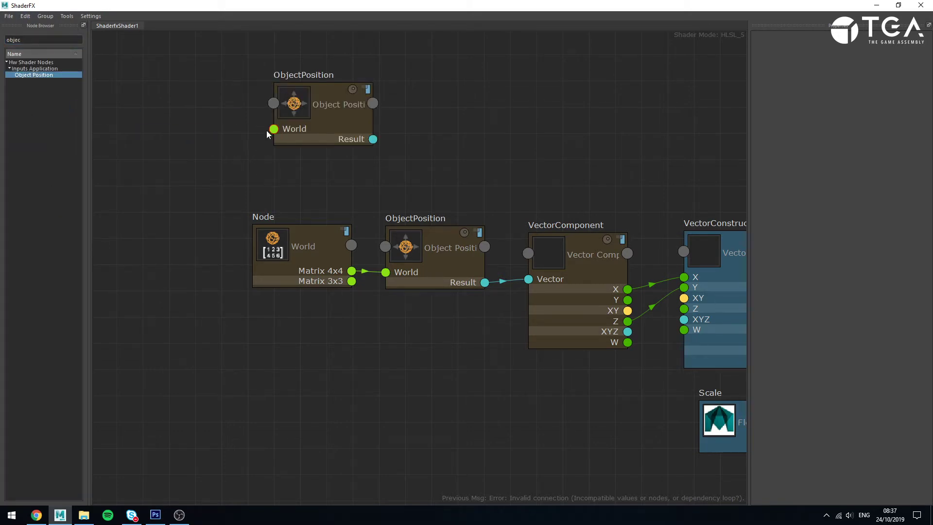
pyautogui.scroll(2, 227, 108)
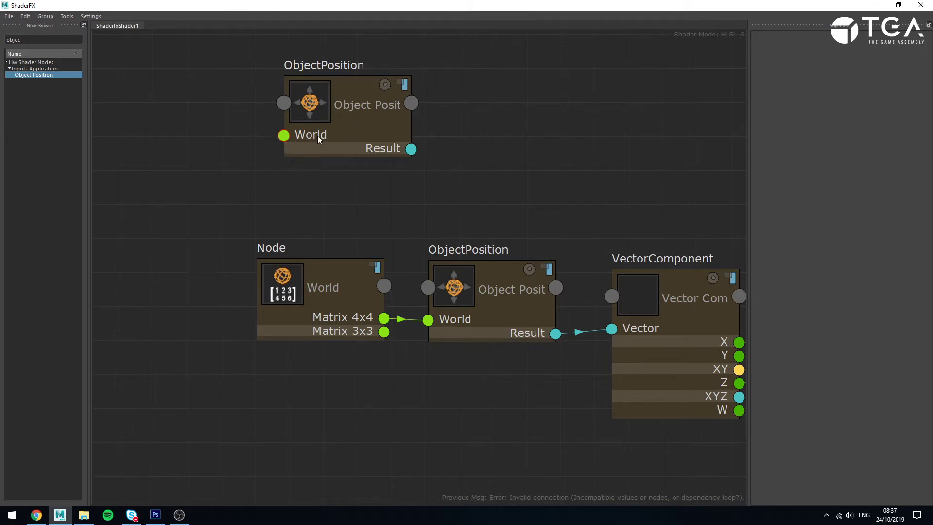
# Add a World matrix node beside the new ObjectPosition node and connect its Matrix 4x4 output to the World input
pyautogui.moveTo(22, 38); pyautogui.dragTo(2, 40)
pyautogui.write('world')
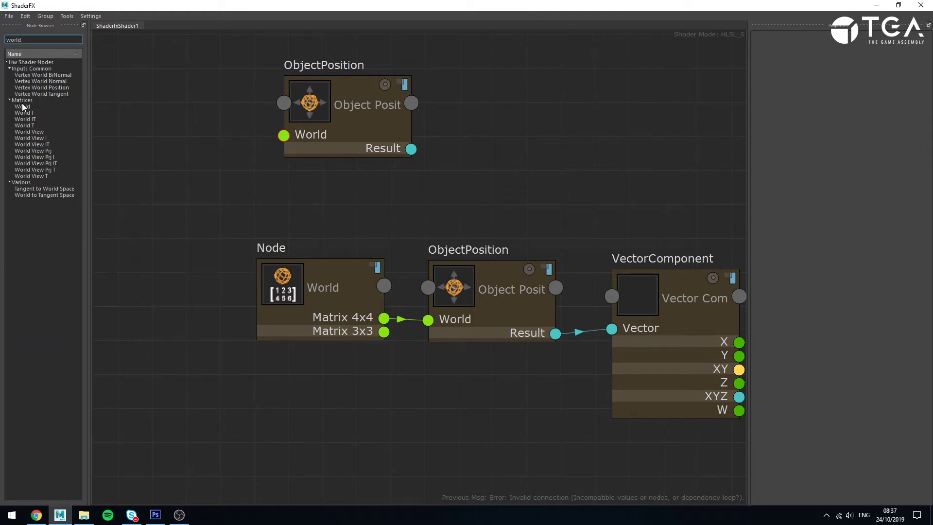
pyautogui.moveTo(19, 108); pyautogui.dragTo(140, 104)
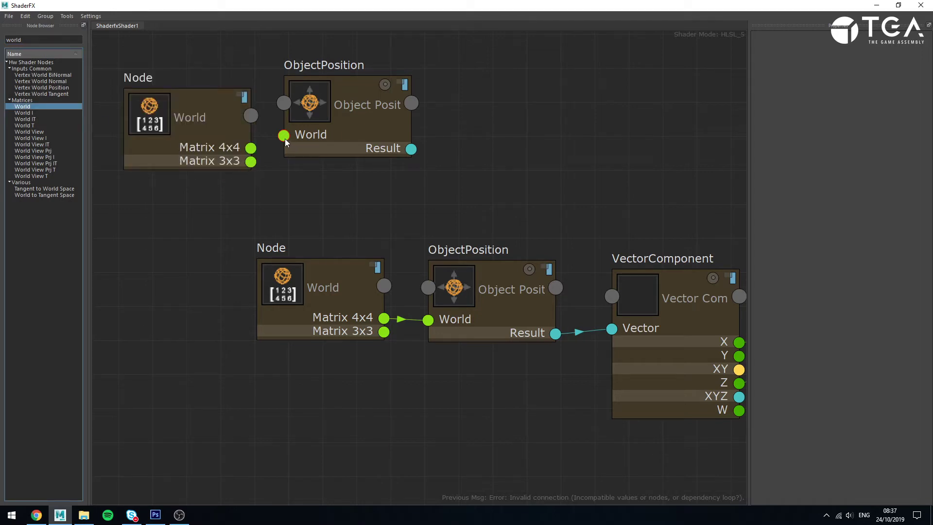
pyautogui.moveTo(285, 139); pyautogui.dragTo(269, 159)
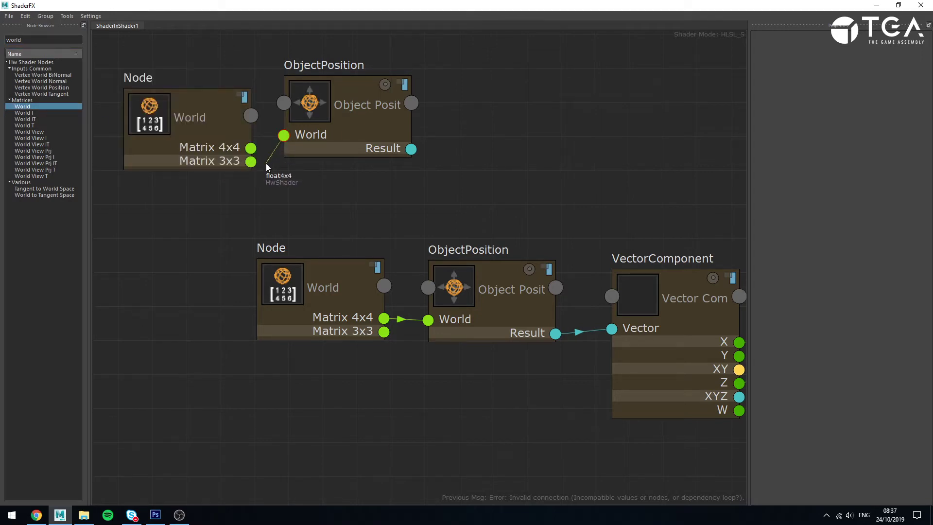
pyautogui.moveTo(266, 163); pyautogui.dragTo(250, 148)
pyautogui.moveTo(189, 127); pyautogui.dragTo(183, 110)
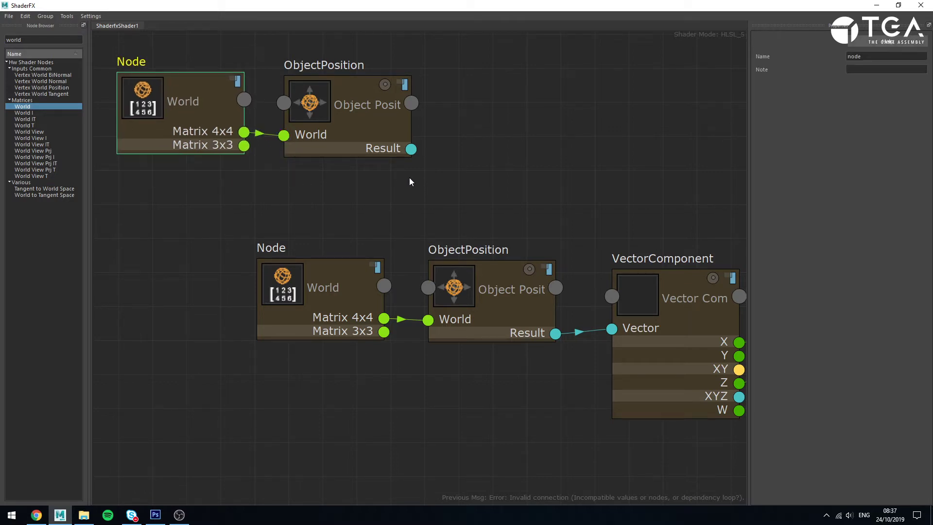
pyautogui.moveTo(411, 149); pyautogui.dragTo(470, 96)
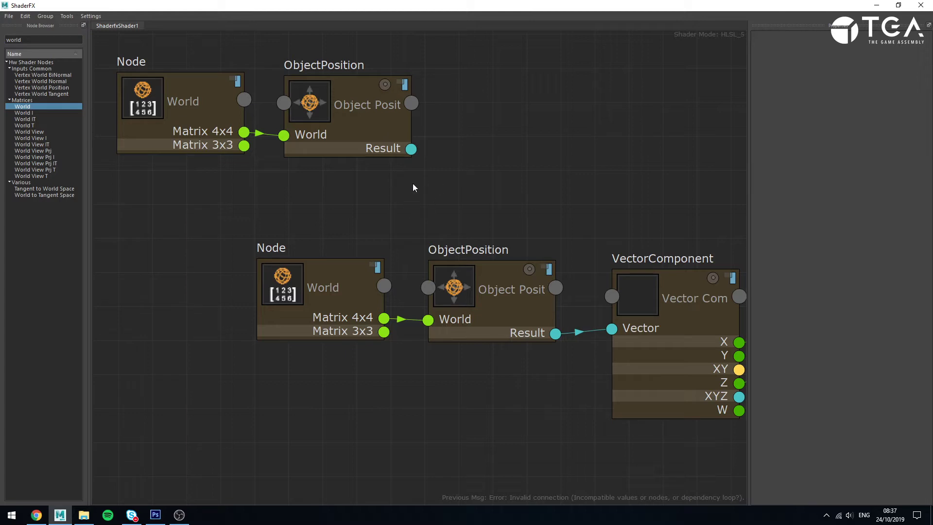
pyautogui.click(369, 130)
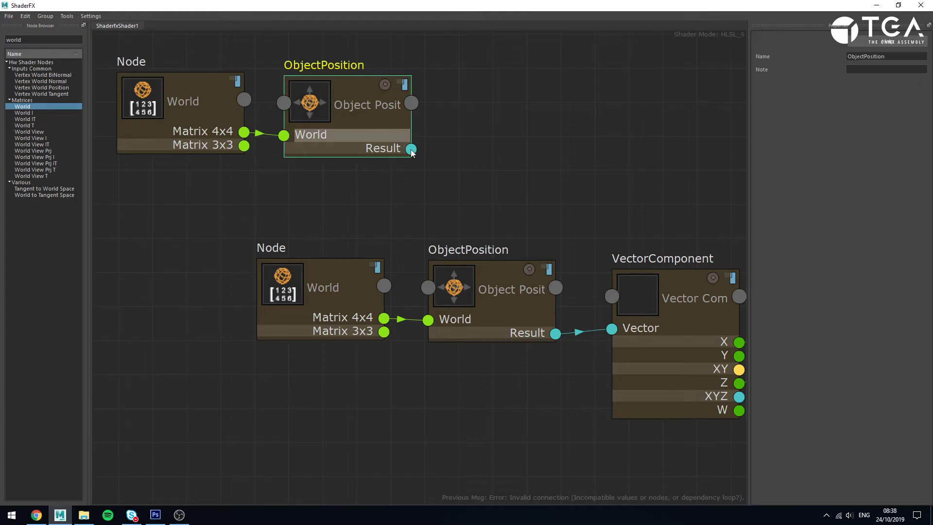
# Open the Viewport 2.0 hardware renderer settings and check the Consolidate World option under Performance
pyautogui.click(877, 5)
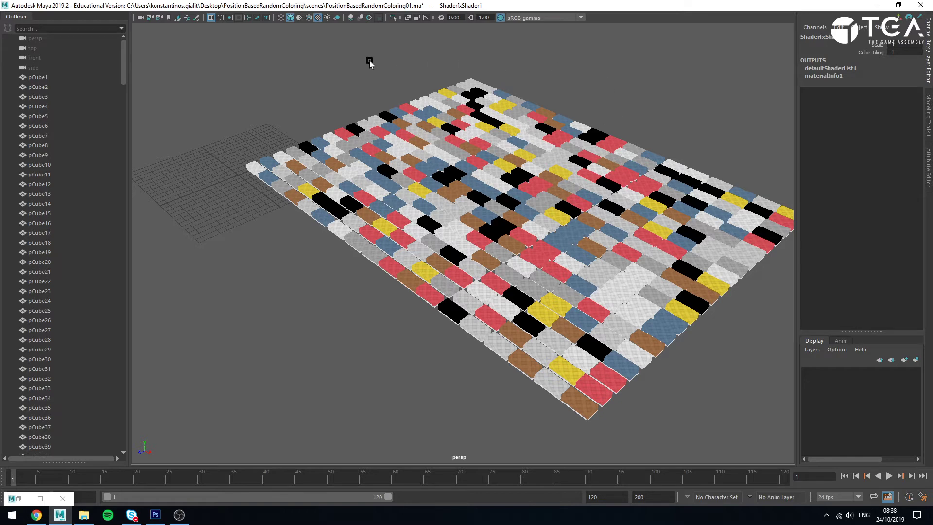
pyautogui.press('space')
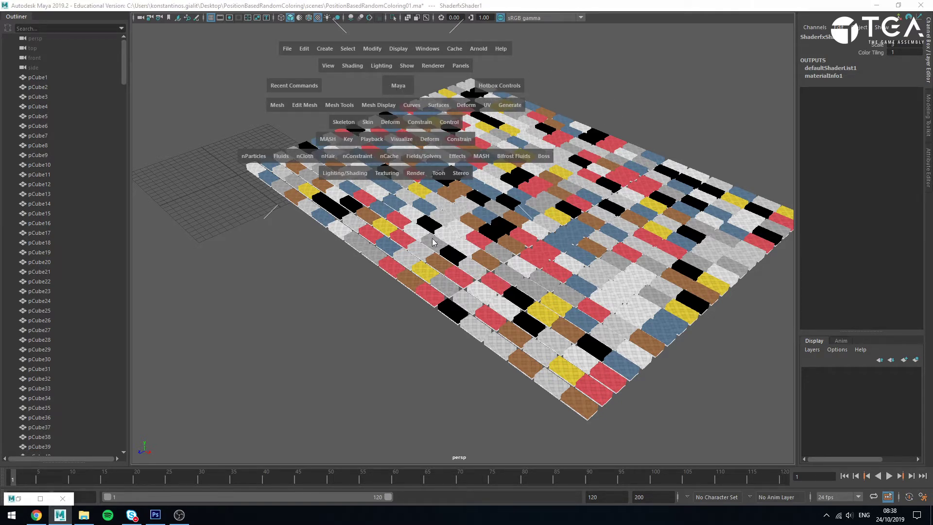
pyautogui.press('space')
pyautogui.click(382, 221)
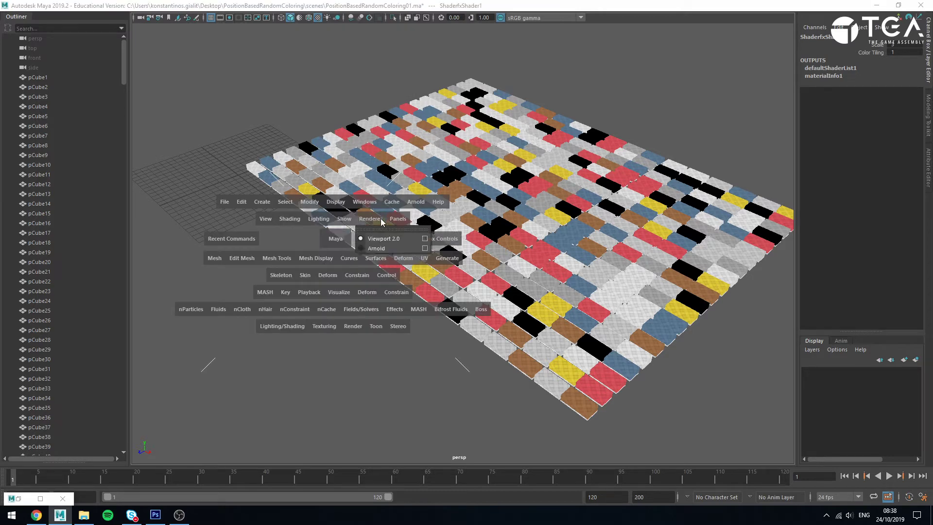
pyautogui.click(426, 238)
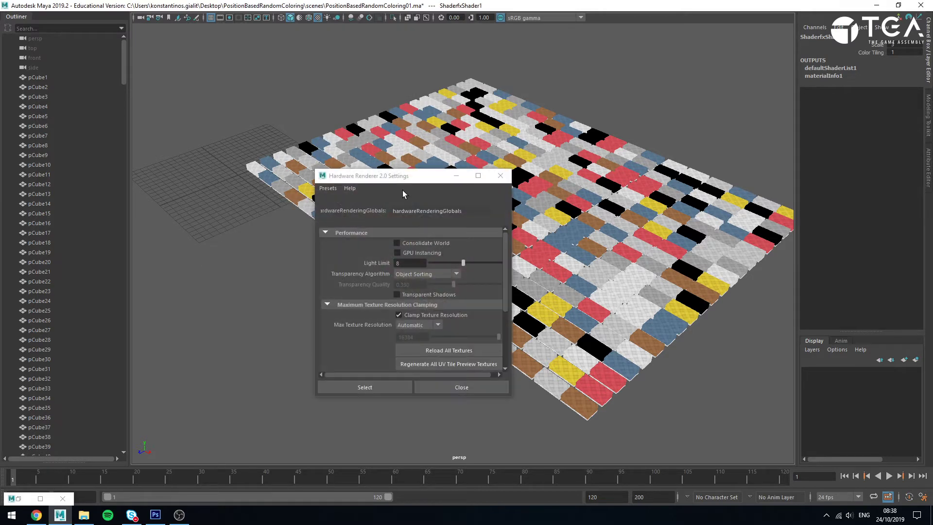
pyautogui.click(328, 188)
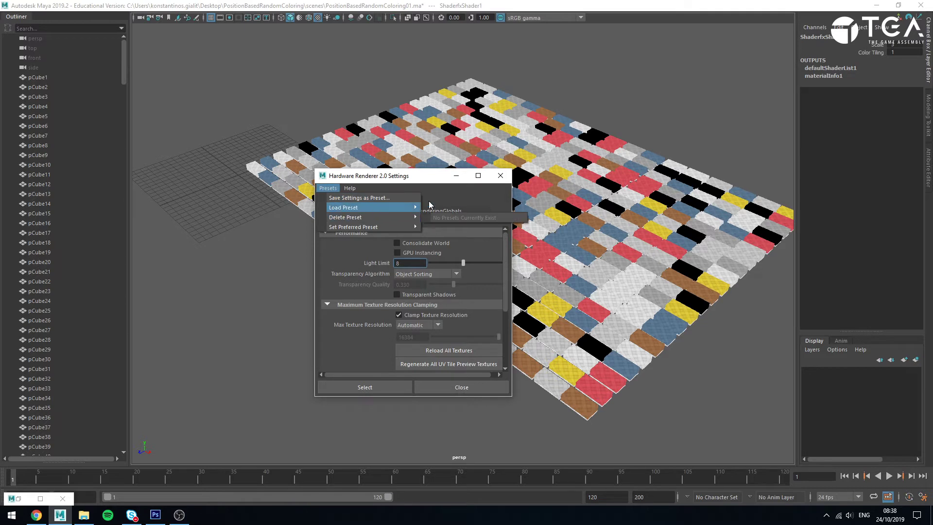
pyautogui.click(447, 193)
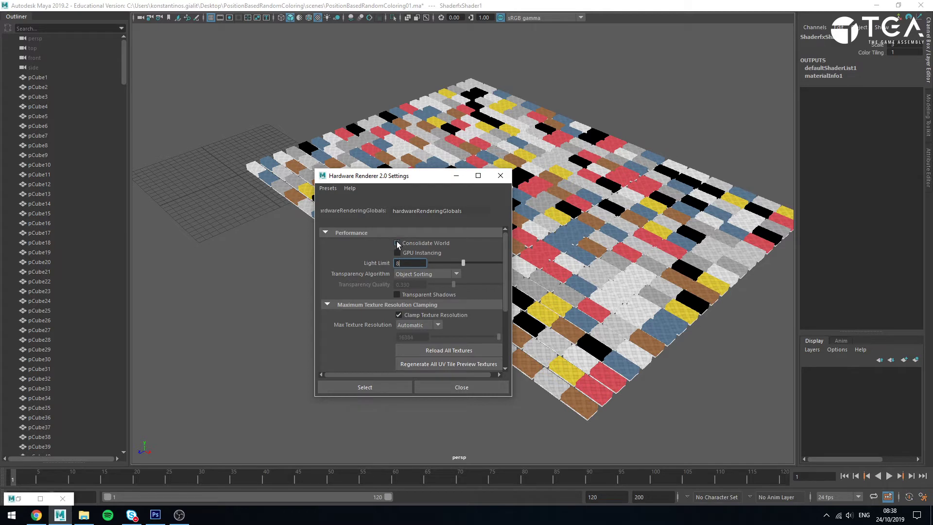
# Move one brick off the floor's near edge to test its position-based color, and undo the move
pyautogui.click(40, 499)
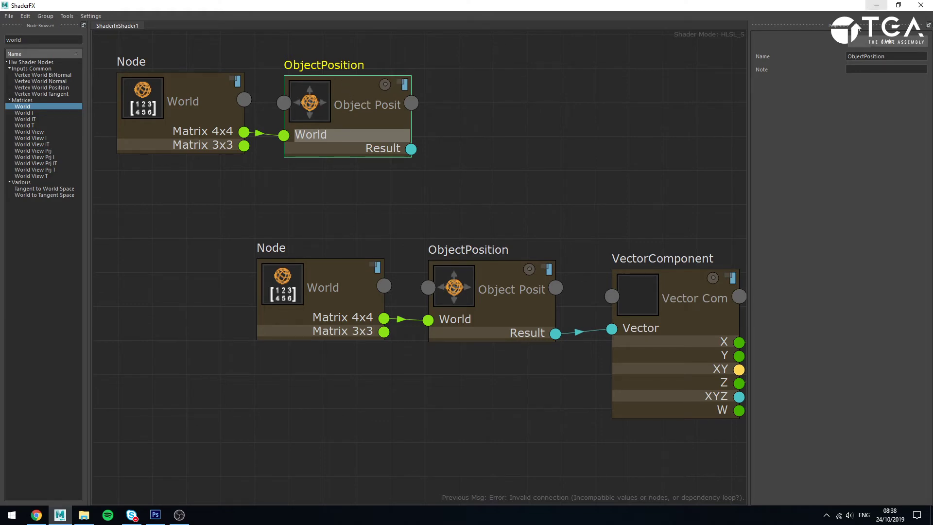
pyautogui.click(878, 7)
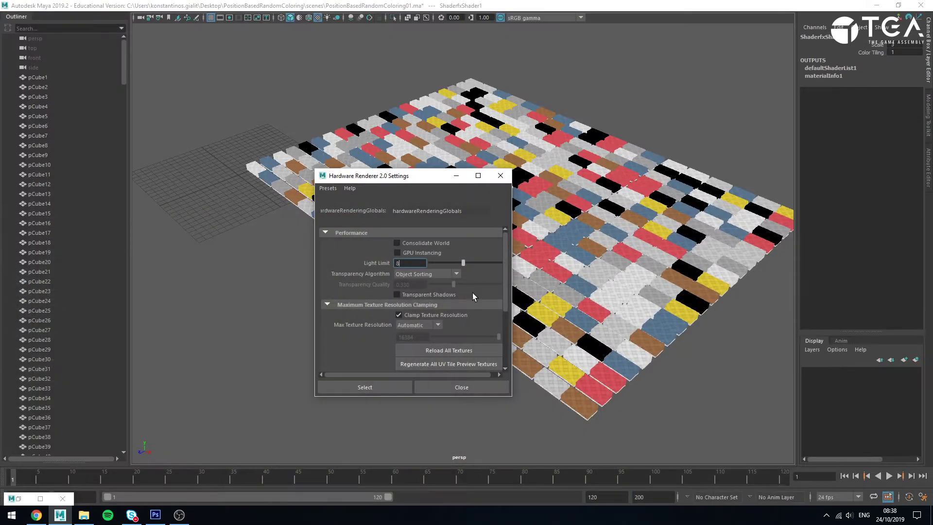
pyautogui.click(619, 366)
pyautogui.moveTo(621, 370); pyautogui.dragTo(702, 374)
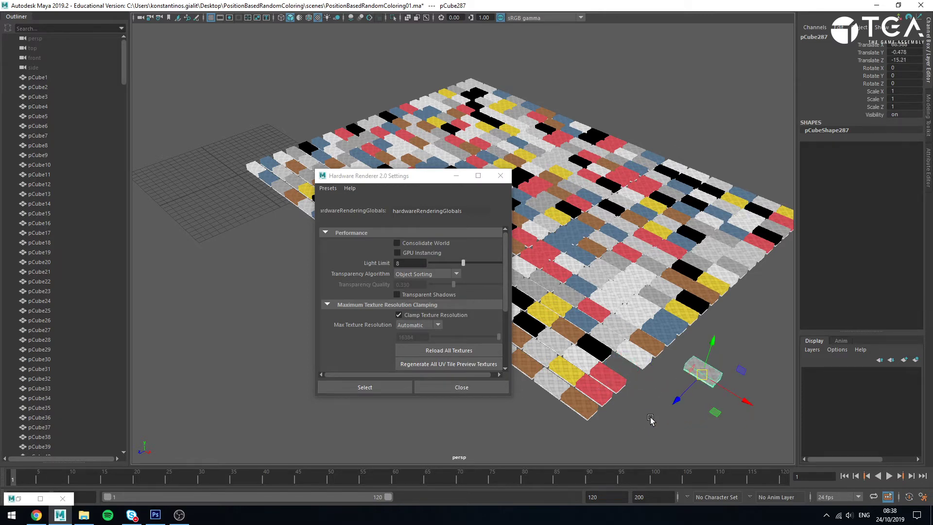
pyautogui.keyDown('alt'); pyautogui.moveTo(651, 419); pyautogui.dragTo(618, 402, button='middle'); pyautogui.keyUp('alt')
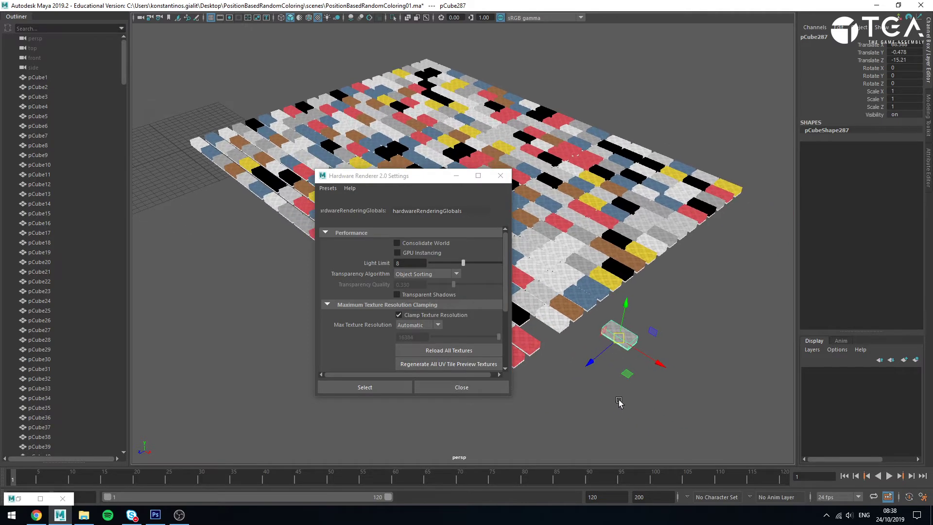
pyautogui.click(687, 368)
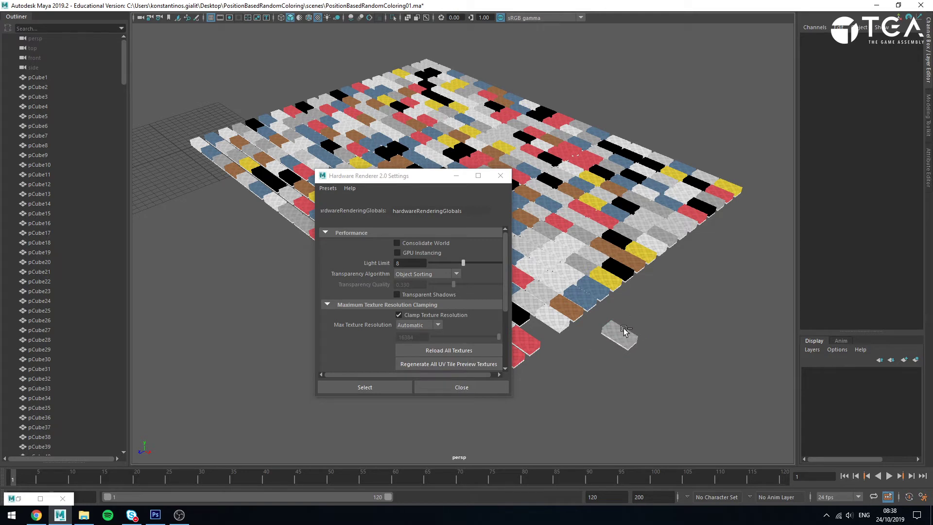
pyautogui.hotkey('ctrl', 'z')
pyautogui.hotkey('ctrl', 'z')
pyautogui.click(643, 372)
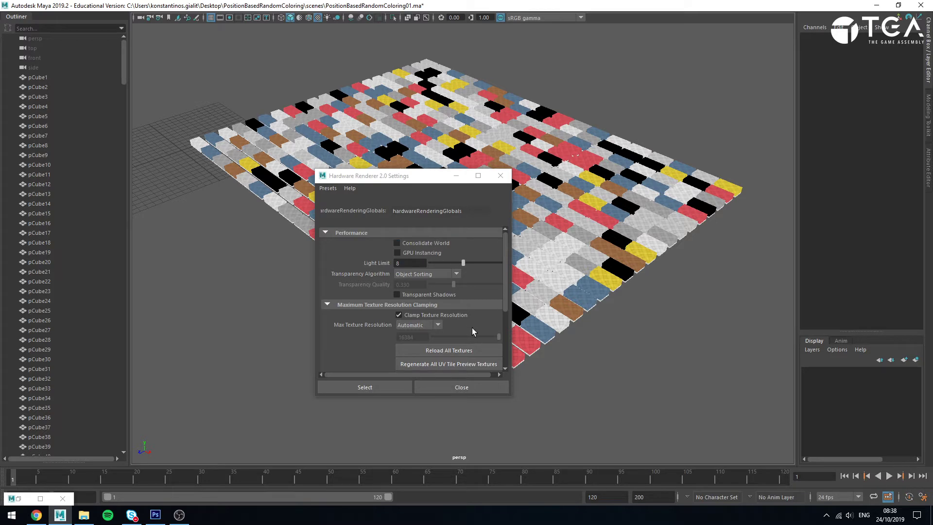
# Delete the extra World and ObjectPosition nodes from the shader graph and follow the remaining network to the VectorConstruct node
pyautogui.click(489, 384)
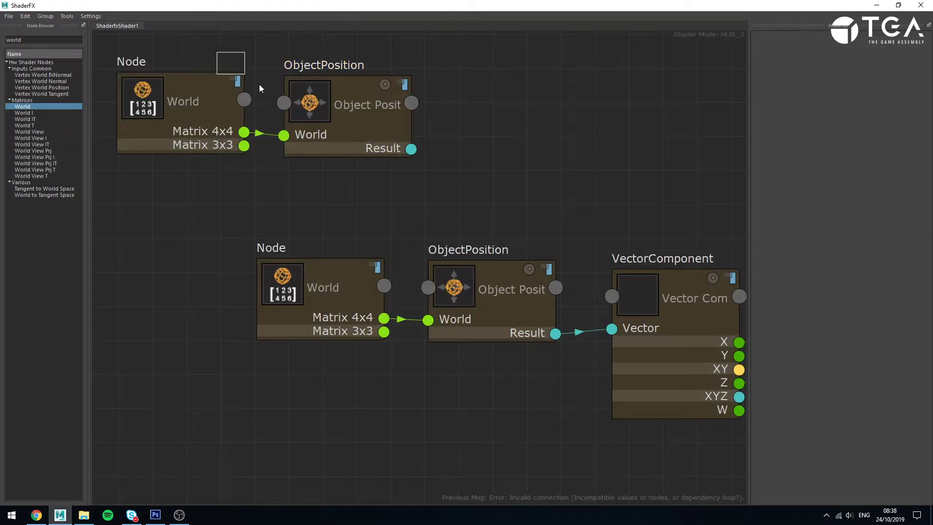
pyautogui.moveTo(259, 84); pyautogui.dragTo(389, 159)
pyautogui.press('Delete')
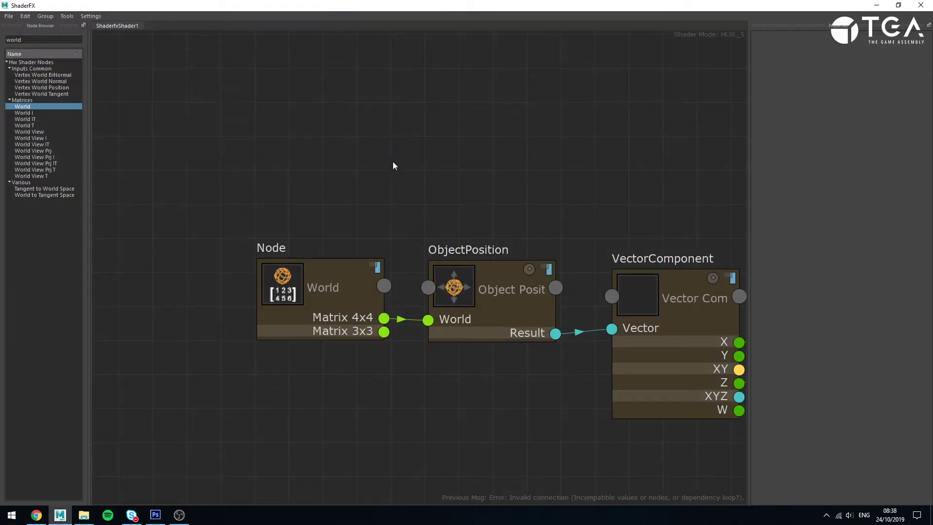
pyautogui.moveTo(578, 263); pyautogui.dragTo(402, 203, button='middle')
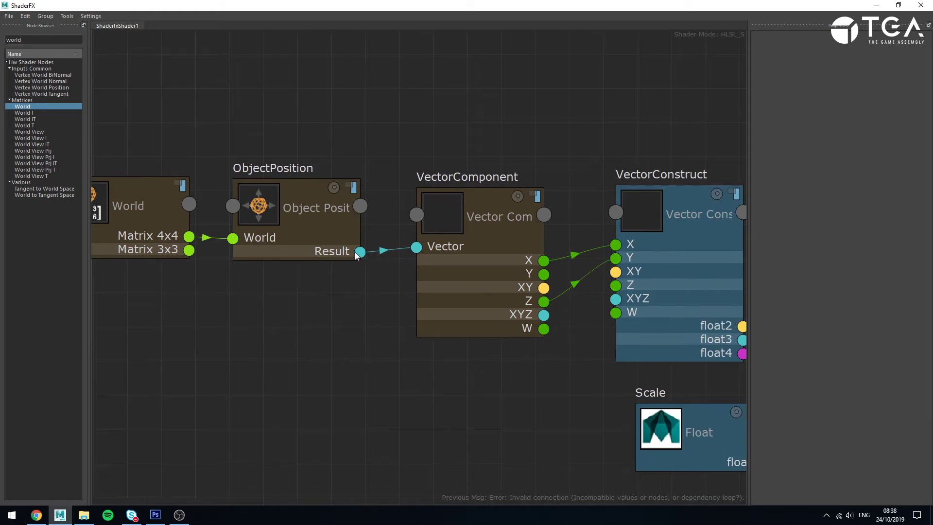
pyautogui.moveTo(566, 228); pyautogui.dragTo(370, 183, button='middle')
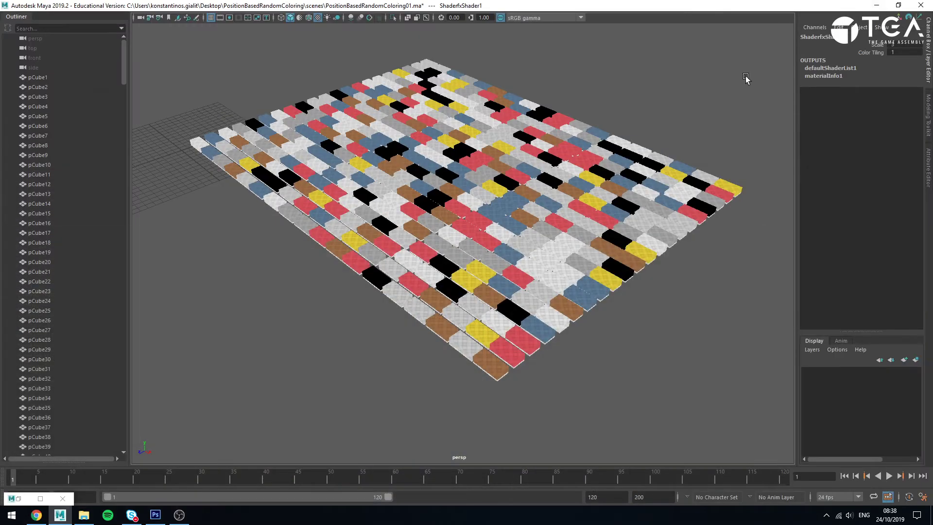
# Test the brown corner brick's coloring by moving it along Z and along X, undoing each move
pyautogui.click(876, 5)
pyautogui.click(488, 371)
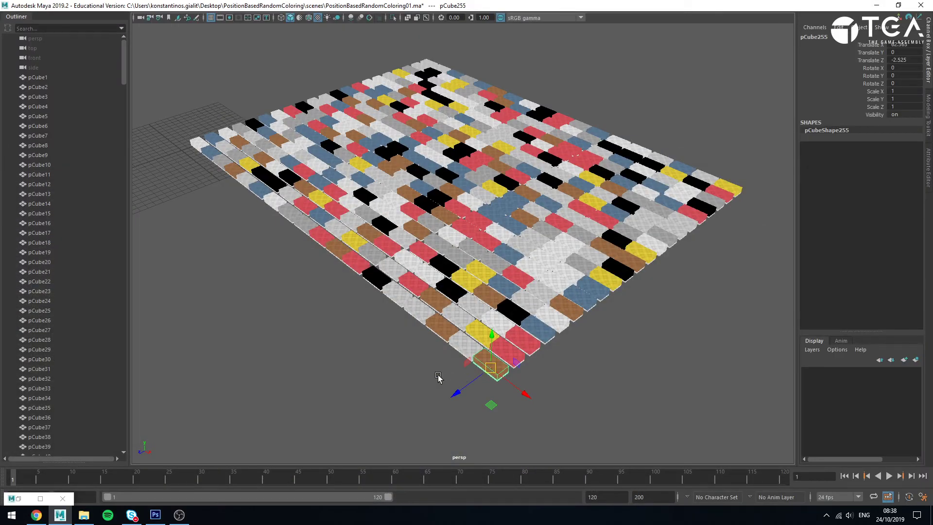
pyautogui.press('f')
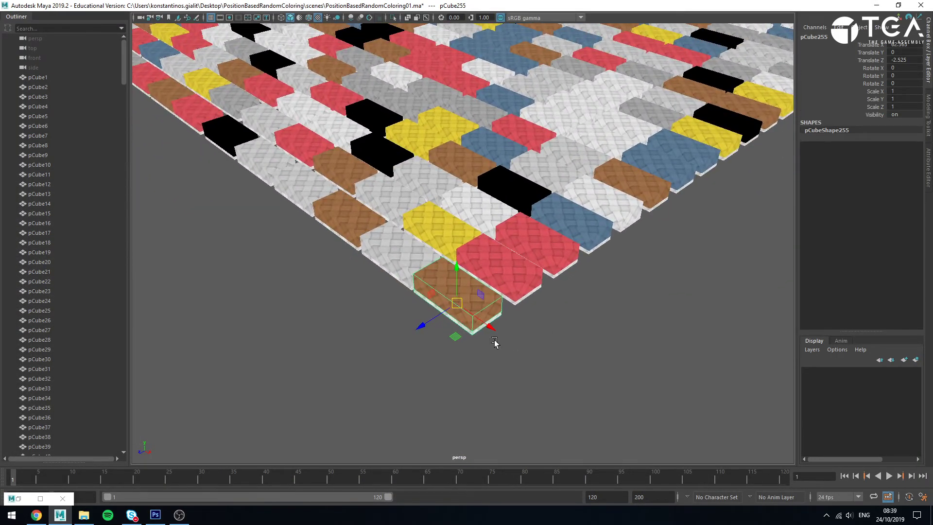
pyautogui.moveTo(425, 327); pyautogui.dragTo(356, 370)
pyautogui.hotkey('ctrl', 'z')
pyautogui.moveTo(490, 326); pyautogui.dragTo(562, 383)
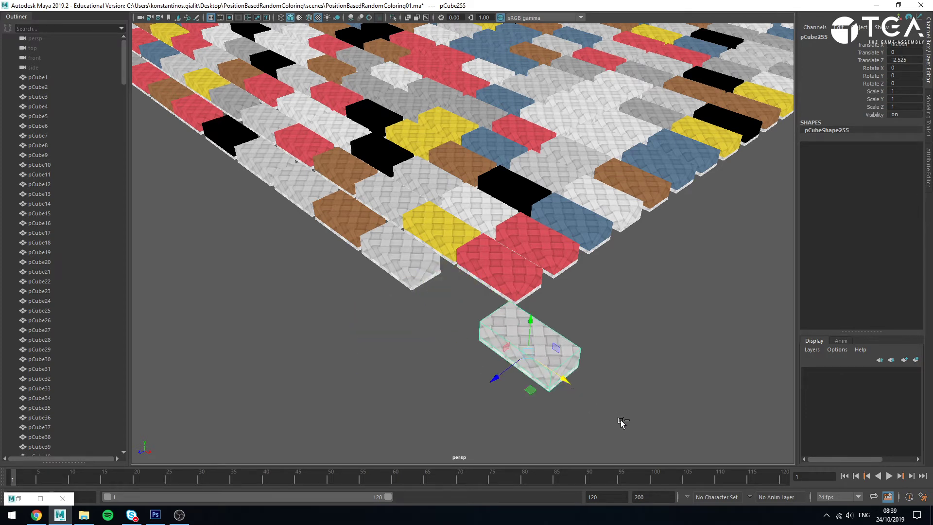
pyautogui.hotkey('ctrl', 'z')
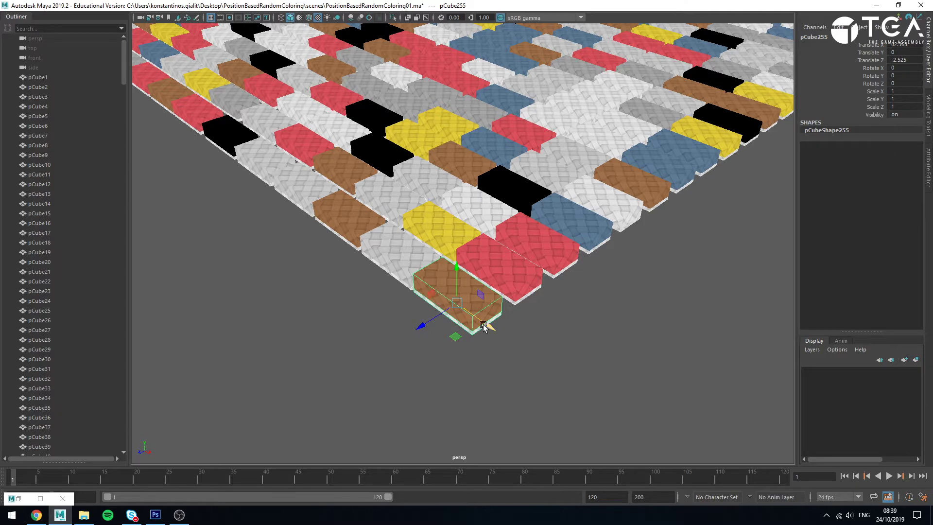
# Examine the shader network from VectorConstruct and Scale through the Multiply and Floor nodes to the noise CustomCode node
pyautogui.click(39, 498)
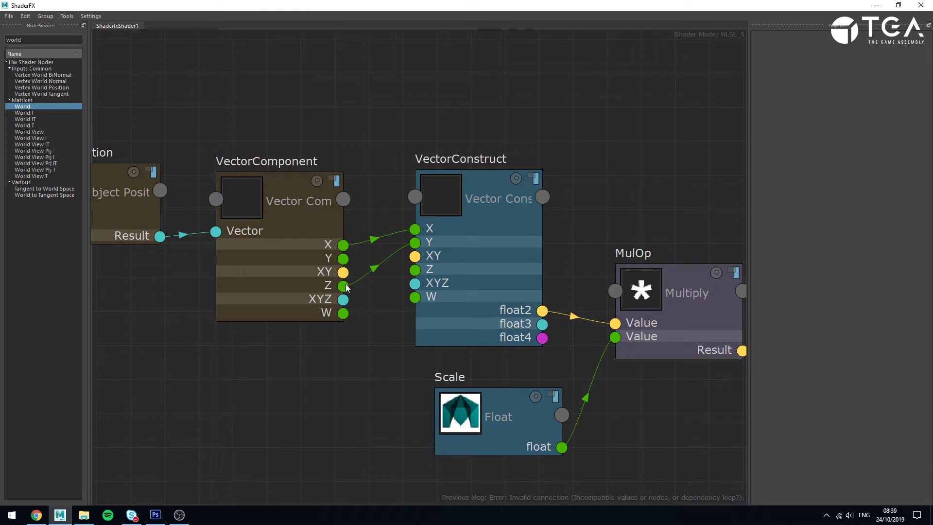
pyautogui.moveTo(594, 426); pyautogui.dragTo(378, 351, button='middle')
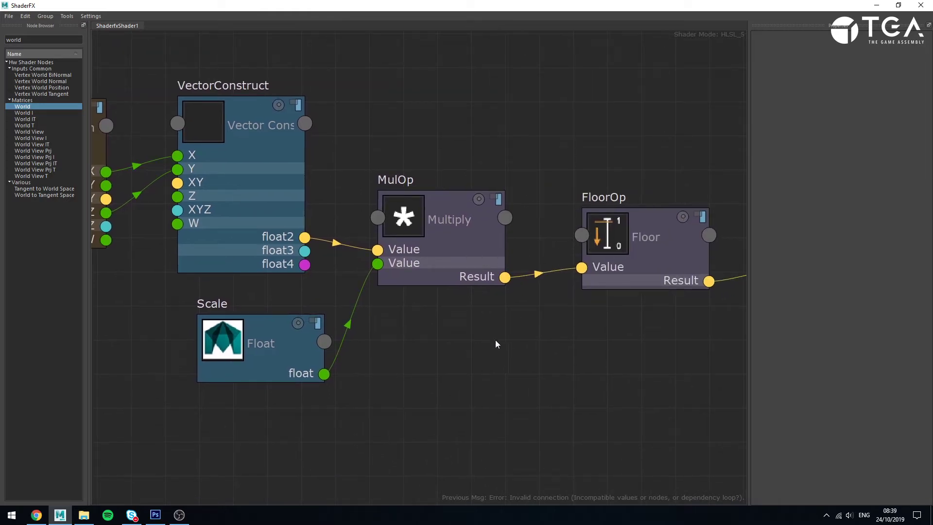
pyautogui.keyDown('alt'); pyautogui.moveTo(531, 366); pyautogui.dragTo(438, 316, button='right'); pyautogui.keyUp('alt')
pyautogui.keyDown('alt'); pyautogui.moveTo(439, 316); pyautogui.dragTo(389, 343, button='middle'); pyautogui.keyUp('alt')
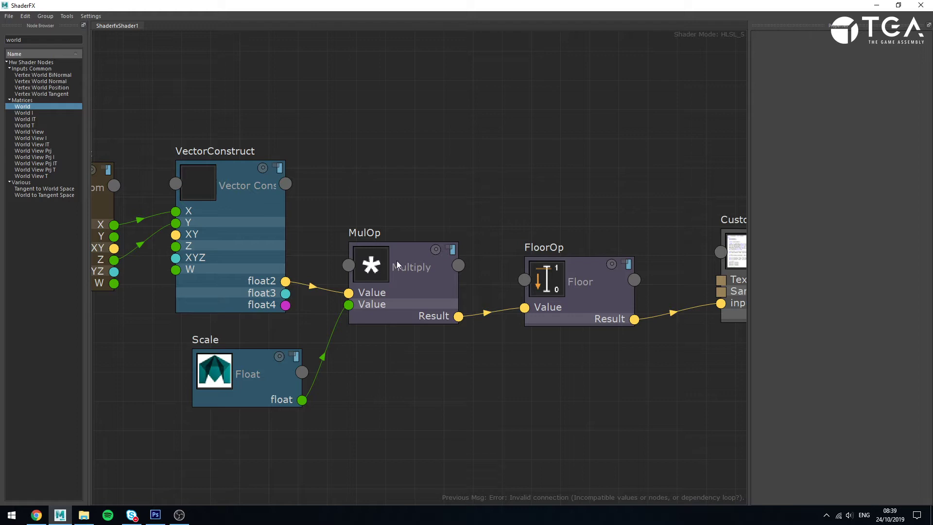
pyautogui.click(246, 395)
pyautogui.click(497, 453)
pyautogui.keyDown('alt'); pyautogui.moveTo(628, 422); pyautogui.dragTo(513, 449, button='middle'); pyautogui.keyUp('alt')
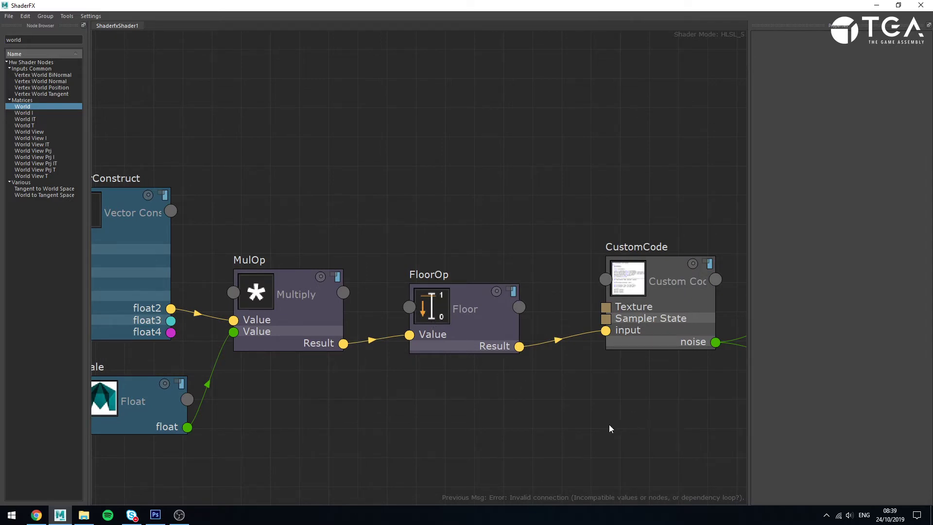
pyautogui.keyDown('alt'); pyautogui.moveTo(608, 424); pyautogui.dragTo(408, 430, button='middle'); pyautogui.keyUp('alt')
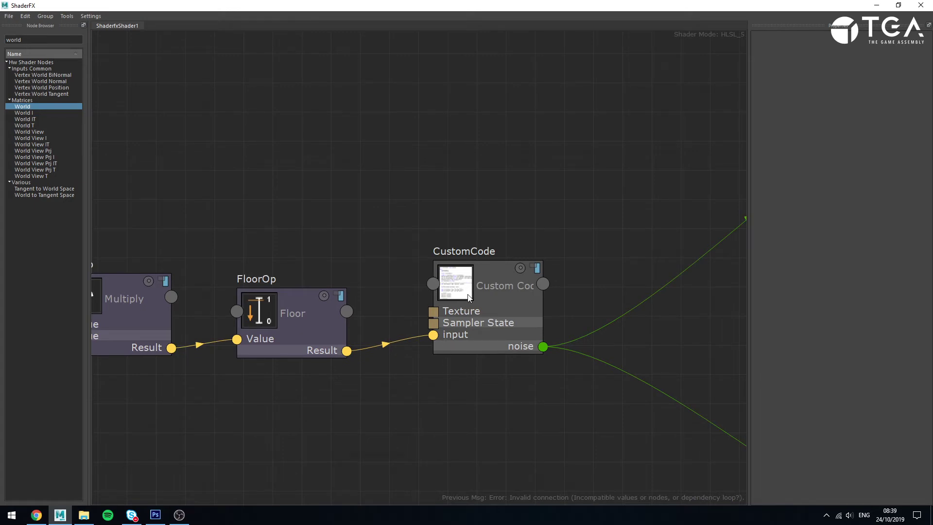
# Search the node browser for "custom" and add a Custom Code node above the existing CustomCode node
pyautogui.doubleClick(15, 39)
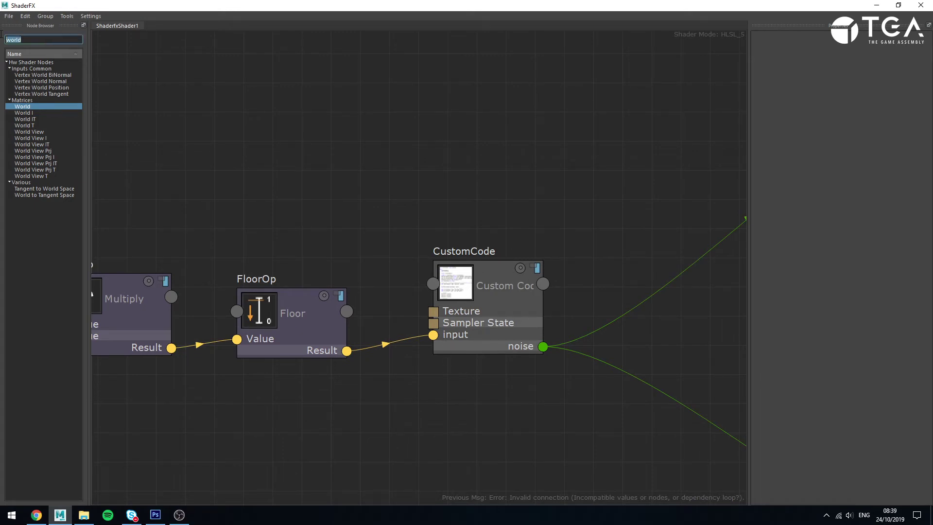
pyautogui.write('custom')
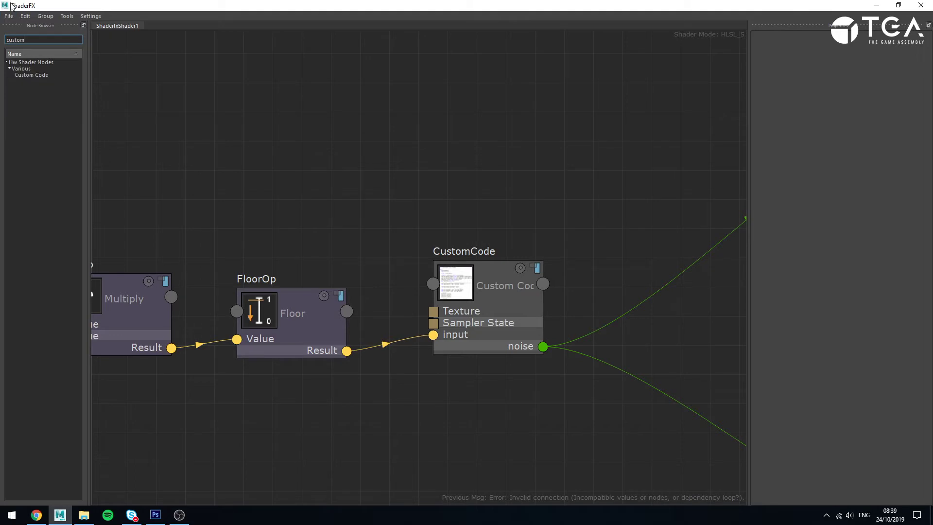
pyautogui.moveTo(32, 75); pyautogui.dragTo(369, 161)
pyautogui.moveTo(429, 183); pyautogui.dragTo(384, 162)
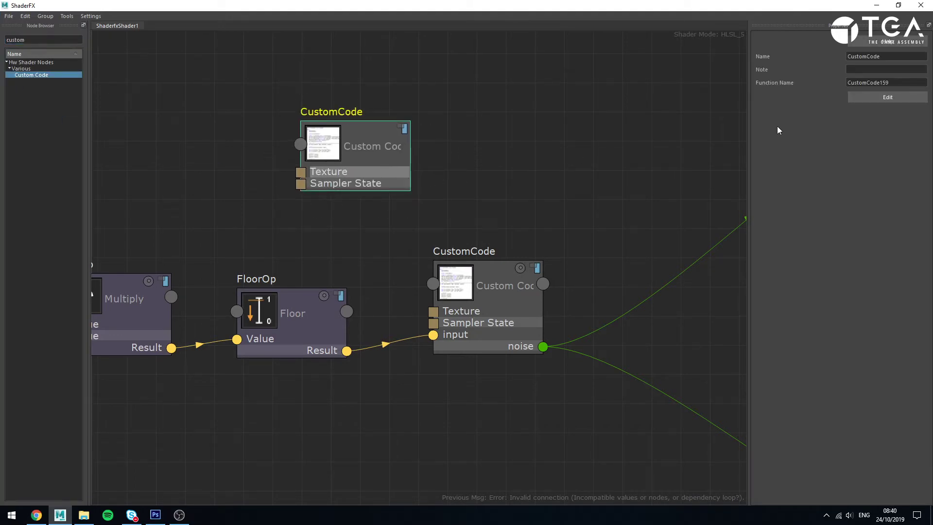
# Open the new CustomCode node's code editor, enlarge it to show the full code and place it below the node
pyautogui.click(888, 97)
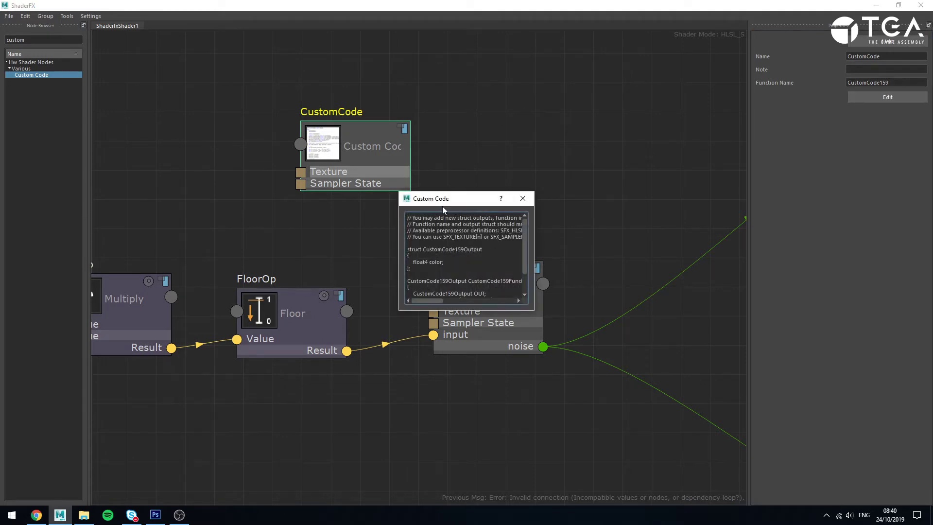
pyautogui.moveTo(531, 311); pyautogui.dragTo(735, 439)
pyautogui.moveTo(572, 202); pyautogui.dragTo(391, 120)
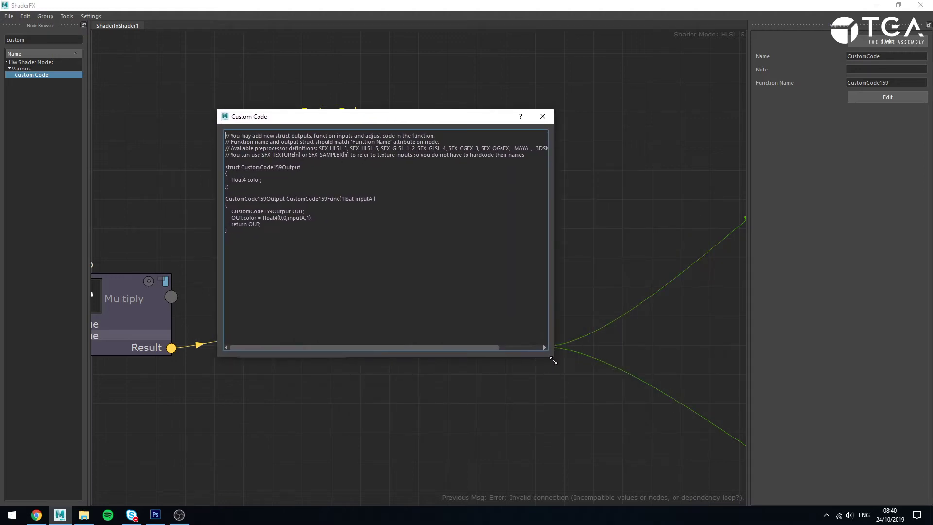
pyautogui.moveTo(554, 357); pyautogui.dragTo(632, 400)
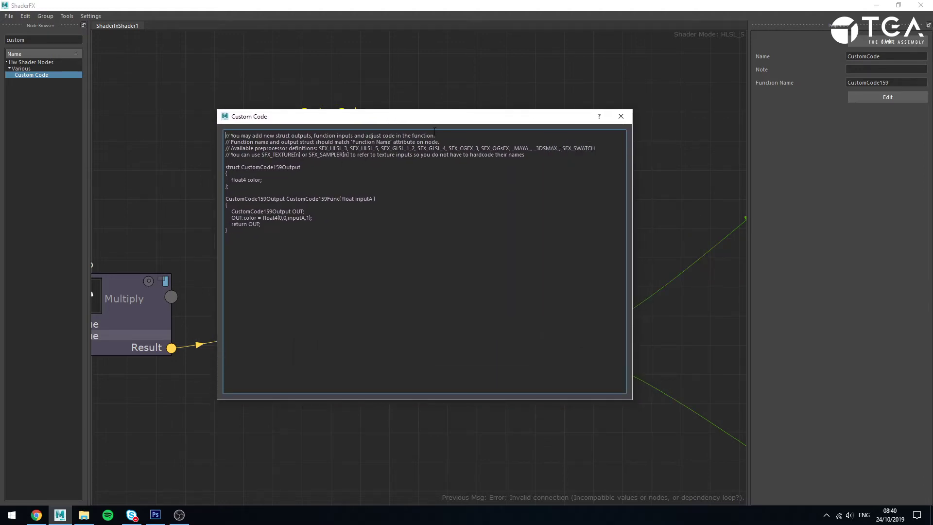
pyautogui.moveTo(435, 118); pyautogui.dragTo(418, 206)
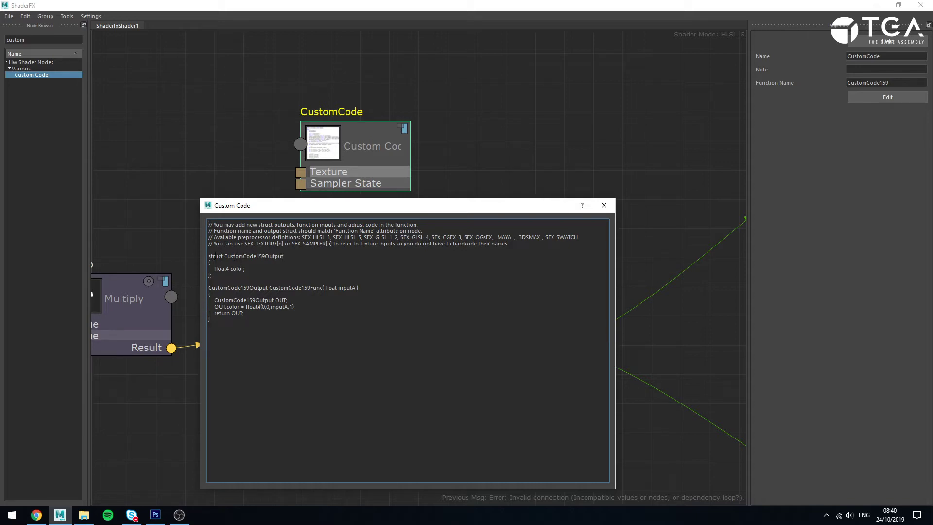
# Examine the default custom code's output struct name, OUT declaration, color assignment, return statement and float inputA parameter
pyautogui.moveTo(224, 256); pyautogui.dragTo(285, 256)
pyautogui.moveTo(215, 300); pyautogui.dragTo(288, 301)
pyautogui.moveTo(246, 307); pyautogui.dragTo(294, 306)
pyautogui.moveTo(215, 313); pyautogui.dragTo(244, 314)
pyautogui.click(343, 309)
pyautogui.moveTo(325, 288); pyautogui.dragTo(356, 287)
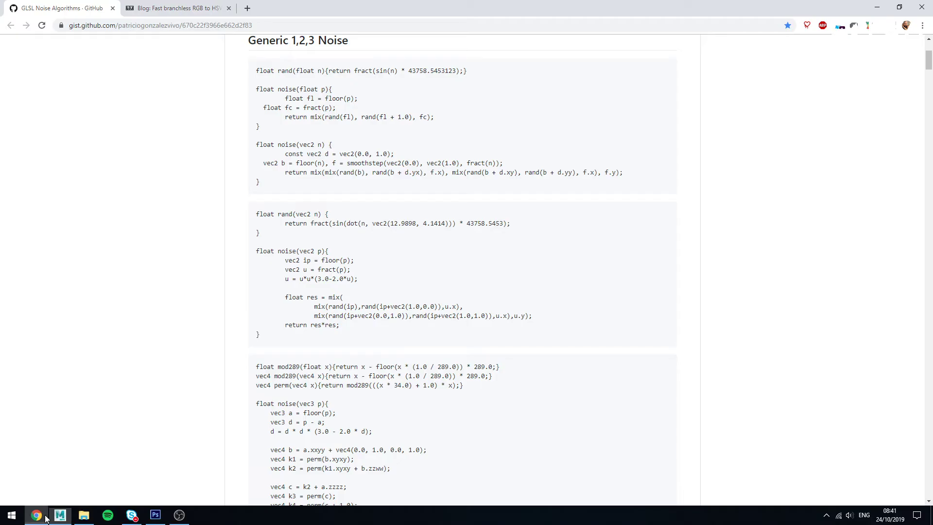
# Switch to Chrome and view the RGB to HSV conversion article and the GLSL Noise Algorithms gist's Generic 1,2,3 Noise code
pyautogui.click(45, 515)
pyautogui.click(181, 8)
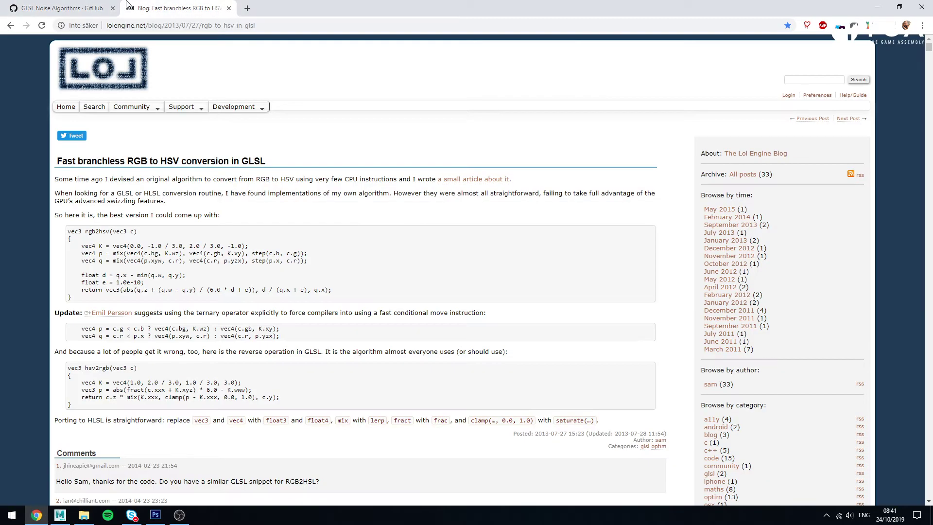
pyautogui.click(90, 4)
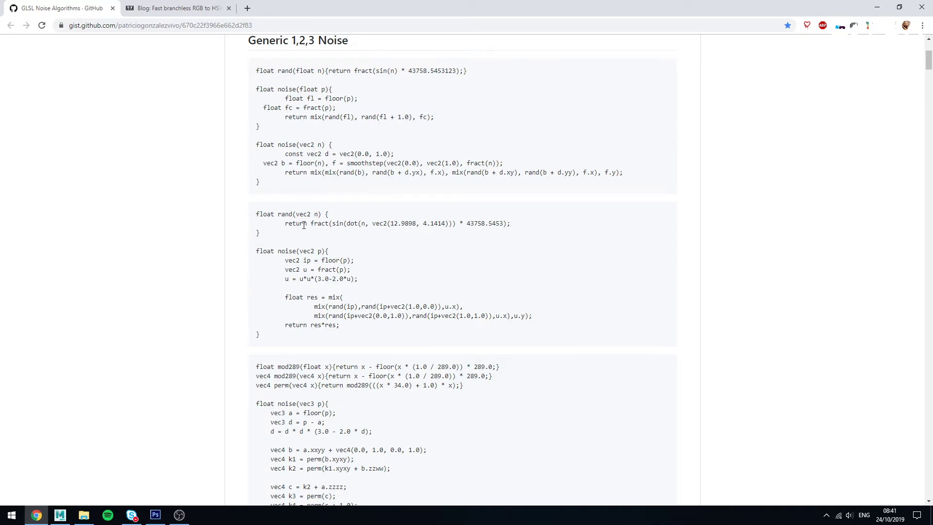
# Examine the gist's rand(vec2 n) function and the page header showing the author and file
pyautogui.moveTo(256, 214); pyautogui.dragTo(275, 238)
pyautogui.scroll(4, 273, 240)
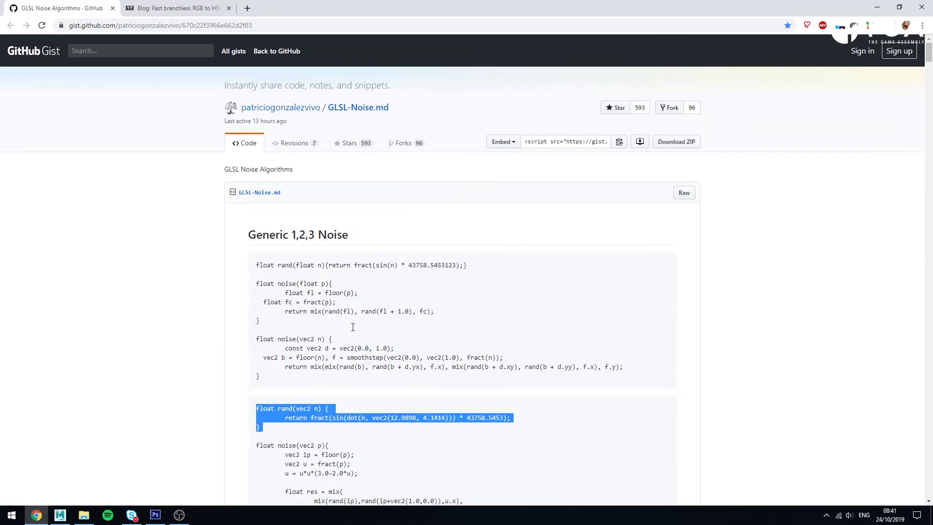
pyautogui.moveTo(261, 110)
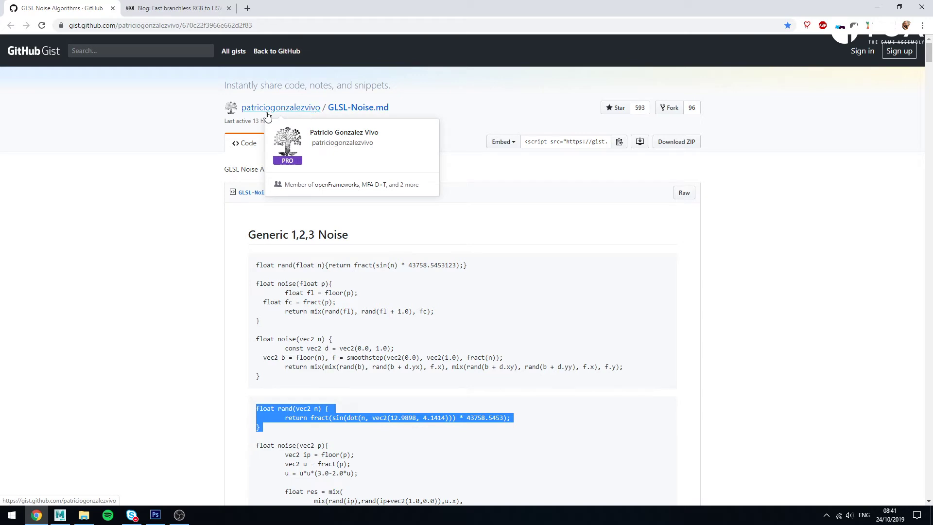
pyautogui.scroll(-2, 534, 403)
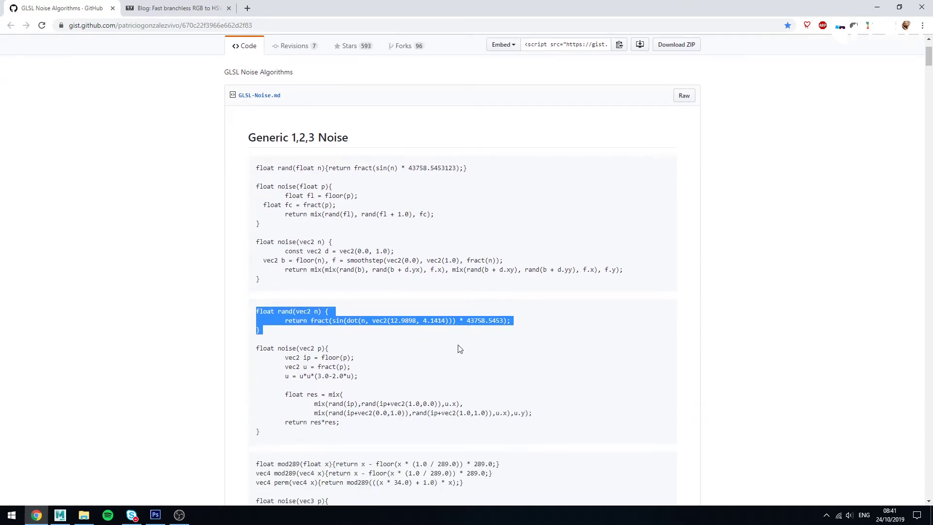
pyautogui.scroll(2, 443, 292)
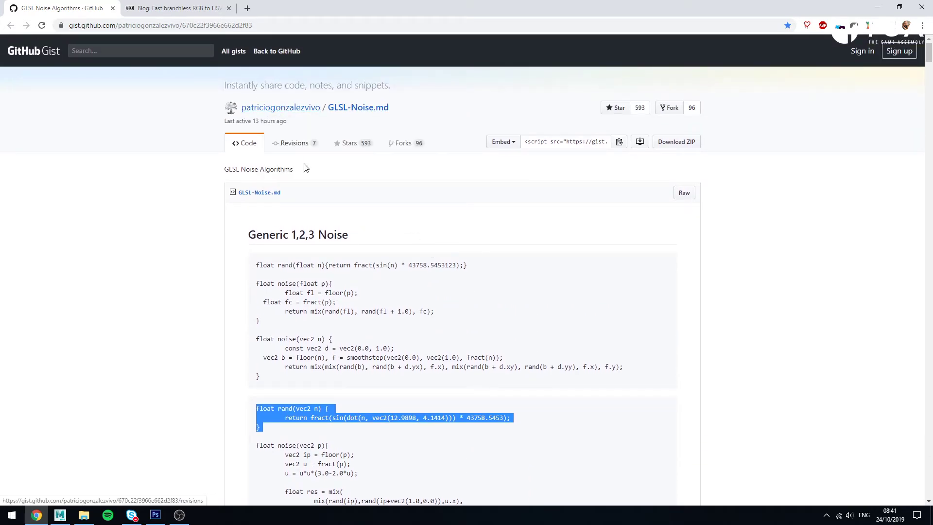
pyautogui.scroll(-3, 310, 389)
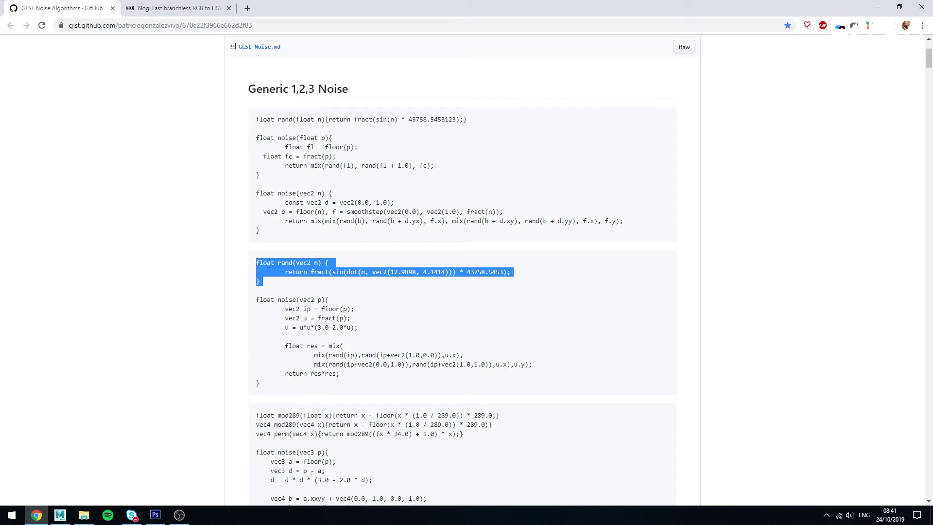
# Examine the vec2 n parameter and the sin, dot and fract operations in the gist's rand function
pyautogui.click(443, 305)
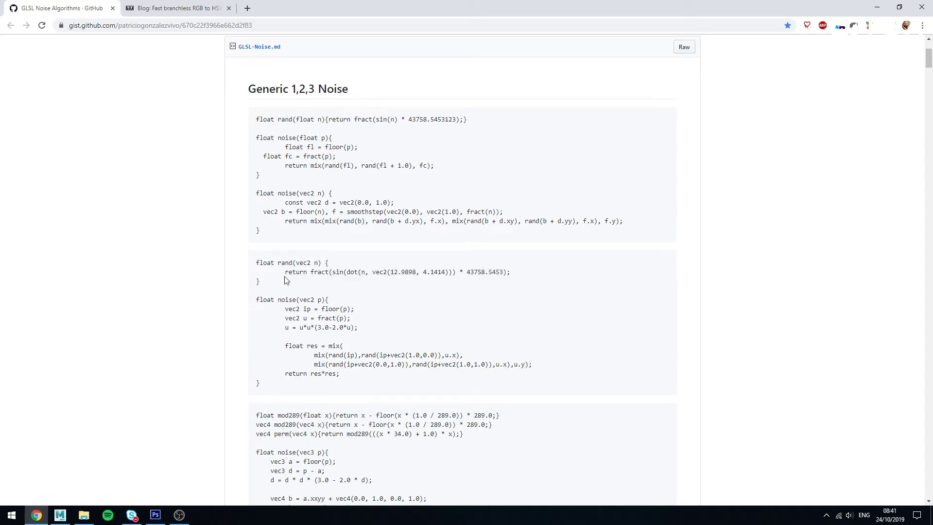
pyautogui.doubleClick(302, 262)
pyautogui.click(315, 290)
pyautogui.moveTo(295, 263); pyautogui.dragTo(313, 262)
pyautogui.click(310, 263)
pyautogui.moveTo(296, 262); pyautogui.dragTo(319, 260)
pyautogui.moveTo(361, 271); pyautogui.dragTo(365, 272)
pyautogui.doubleClick(350, 273)
pyautogui.click(295, 272)
# Copy the rand(vec2 n) function from the gist and paste it below the existing code in ShaderFX's Custom Code editor
pyautogui.moveTo(256, 262); pyautogui.dragTo(286, 290)
pyautogui.hotkey('ctrl', 'c')
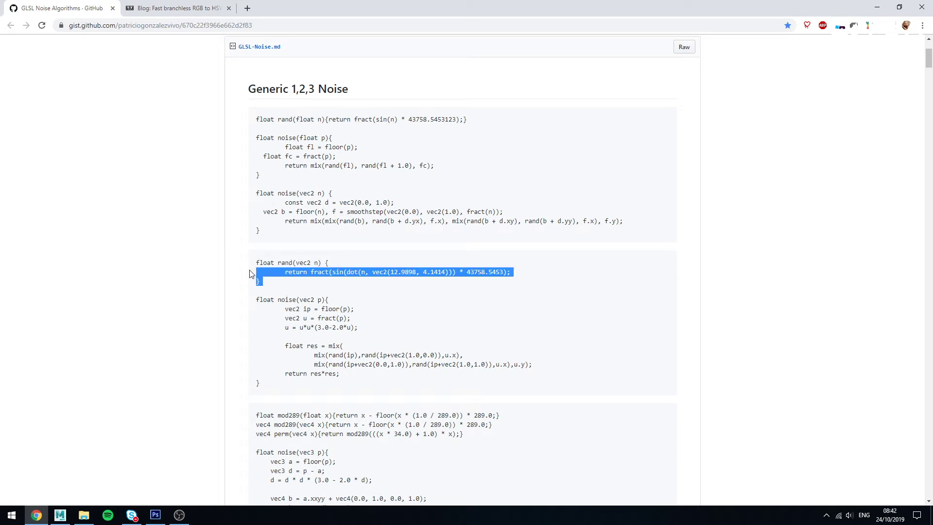
pyautogui.click(60, 515)
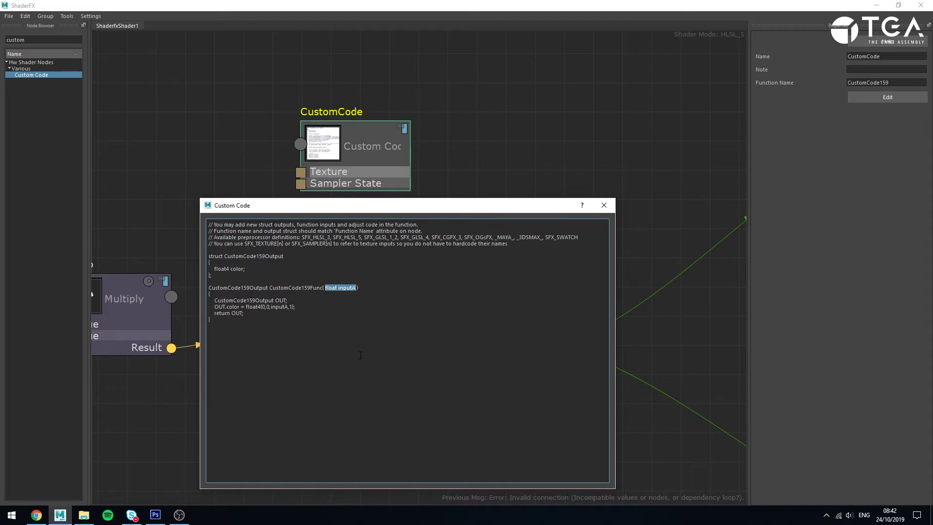
pyautogui.click(36, 514)
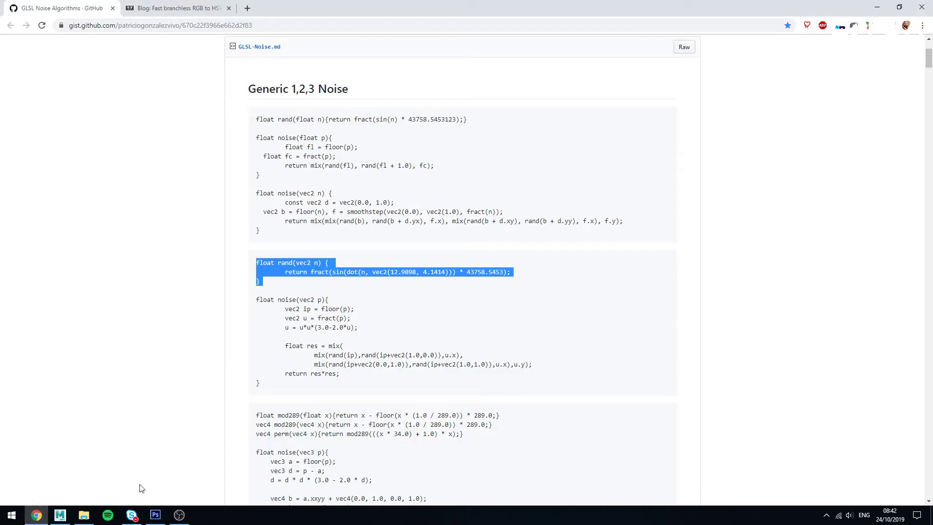
pyautogui.click(64, 517)
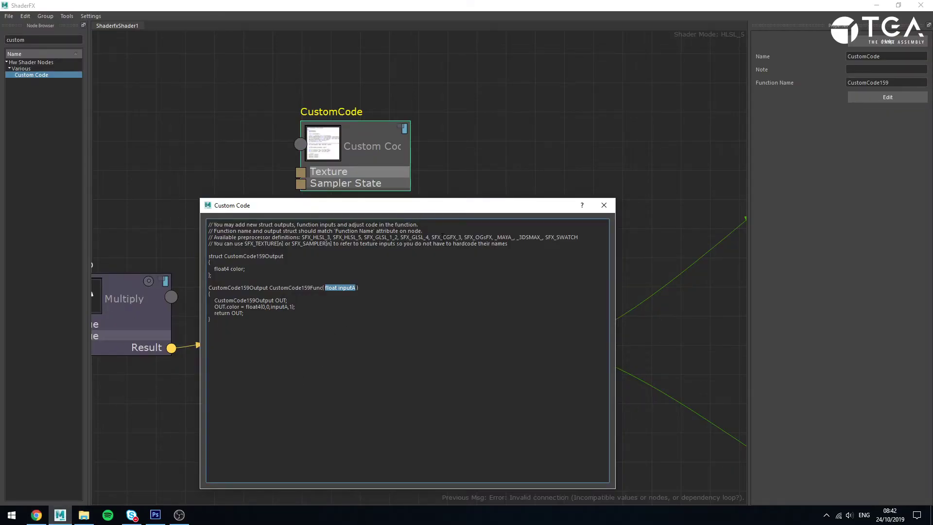
pyautogui.click(284, 346)
pyautogui.hotkey('ctrl', 'v')
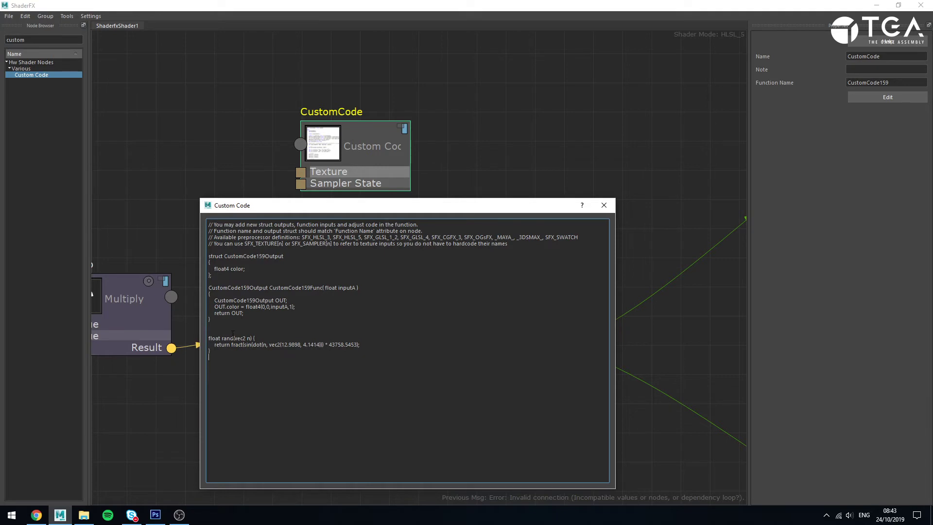
# Change the struct output from float4 color to float noise and rename OUT.color to OUT.noise
pyautogui.tripleClick(215, 336)
pyautogui.click(236, 374)
pyautogui.press('BackSpace')
pyautogui.hotkey('shift', 'Right')
pyautogui.hotkey('shift', 'Right')
pyautogui.hotkey('shift', 'Right')
pyautogui.hotkey('shift', 'Right')
pyautogui.hotkey('shift', 'Right')
pyautogui.hotkey('shift', 'Right')
pyautogui.write('noise;')
pyautogui.moveTo(227, 307)
pyautogui.mouseDown()
pyautogui.moveTo(297, 307)
pyautogui.moveTo(240, 307)
pyautogui.mouseUp()
pyautogui.write('noise')
# Replace the value assigned to OUT.noise with the rand function's expression fract(sin(dot(n, vec2(12.9898, 4.1414))) * 43758.5453)
pyautogui.moveTo(246, 307); pyautogui.dragTo(297, 307)
pyautogui.moveTo(232, 344); pyautogui.dragTo(359, 345)
pyautogui.hotkey('ctrl', 'c')
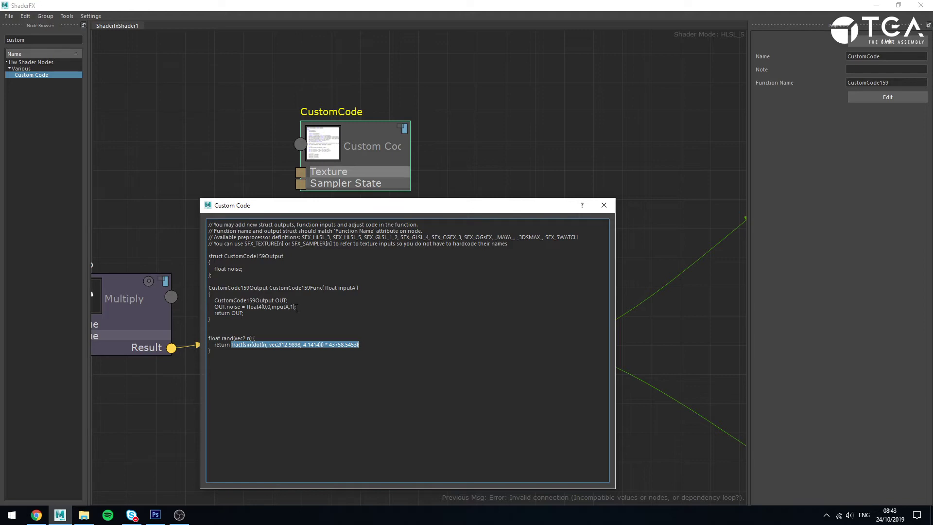
pyautogui.moveTo(296, 306); pyautogui.dragTo(248, 307)
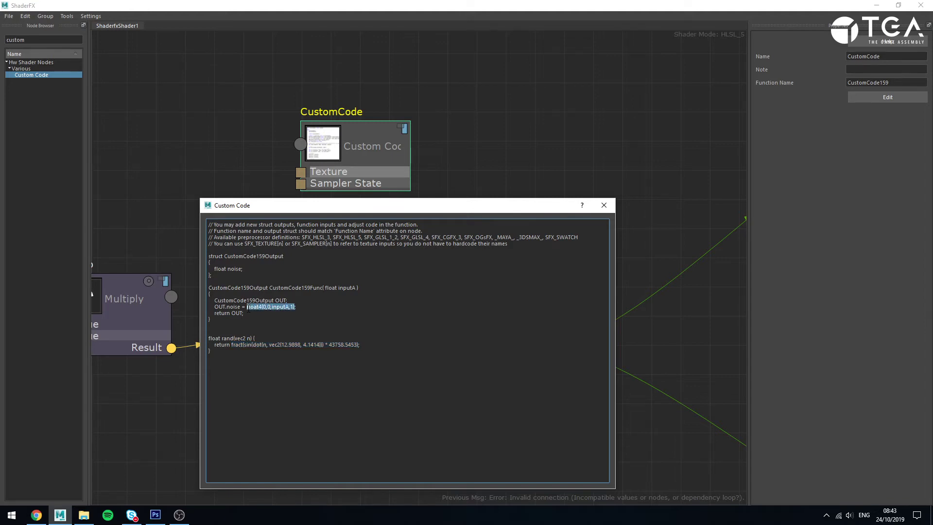
pyautogui.hotkey('ctrl', 'v')
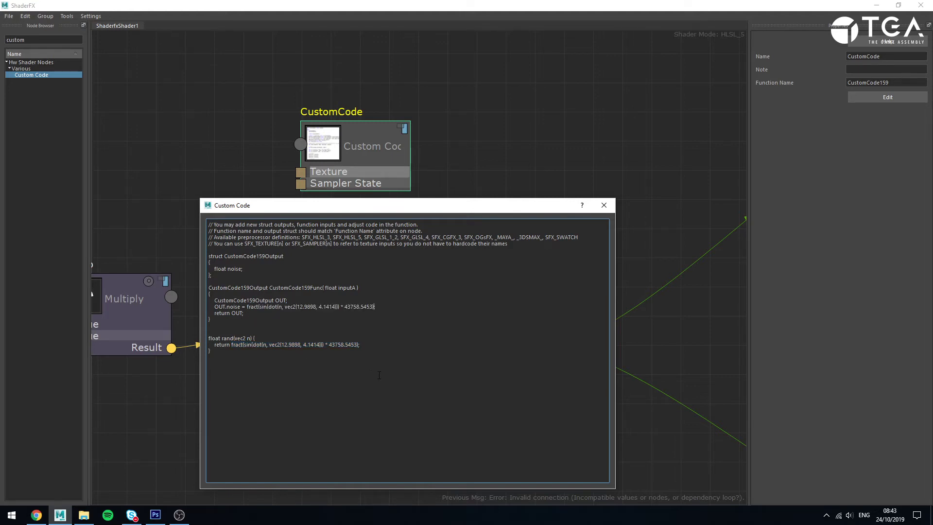
# Change the custom function's input parameter to float2 n
pyautogui.moveTo(235, 339); pyautogui.dragTo(246, 339)
pyautogui.click(243, 337)
pyautogui.doubleClick(280, 307)
pyautogui.doubleClick(343, 288)
pyautogui.write('n')
pyautogui.write('2')
pyautogui.tripleClick(344, 289)
pyautogui.doubleClick(343, 288)
# Delete the pasted rand function from below the main function and close the code editor
pyautogui.moveTo(233, 354); pyautogui.dragTo(197, 326)
pyautogui.press('BackSpace')
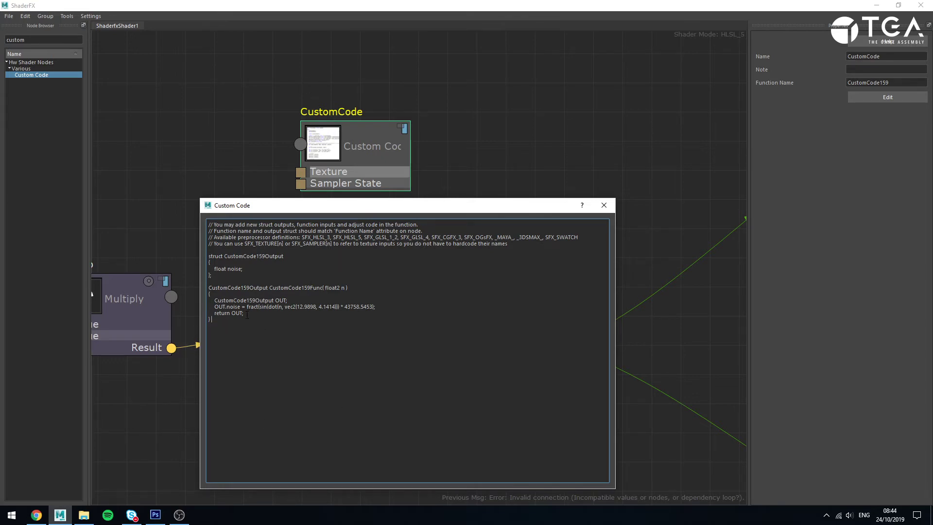
pyautogui.click(605, 207)
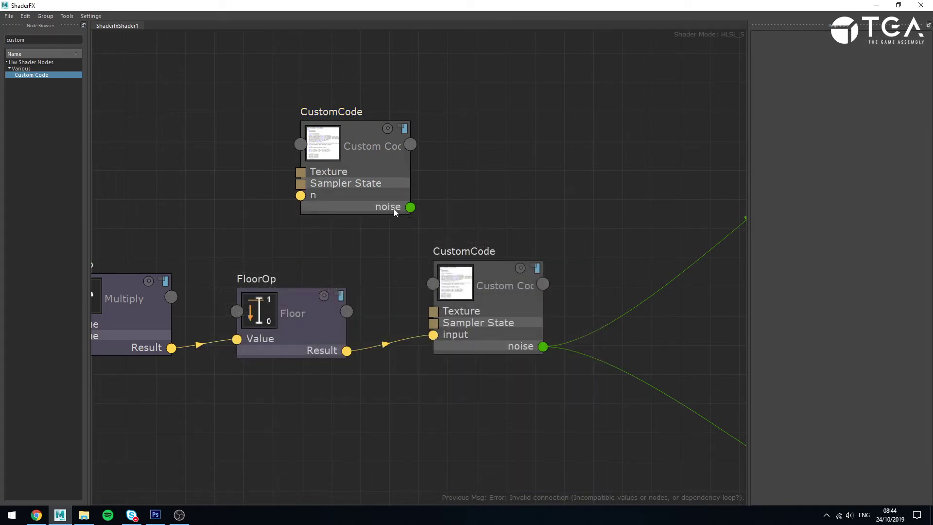
# Move the new CustomCode node further above the existing CustomCode node and compare the two nodes' inputs and outputs
pyautogui.moveTo(370, 201); pyautogui.dragTo(472, 156)
pyautogui.click(397, 185)
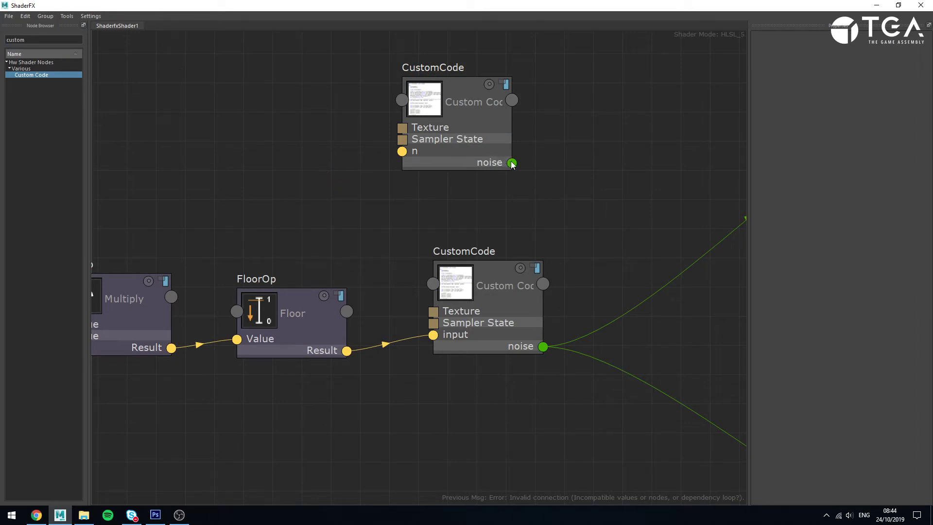
pyautogui.click(506, 295)
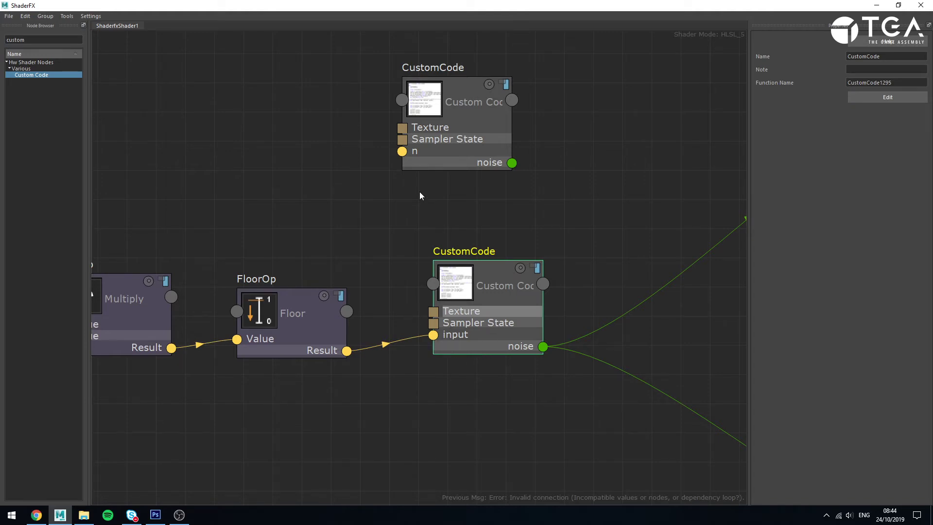
pyautogui.click(536, 238)
pyautogui.click(485, 139)
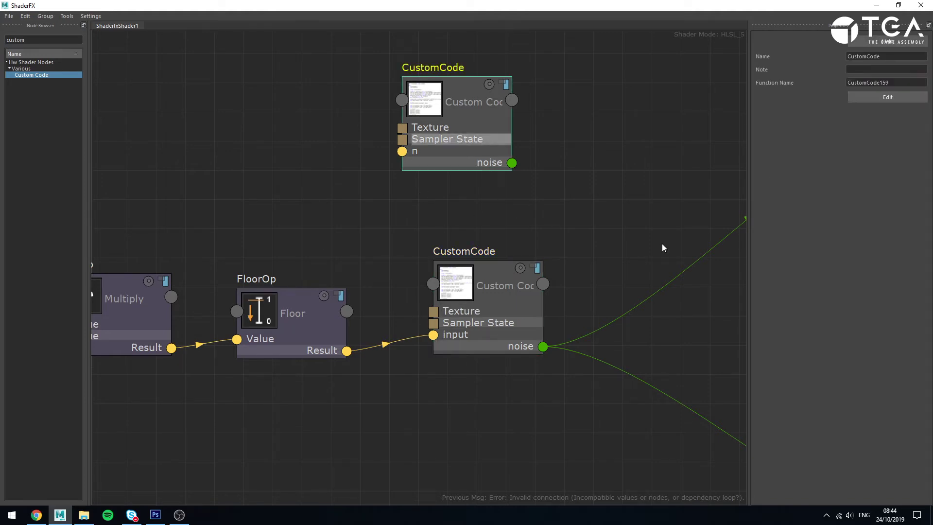
# Review the new CustomCode node's code in an enlarged editor, close it, and delete the node, leaving the existing CustomCode node selected
pyautogui.click(873, 98)
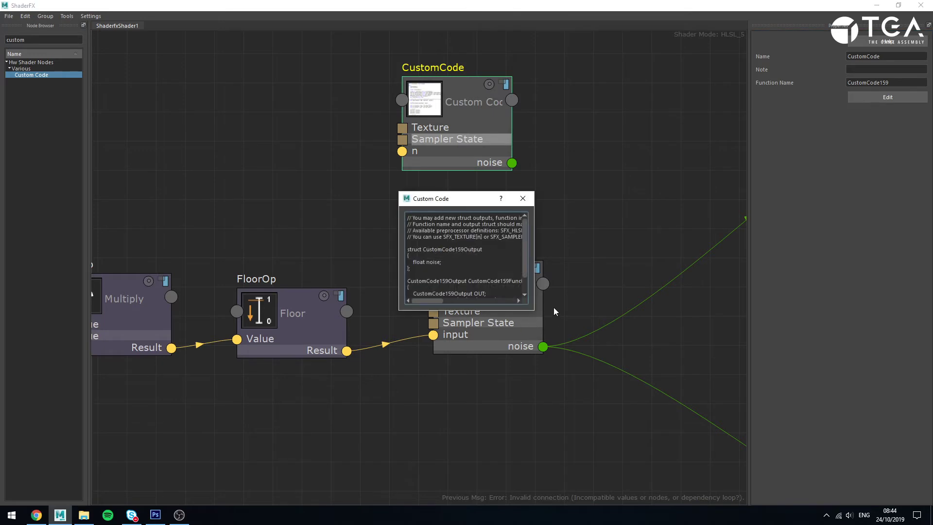
pyautogui.moveTo(534, 310); pyautogui.dragTo(648, 385)
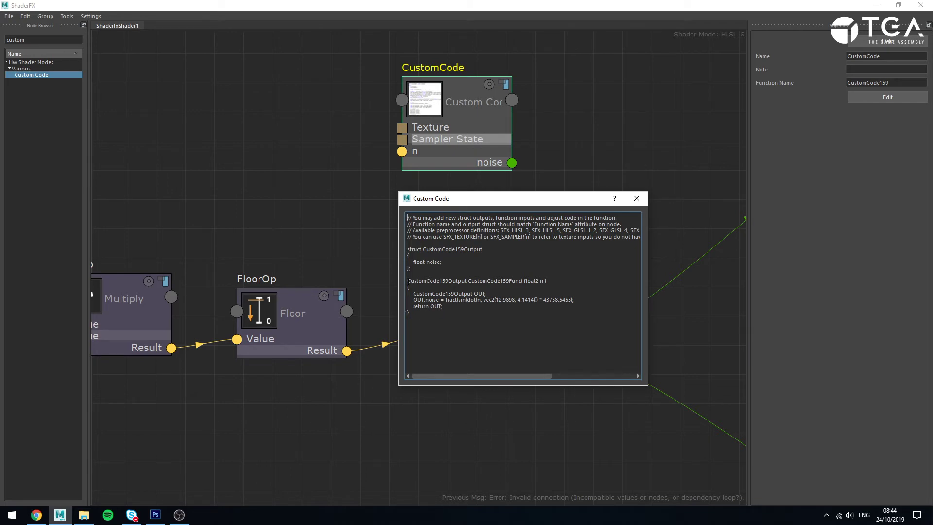
pyautogui.click(637, 198)
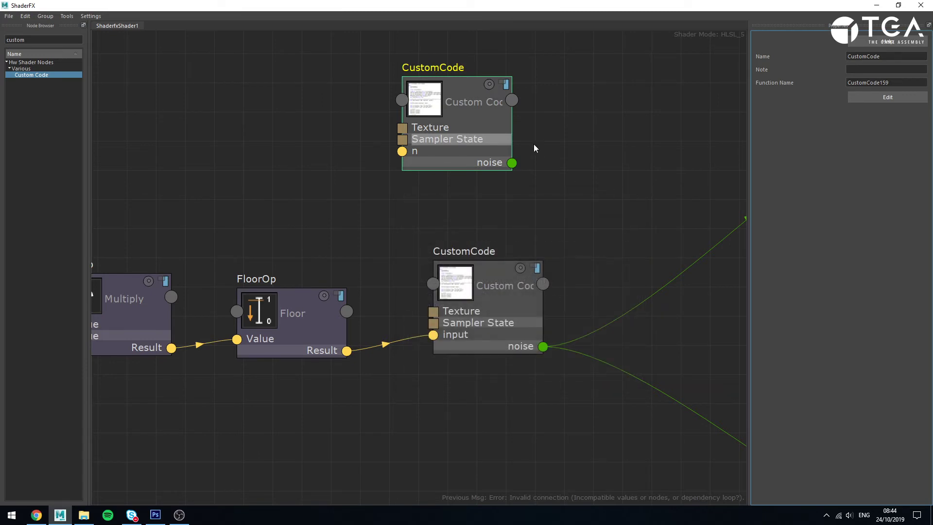
pyautogui.click(509, 320)
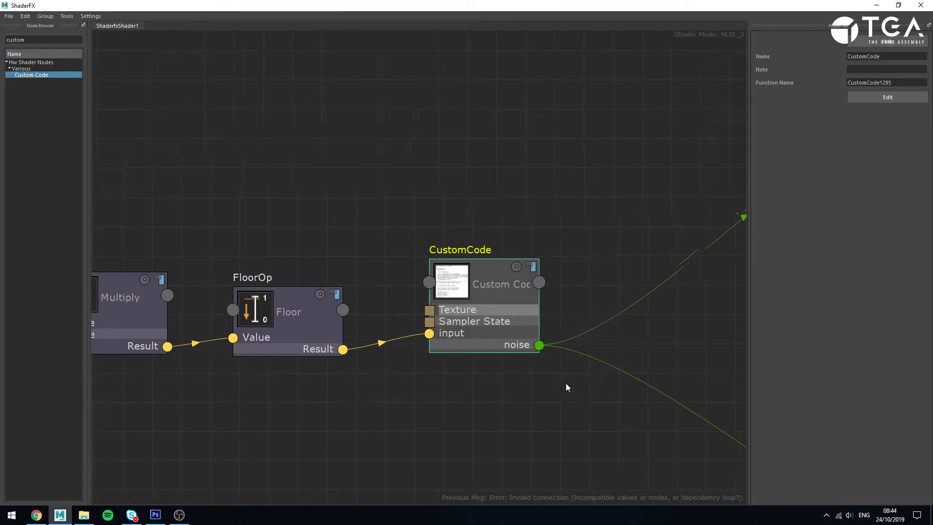
# Trace the existing CustomCode node's noise output through the VectorConstruct, TextureMap and HSV branches to the rest of the graph
pyautogui.scroll(-1, 565, 383)
pyautogui.moveTo(565, 383); pyautogui.dragTo(366, 267, button='middle')
pyautogui.scroll(-3, 496, 215)
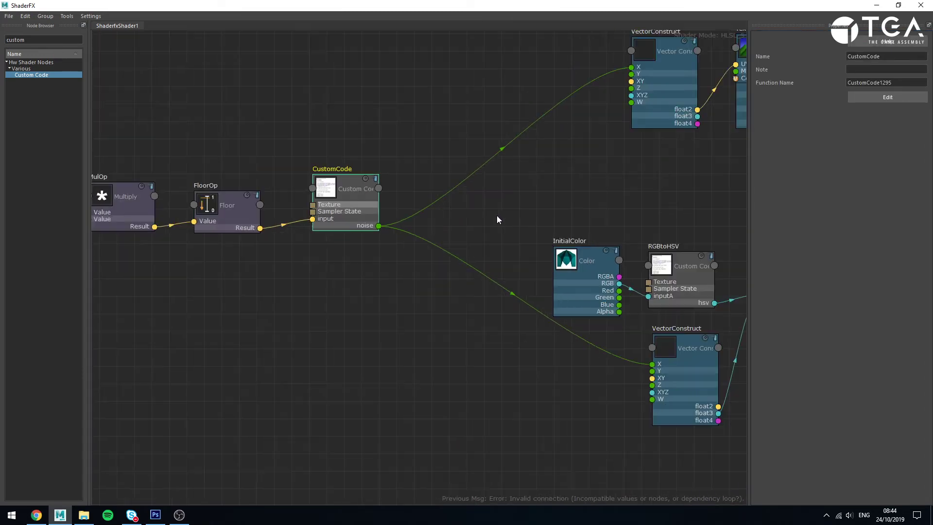
pyautogui.moveTo(567, 205); pyautogui.dragTo(351, 204, button='middle')
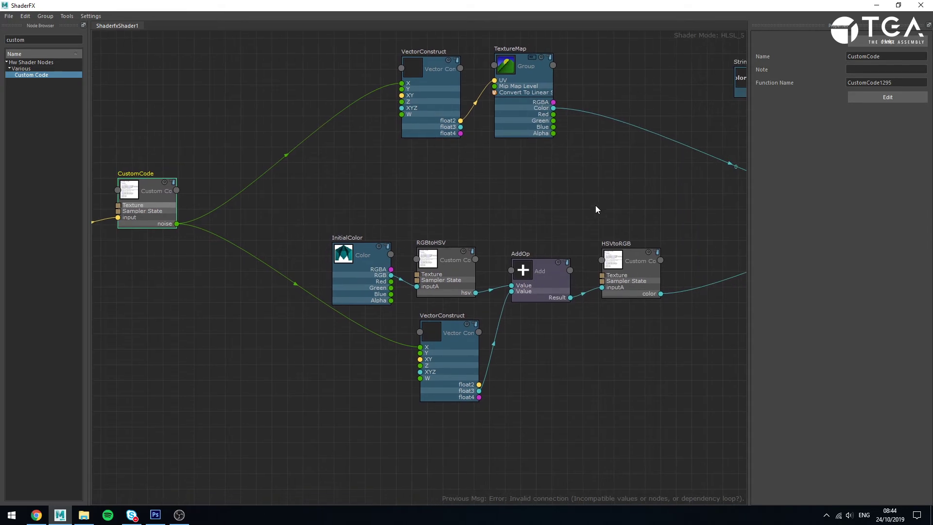
pyautogui.moveTo(596, 209); pyautogui.dragTo(526, 225, button='middle')
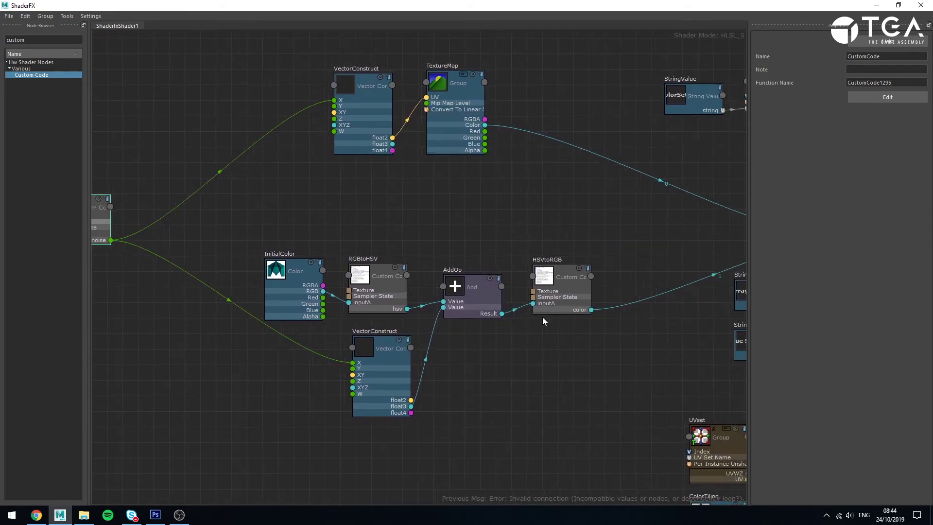
pyautogui.scroll(-3, 542, 317)
pyautogui.moveTo(497, 296); pyautogui.dragTo(377, 263, button='middle')
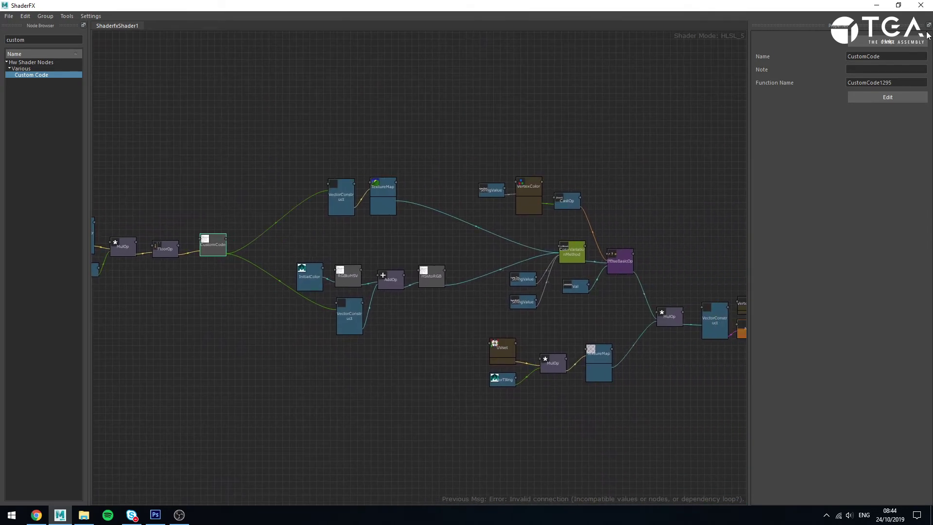
# Inspect the randomly colored tiles in Maya's perspective viewport and return to the ShaderFX graph
pyautogui.click(877, 5)
pyautogui.scroll(-5, 431, 228)
pyautogui.keyDown('alt'); pyautogui.moveTo(430, 227); pyautogui.dragTo(440, 311, button='middle'); pyautogui.keyUp('alt')
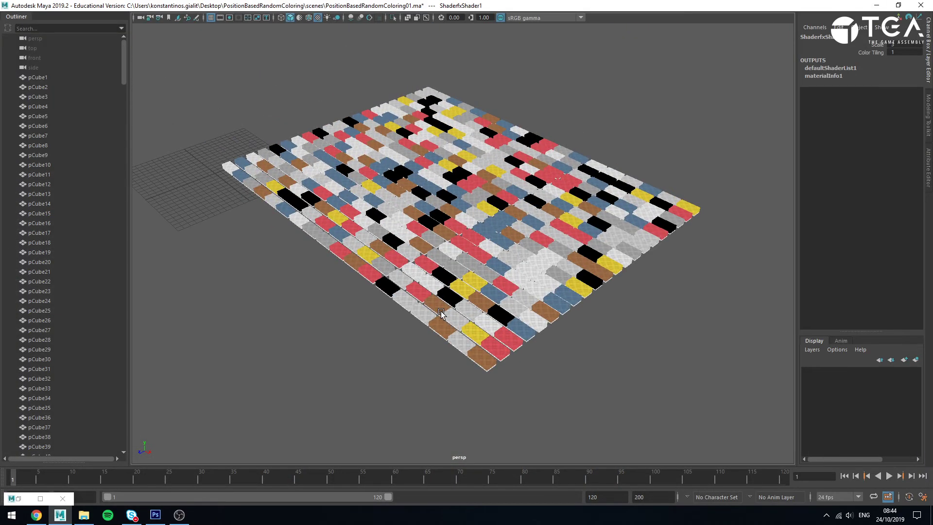
pyautogui.keyDown('alt'); pyautogui.moveTo(302, 230); pyautogui.dragTo(392, 280, button='right'); pyautogui.keyUp('alt')
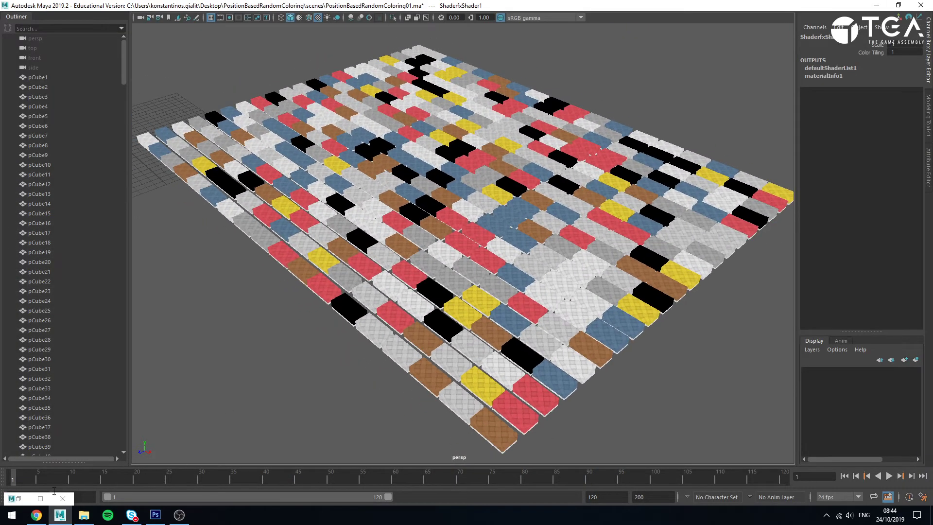
pyautogui.click(42, 498)
# Examine the Y value of the VectorConstruct node fed by the noise and the connected TextureMap node's texture and sampler settings
pyautogui.scroll(4, 384, 322)
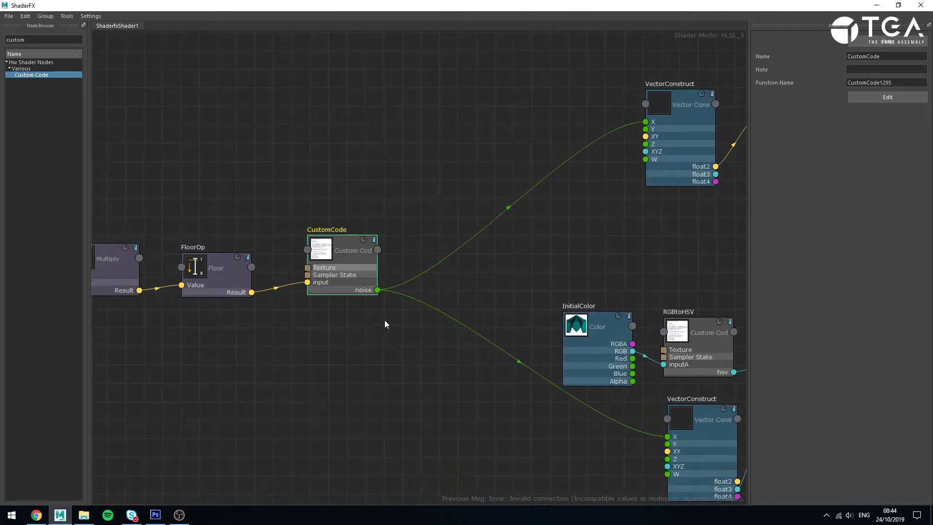
pyautogui.moveTo(678, 241); pyautogui.dragTo(431, 346, button='middle')
pyautogui.scroll(3, 429, 341)
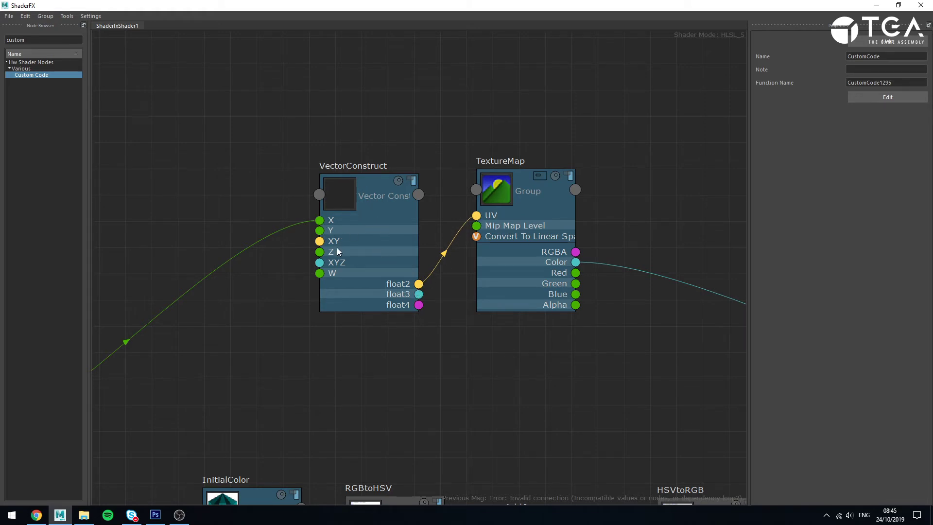
pyautogui.click(357, 232)
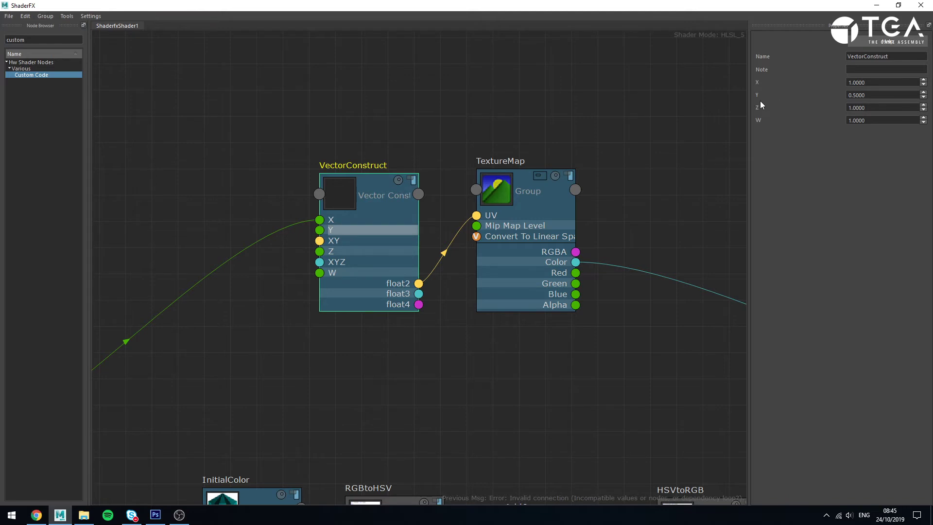
pyautogui.moveTo(878, 95); pyautogui.dragTo(832, 98)
pyautogui.click(865, 94)
pyautogui.click(519, 215)
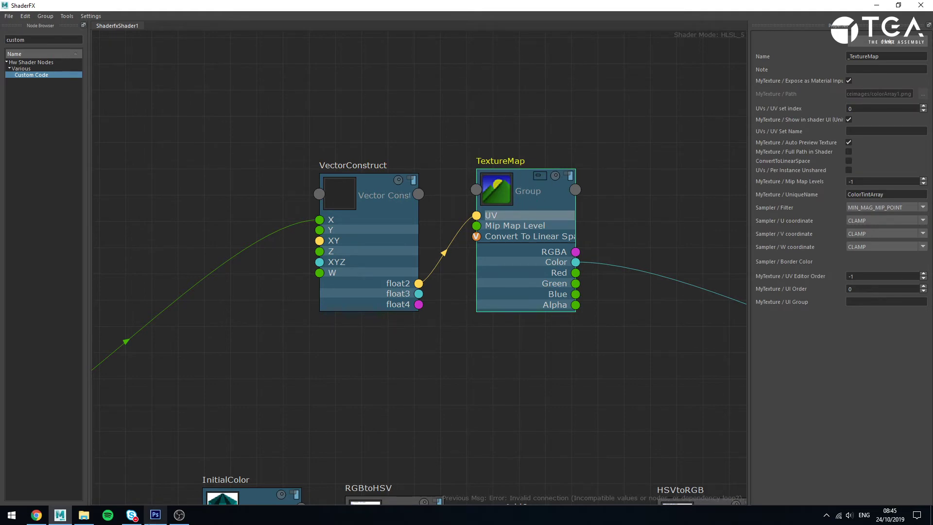
# Switch to Photoshop and view the colorArray1.png color strip at 700% zoom
pyautogui.click(155, 514)
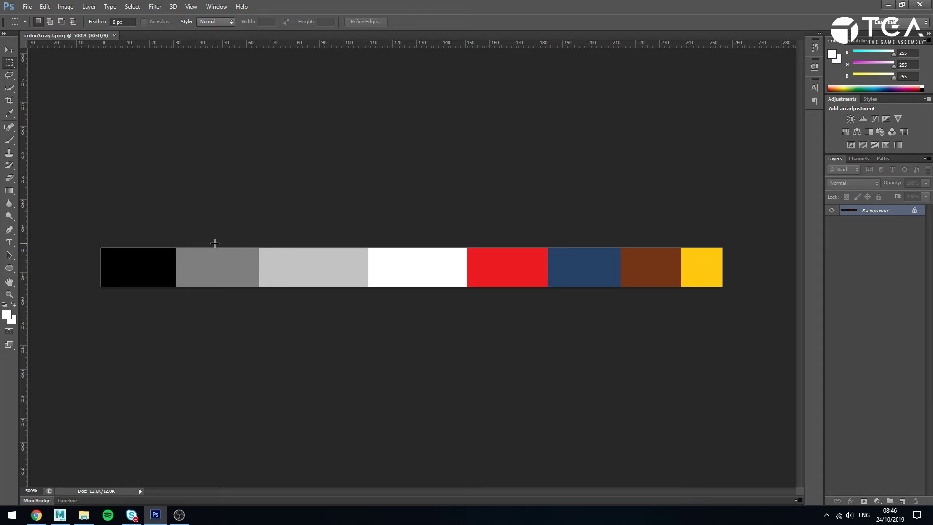
pyautogui.keyDown('ctrl'); pyautogui.click(227, 262); pyautogui.keyUp('ctrl')
pyautogui.keyDown('ctrl'); pyautogui.click(227, 262); pyautogui.keyUp('ctrl')
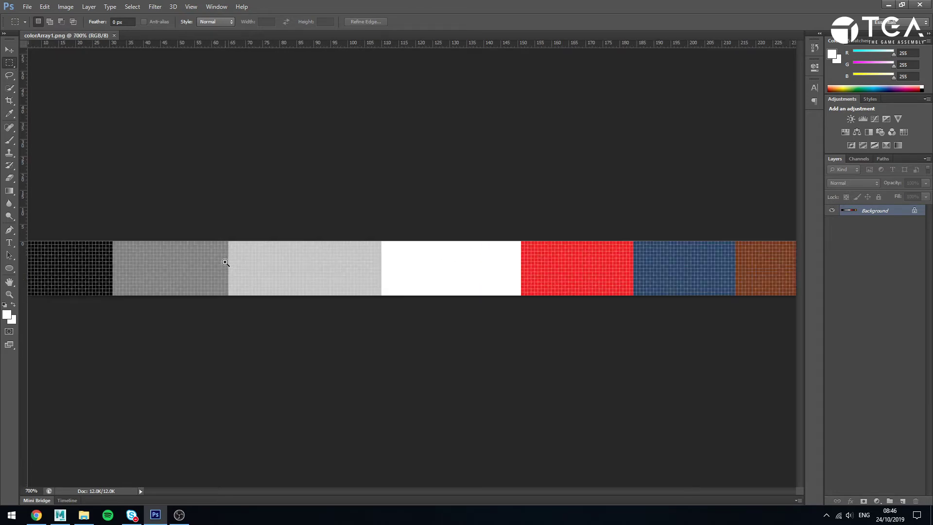
# Magnify colorArray1.png to 1600% and examine the boundary between the light grey and white swatches
pyautogui.keyDown('ctrl'); pyautogui.click(227, 263); pyautogui.keyUp('ctrl')
pyautogui.keyDown('ctrl'); pyautogui.click(227, 263); pyautogui.keyUp('ctrl')
pyautogui.keyDown('ctrl'); pyautogui.click(553, 278); pyautogui.keyUp('ctrl')
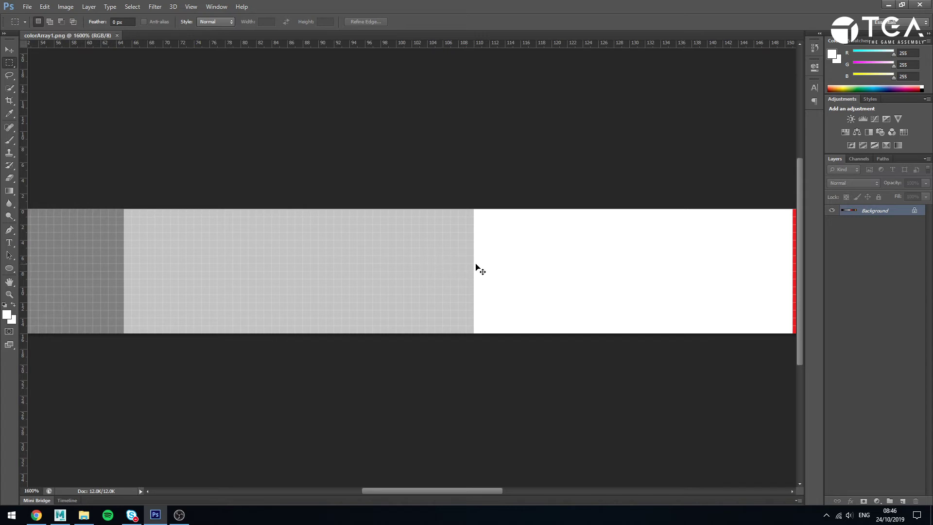
# Switch back to ShaderFX and add a Texture Map node above the existing TextureMap node
pyautogui.click(60, 514)
pyautogui.click(567, 391)
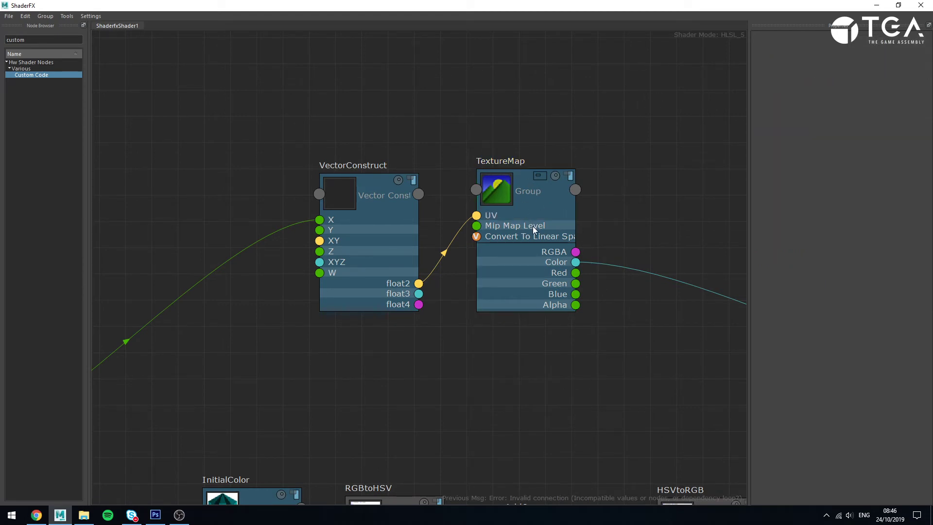
pyautogui.click(546, 225)
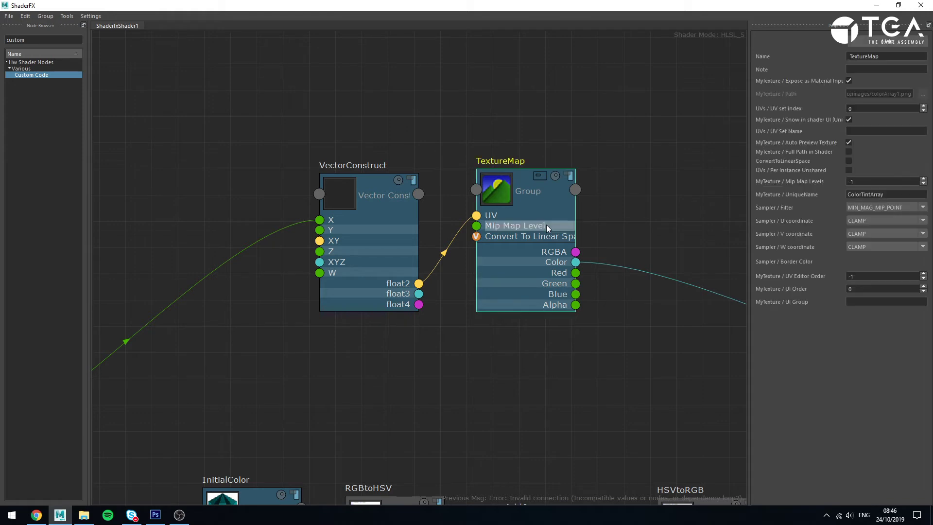
pyautogui.doubleClick(40, 41)
pyautogui.write('text')
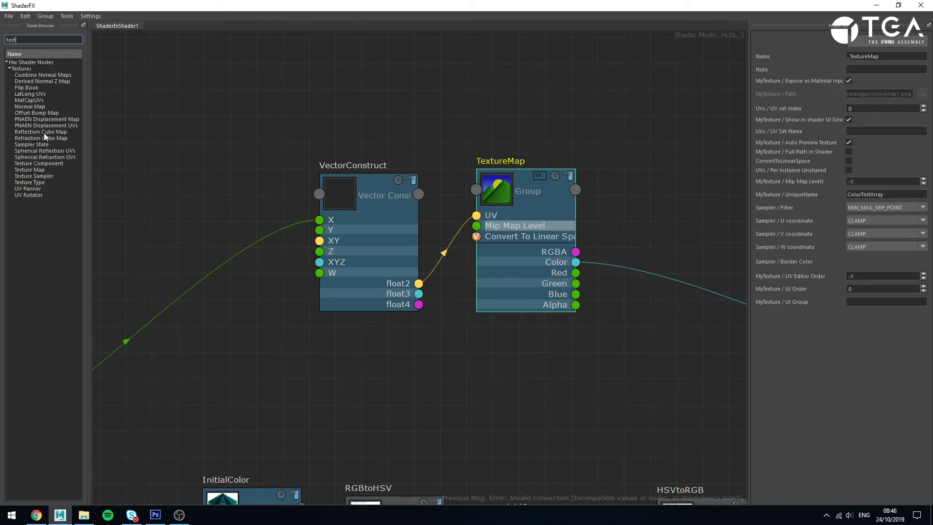
pyautogui.moveTo(30, 170); pyautogui.dragTo(623, 69)
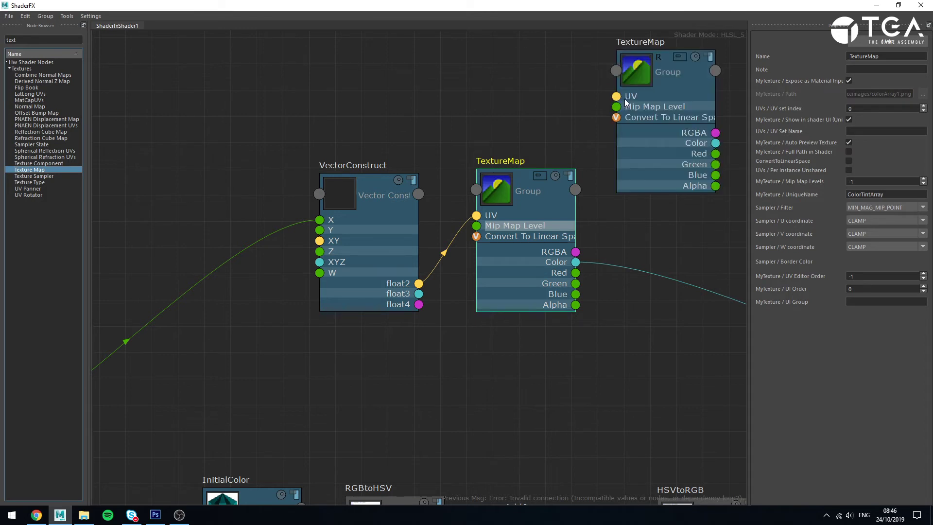
pyautogui.keyDown('alt'); pyautogui.moveTo(535, 120); pyautogui.dragTo(385, 196, button='middle'); pyautogui.keyUp('alt')
pyautogui.click(477, 147)
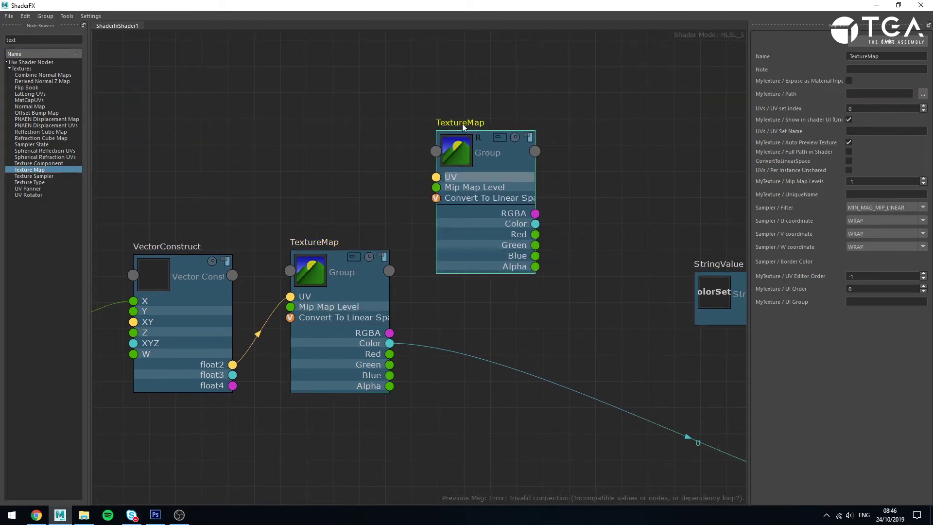
# Compare the texture and sampler settings of the existing TextureMap node with those of the new one, and check the available group commands
pyautogui.click(334, 265)
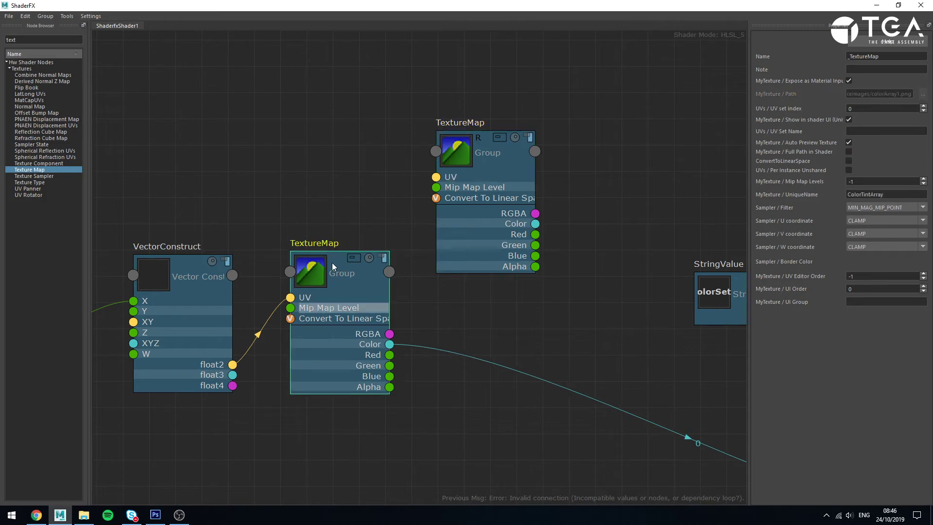
pyautogui.click(485, 155)
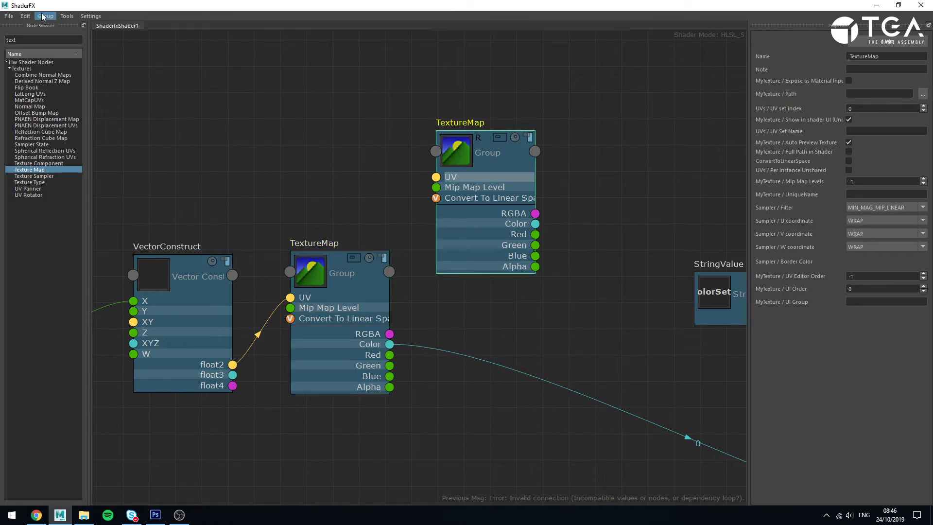
pyautogui.click(46, 16)
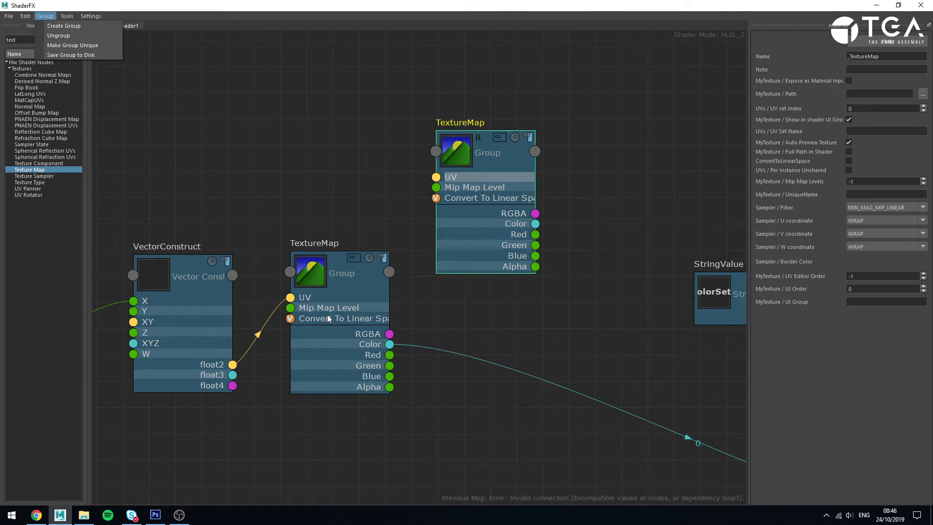
pyautogui.click(503, 319)
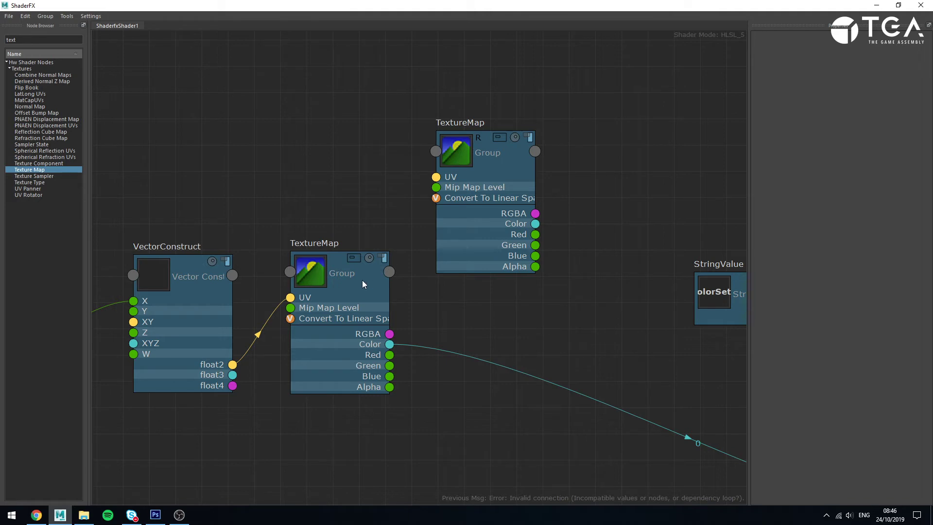
pyautogui.click(511, 176)
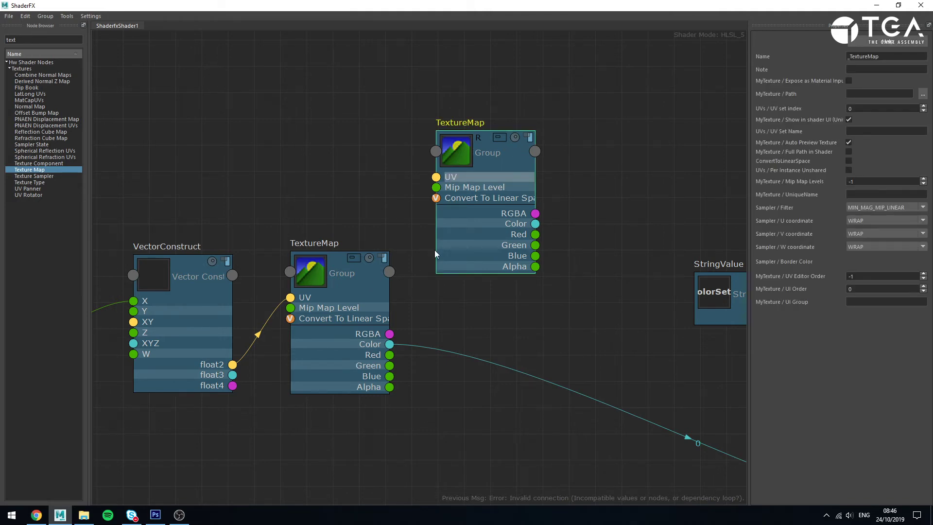
pyautogui.click(363, 305)
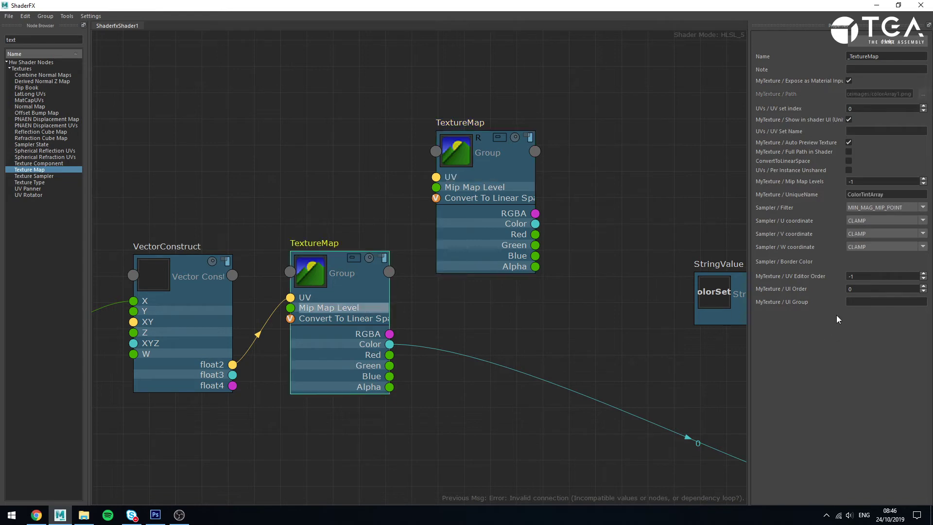
pyautogui.click(468, 226)
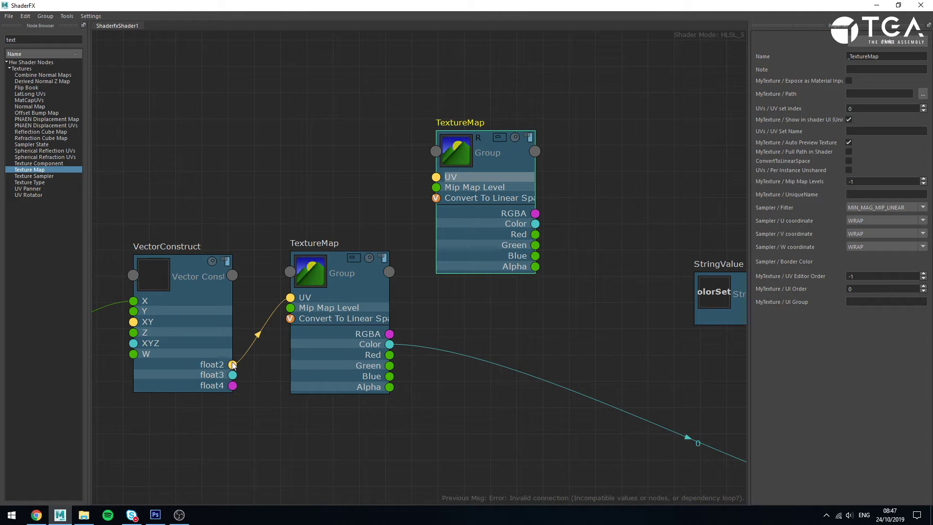
# Review the Sampler / Filter options available on the new TextureMap node
pyautogui.moveTo(233, 365); pyautogui.dragTo(436, 177)
pyautogui.click(508, 316)
pyautogui.click(517, 252)
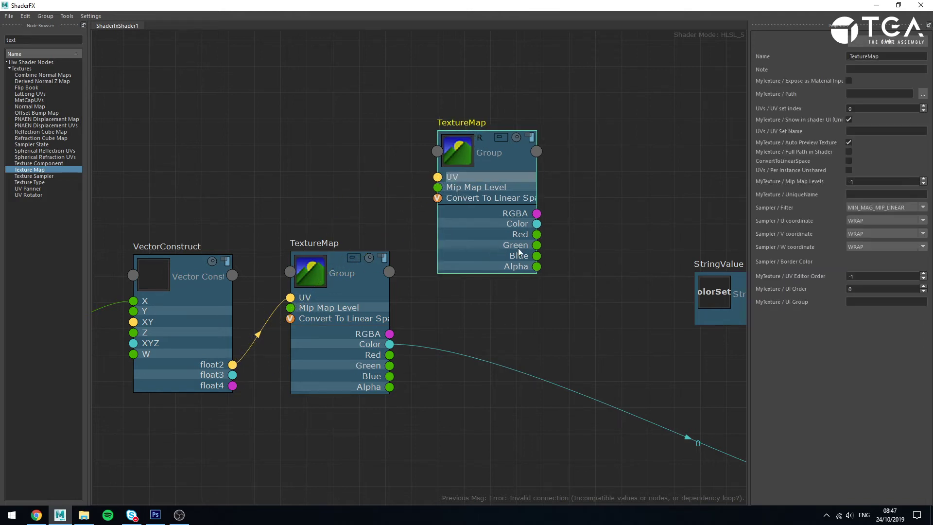
pyautogui.click(923, 209)
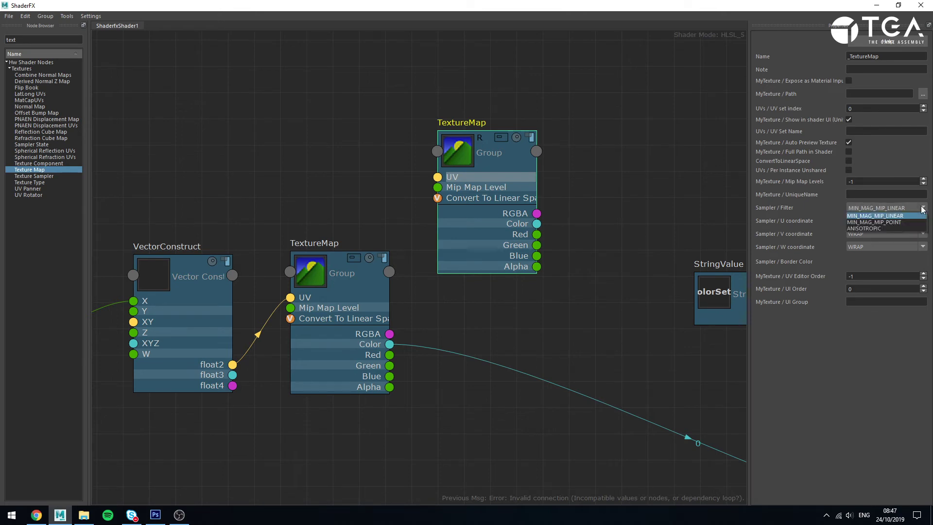
pyautogui.click(922, 209)
pyautogui.click(923, 209)
pyautogui.click(624, 337)
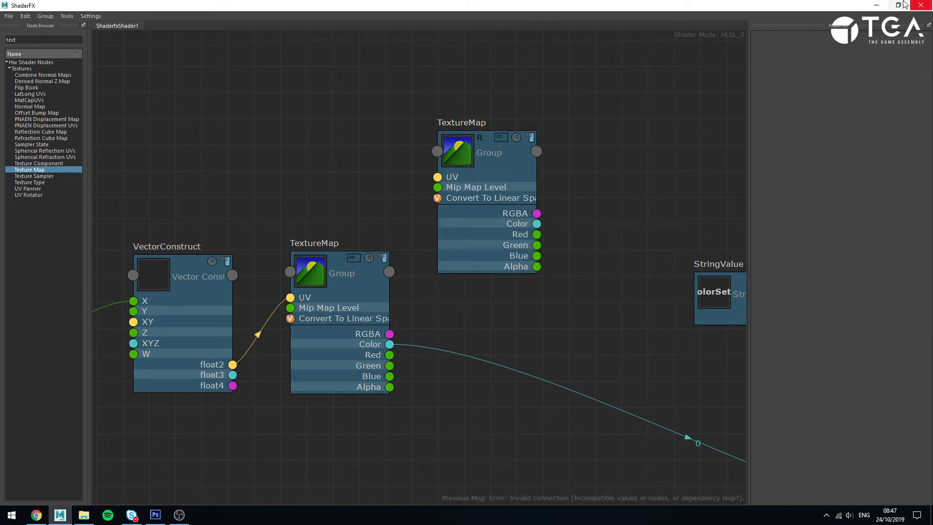
# Minimize the ShaderFX graph and look over the scene in Maya's perspective viewport
pyautogui.click(877, 5)
pyautogui.keyDown('alt'); pyautogui.moveTo(176, 267); pyautogui.dragTo(252, 295, button='right'); pyautogui.keyUp('alt')
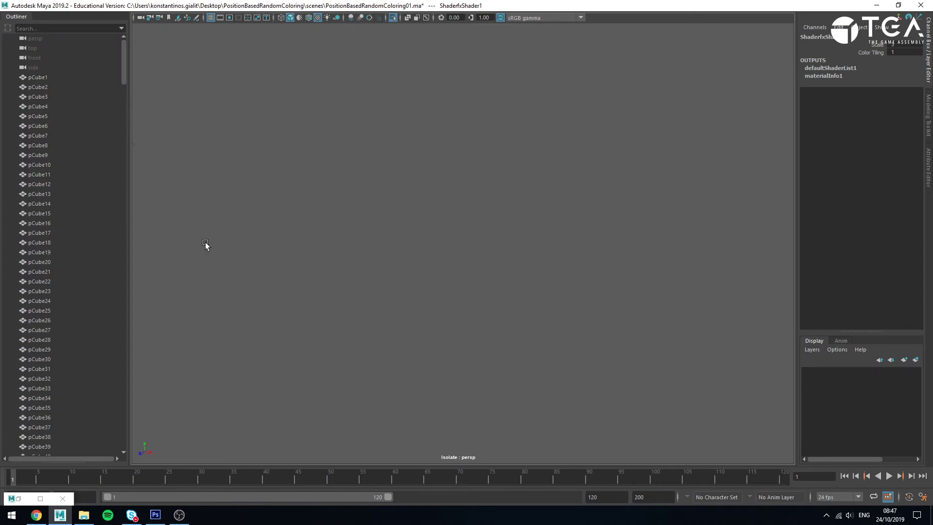
pyautogui.keyDown('alt'); pyautogui.moveTo(206, 245); pyautogui.dragTo(588, 307, button='middle'); pyautogui.keyUp('alt')
# Switch to Photoshop and examine the color strip's swatches up close, through to the edge of the yellow swatch
pyautogui.click(162, 514)
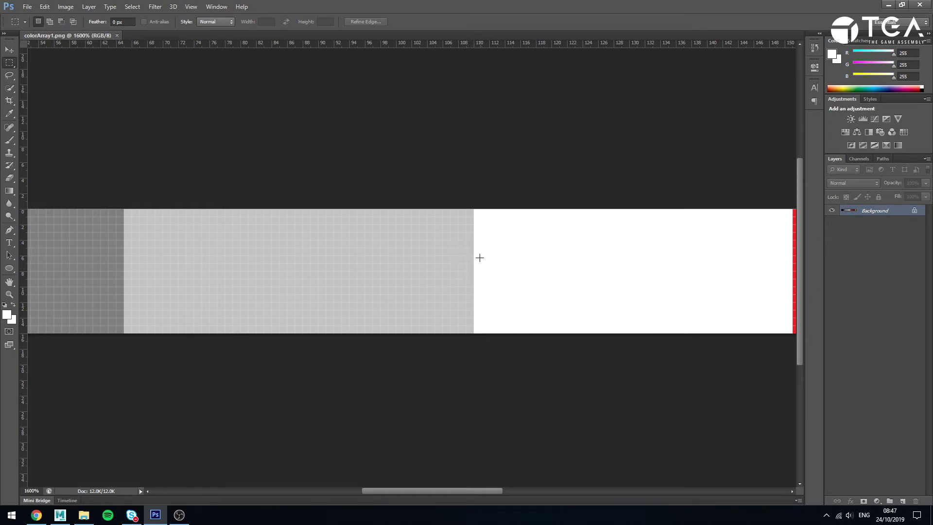
pyautogui.press('space')
pyautogui.moveTo(297, 286); pyautogui.dragTo(879, 307)
pyautogui.moveTo(413, 269); pyautogui.dragTo(146, 252)
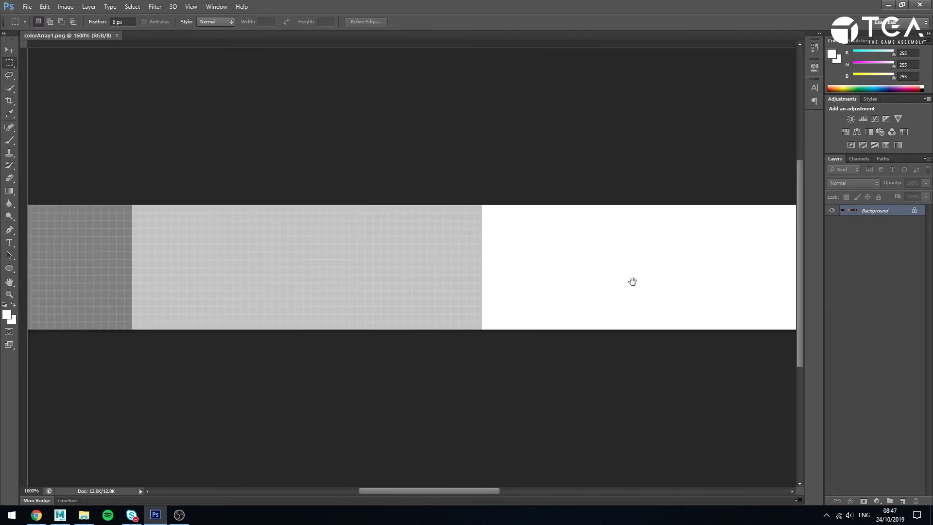
pyautogui.keyDown('alt'); pyautogui.click(643, 285); pyautogui.keyUp('alt')
pyautogui.keyDown('alt'); pyautogui.click(643, 285); pyautogui.keyUp('alt')
pyautogui.moveTo(647, 279); pyautogui.dragTo(516, 275)
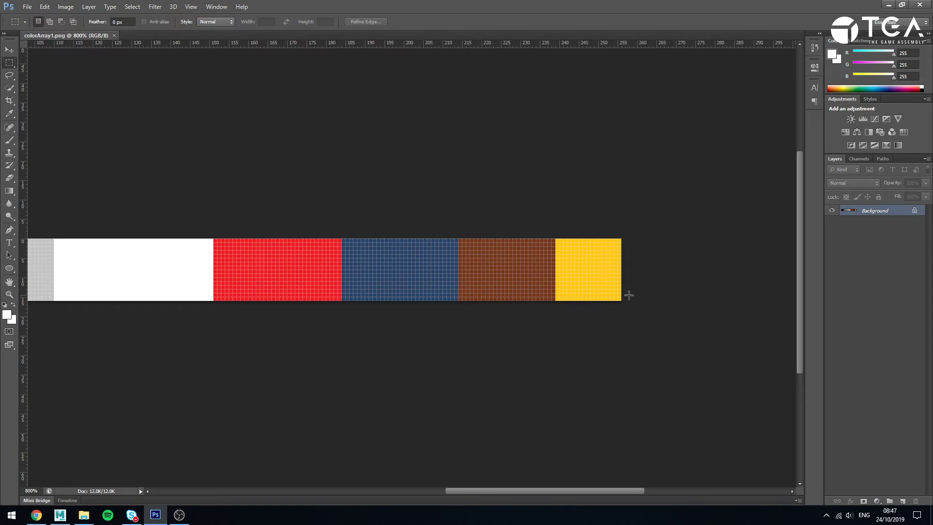
pyautogui.keyDown('alt'); pyautogui.scroll(4, 628, 268); pyautogui.keyUp('alt')
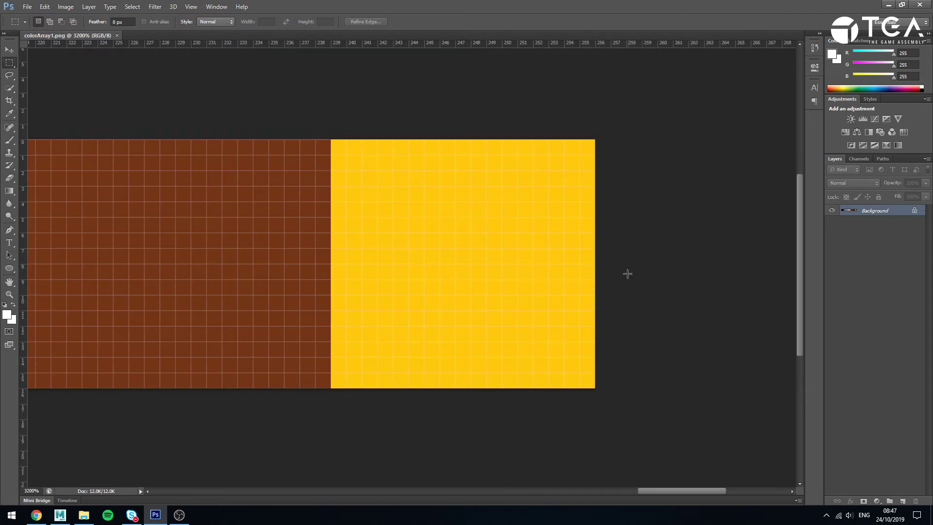
pyautogui.keyDown('alt'); pyautogui.click(599, 277); pyautogui.keyUp('alt')
pyautogui.keyDown('alt'); pyautogui.click(599, 277); pyautogui.keyUp('alt')
pyautogui.moveTo(599, 277); pyautogui.dragTo(622, 282)
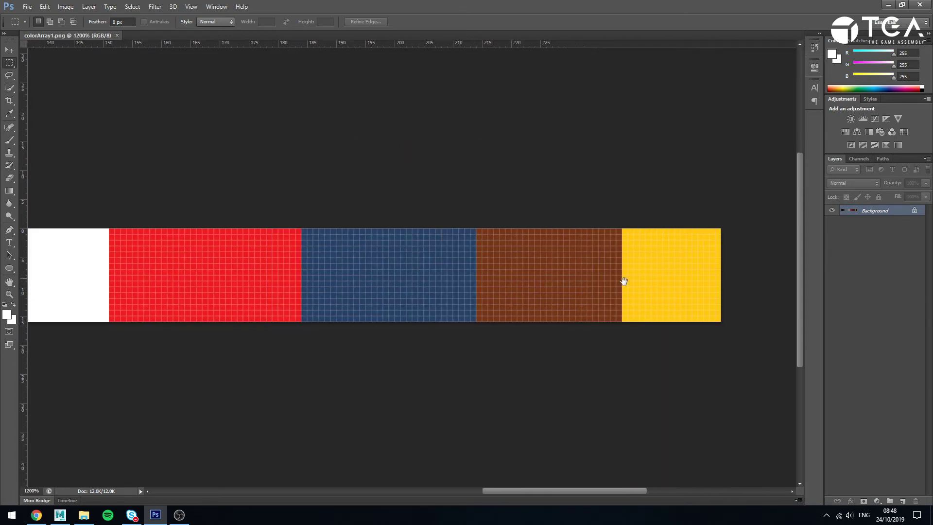
# Compare the black starting edge of the color strip with its yellow ending edge at 800% zoom
pyautogui.keyDown('alt'); pyautogui.click(639, 284); pyautogui.keyUp('alt')
pyautogui.hscroll(-10, 360, 314)
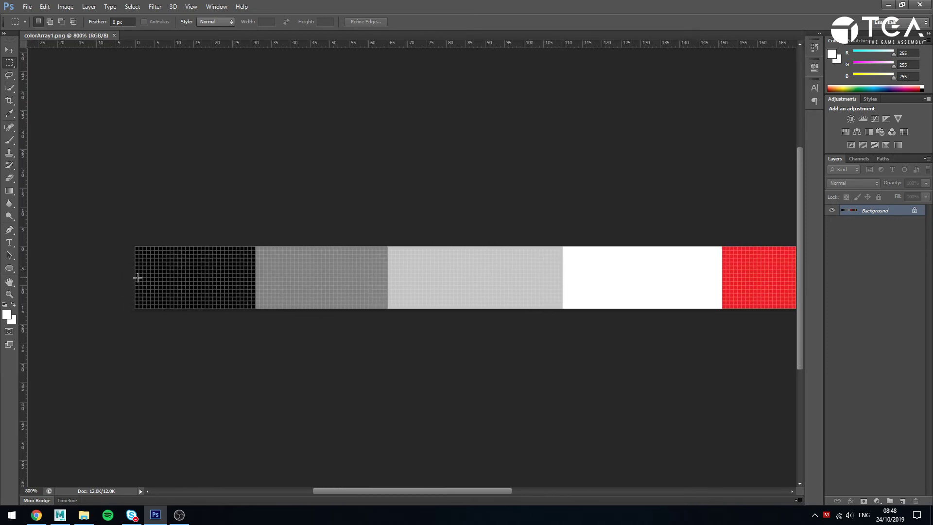
pyautogui.hscroll(10, 564, 290)
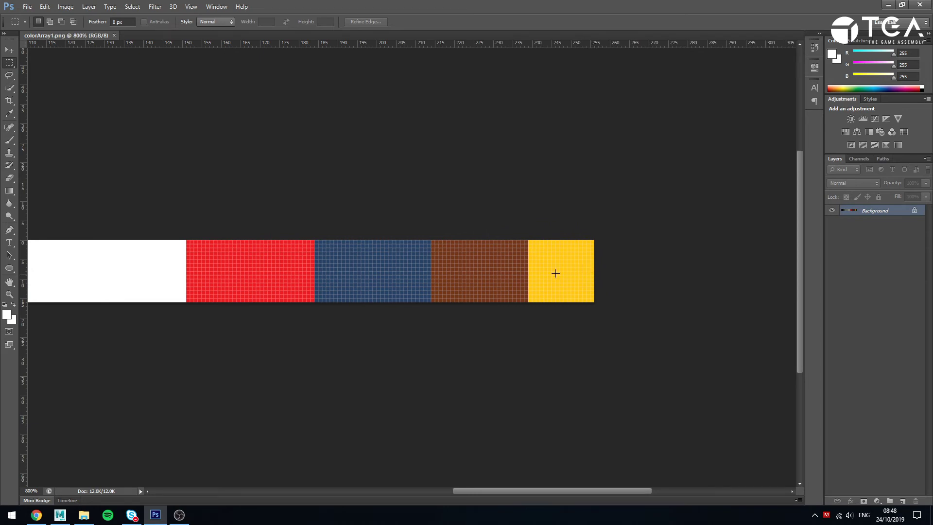
pyautogui.moveTo(271, 254); pyautogui.dragTo(438, 261)
pyautogui.hscroll(-10, 379, 265)
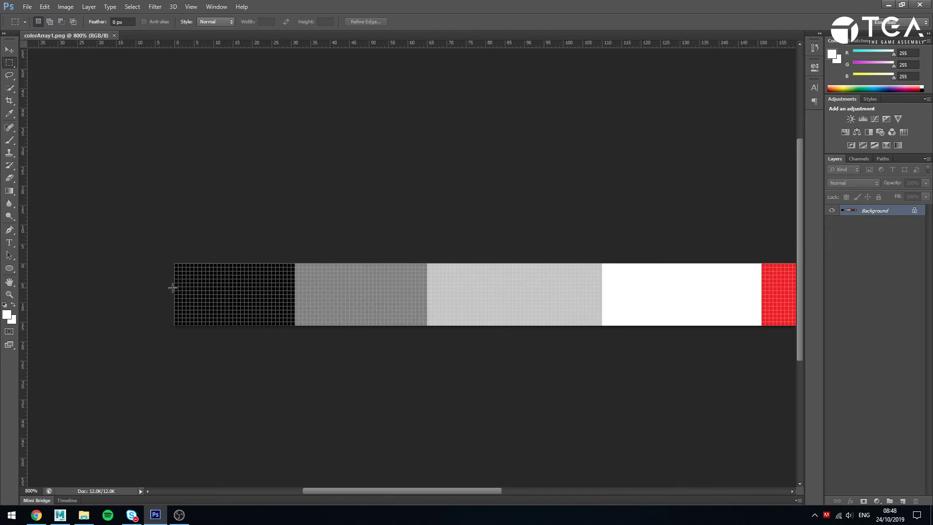
pyautogui.hscroll(10, 538, 284)
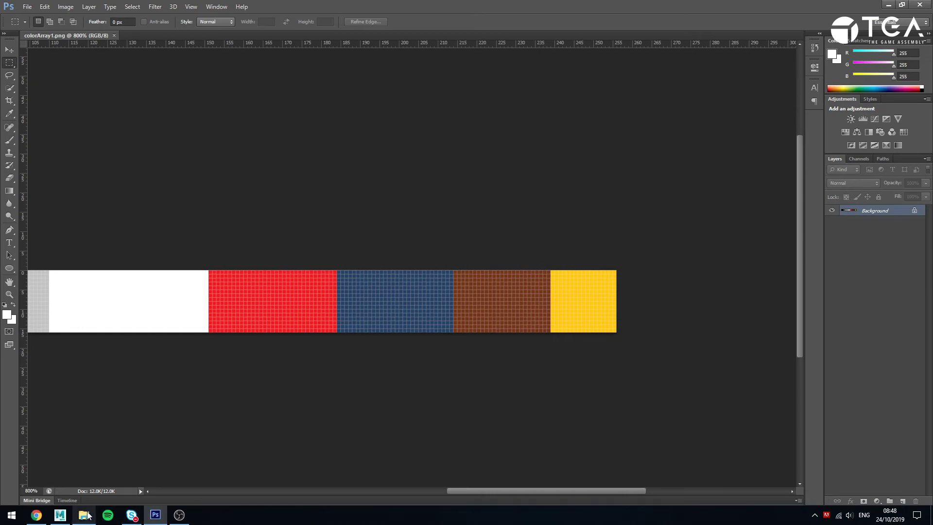
# Return to ShaderFX and set the new TextureMap node's Sampler / Filter to MIN_MAG_MIP_POINT
pyautogui.click(60, 515)
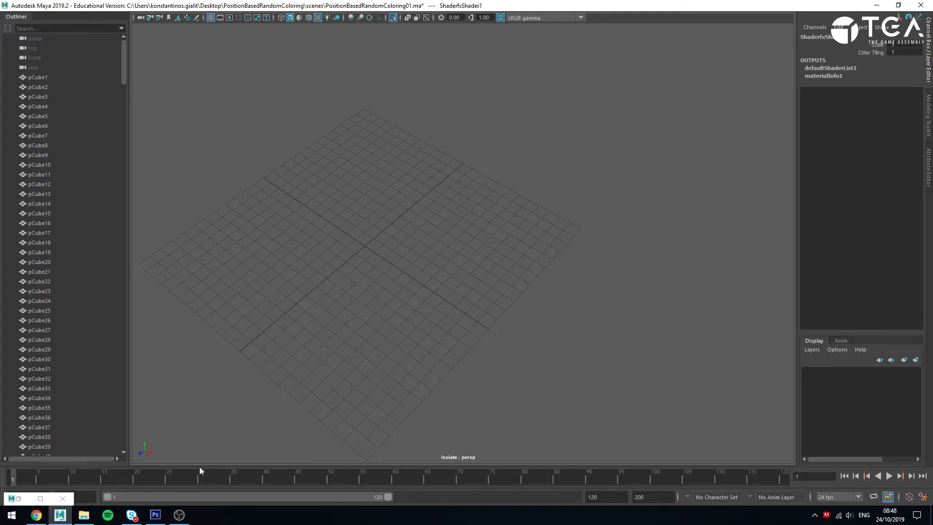
pyautogui.click(41, 499)
pyautogui.click(496, 236)
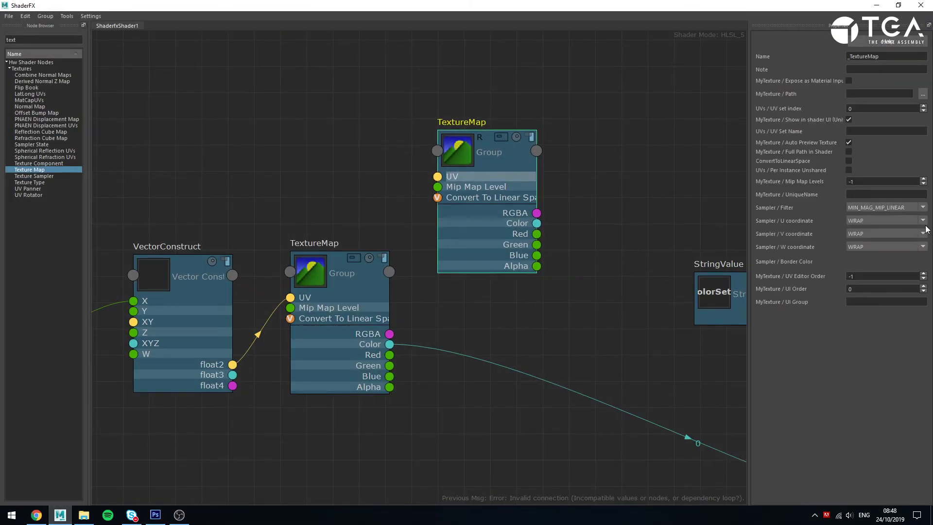
pyautogui.click(908, 208)
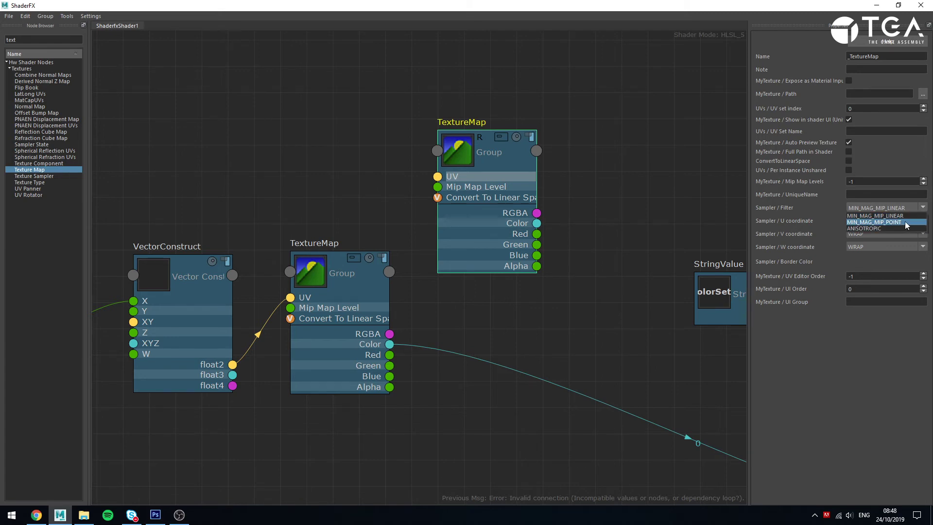
pyautogui.click(907, 223)
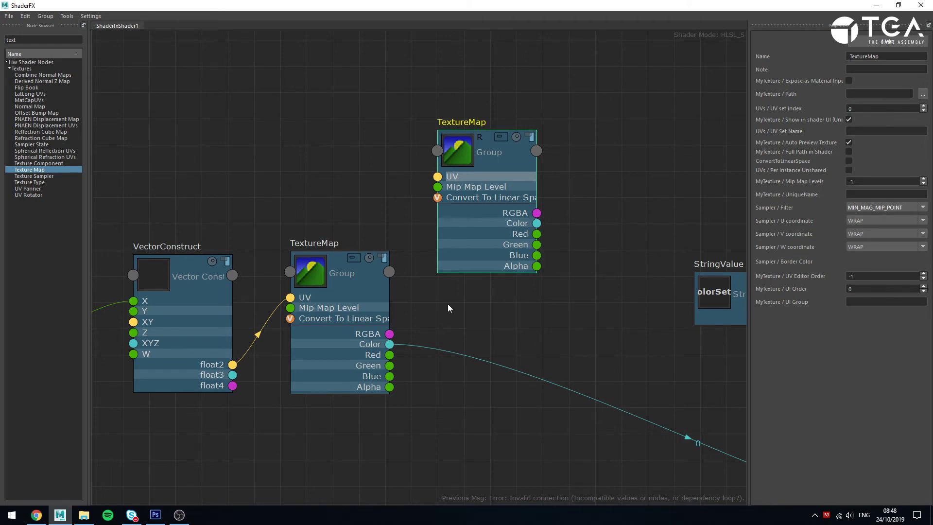
# Recheck the color strip in Photoshop, and review the new TextureMap's filter and U coordinate options in ShaderFX
pyautogui.click(156, 515)
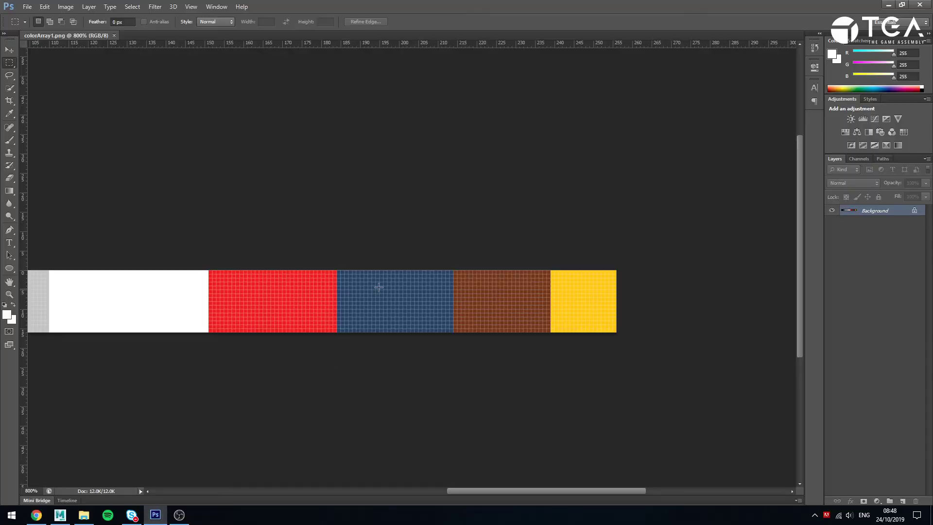
pyautogui.click(60, 515)
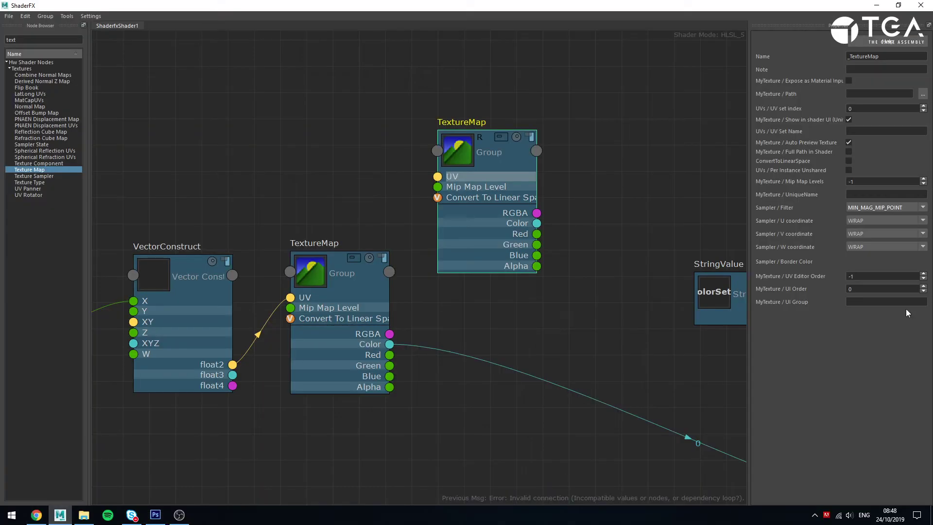
pyautogui.click(905, 209)
pyautogui.click(906, 206)
pyautogui.click(884, 223)
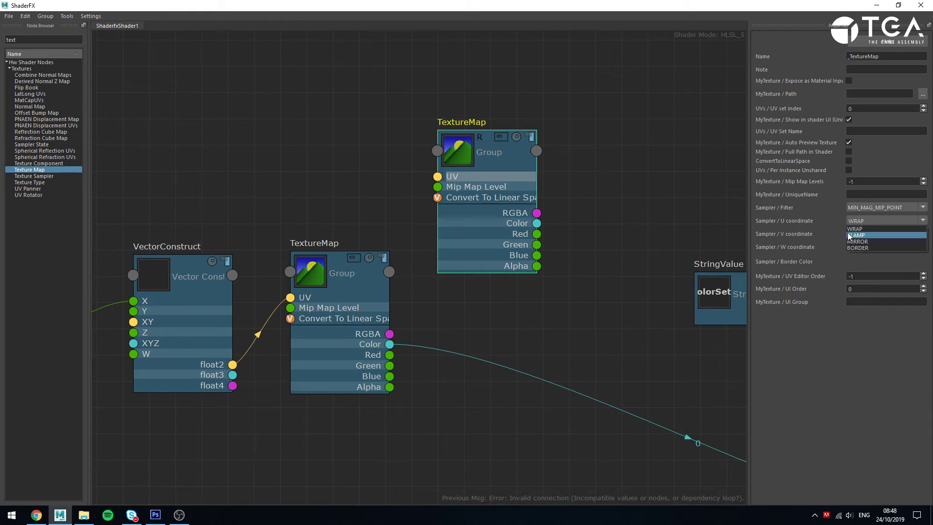
pyautogui.click(853, 220)
# Examine the strip's yellow end in Photoshop, minimize Photoshop, and select the new TextureMap node in ShaderFX
pyautogui.click(156, 514)
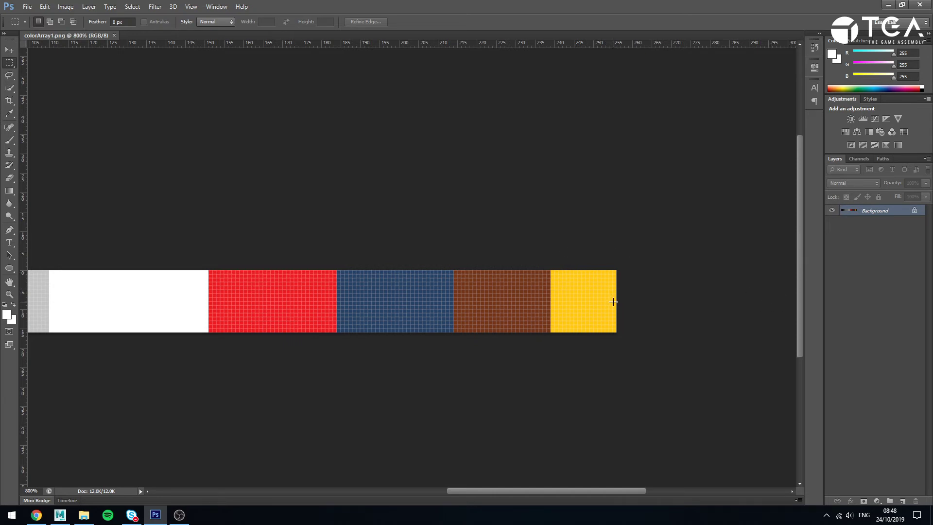
pyautogui.click(888, 5)
pyautogui.click(552, 339)
pyautogui.click(508, 161)
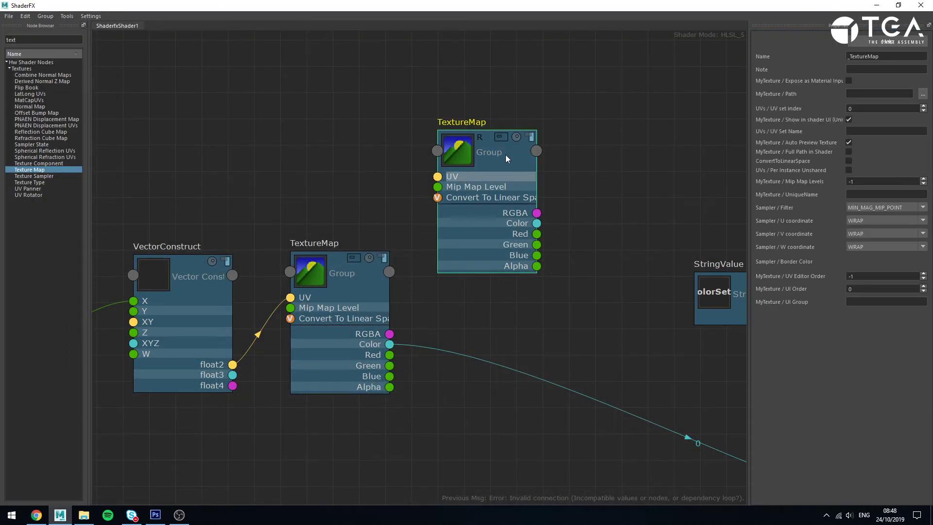
# Delete the selected, unconnected TextureMap node from the shader graph
pyautogui.press('Delete')
pyautogui.moveTo(592, 468); pyautogui.dragTo(614, 261, button='middle')
pyautogui.scroll(-5, 459, 259)
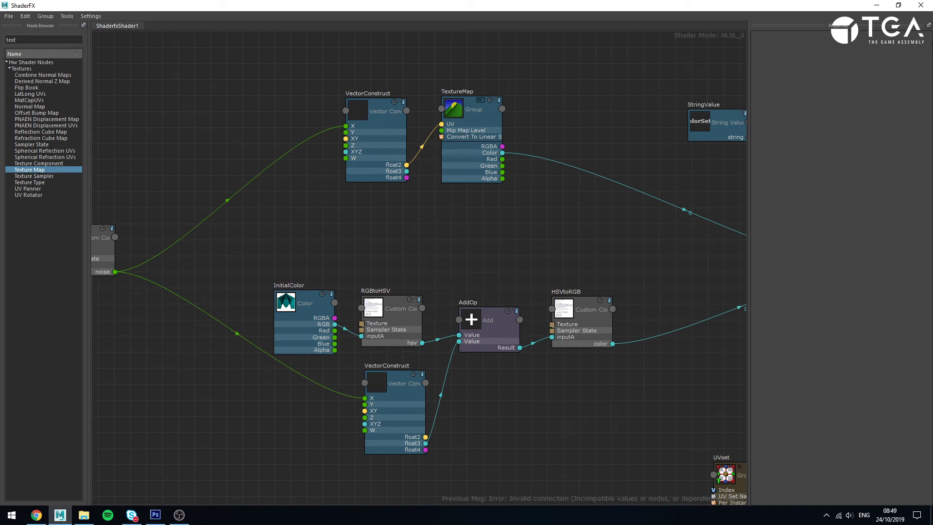
# Minimize ShaderFX and turn off object isolation in the perspective view to show all the cubes
pyautogui.click(877, 5)
pyautogui.keyDown('alt'); pyautogui.moveTo(414, 326); pyautogui.dragTo(283, 270, button='right'); pyautogui.keyUp('alt')
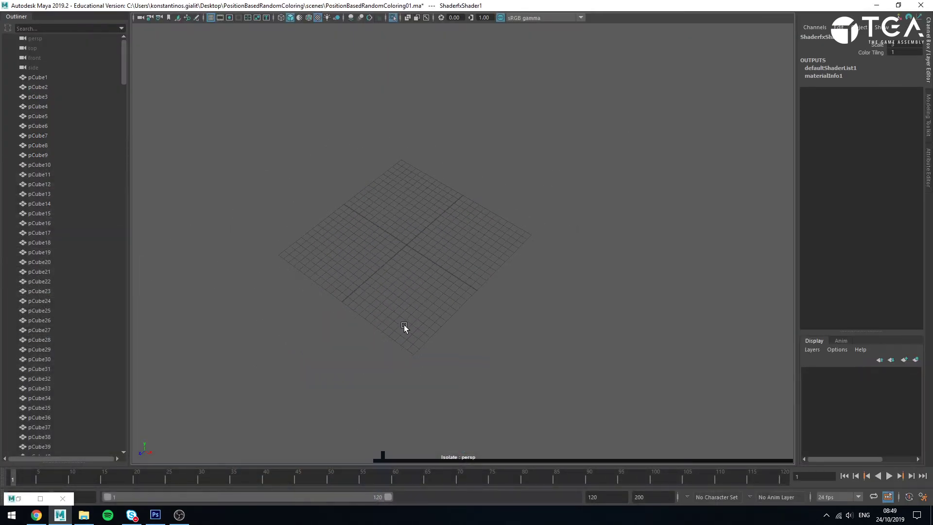
pyautogui.keyDown('alt'); pyautogui.moveTo(404, 326); pyautogui.dragTo(399, 303); pyautogui.keyUp('alt')
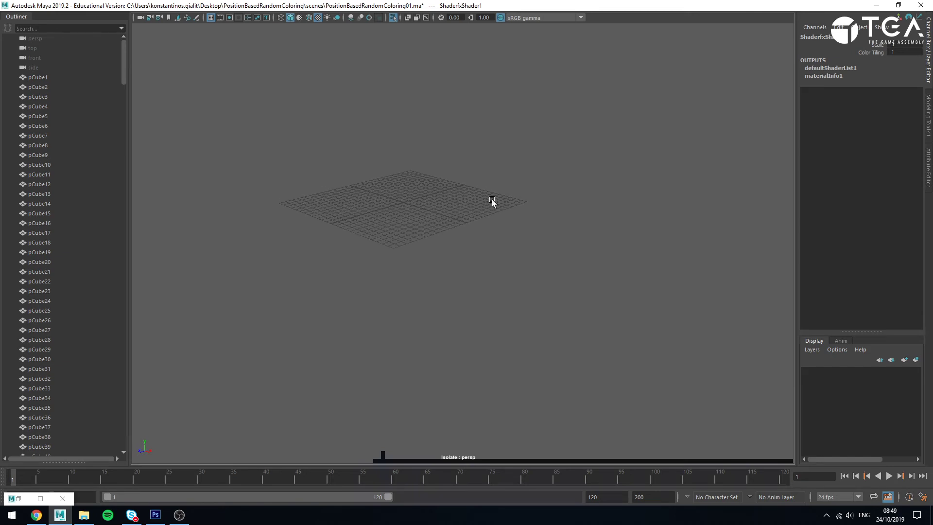
pyautogui.click(393, 17)
pyautogui.keyDown('alt'); pyautogui.moveTo(668, 327); pyautogui.dragTo(354, 308); pyautogui.keyUp('alt')
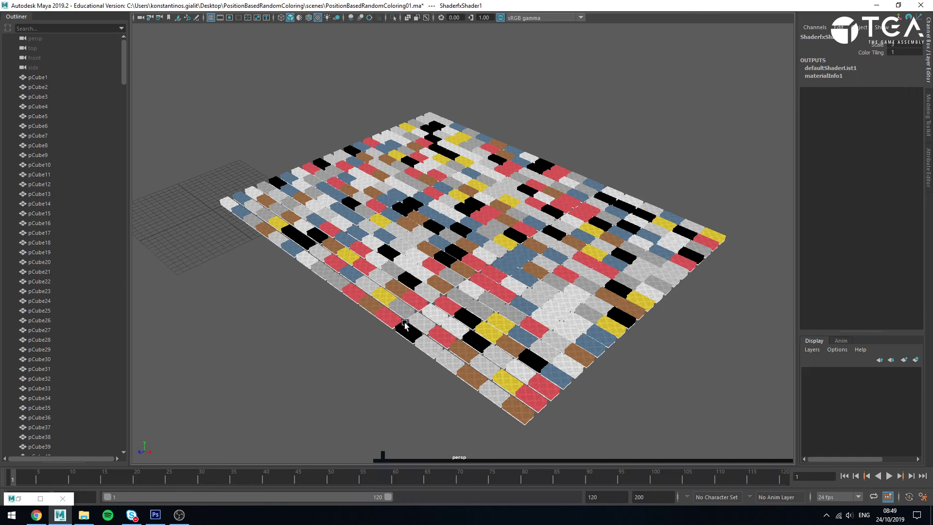
# Set the ColorVariationMethod of the cubes' ShaderfxShader1 material to Hue Shift and clear the selection
pyautogui.click(558, 379)
pyautogui.click(928, 155)
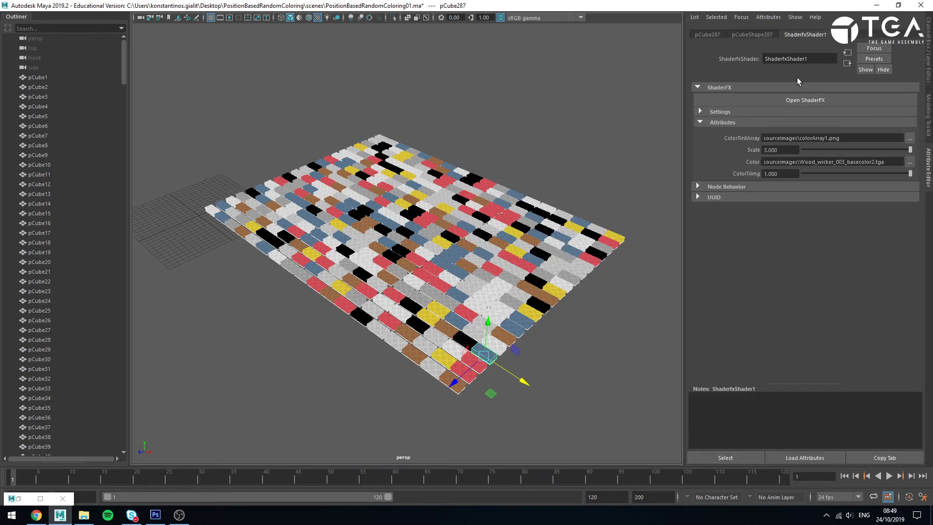
pyautogui.click(710, 113)
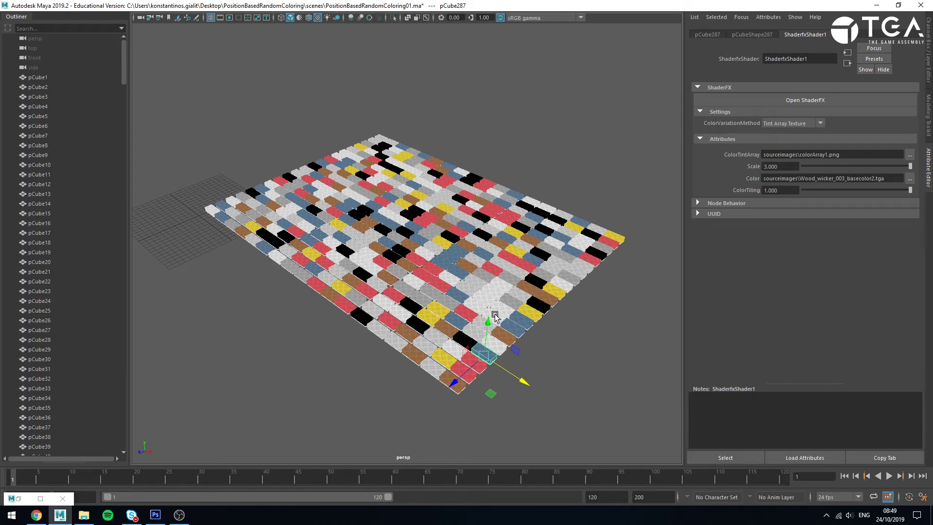
pyautogui.click(817, 125)
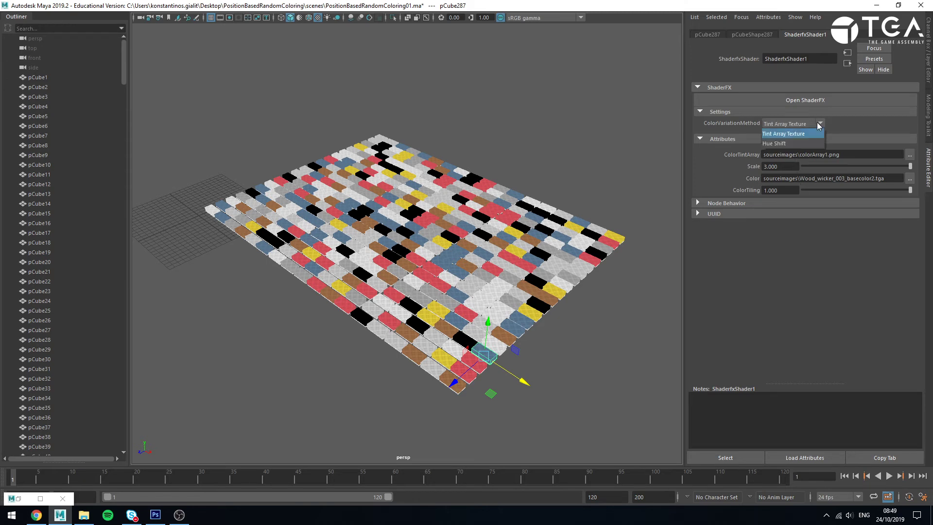
pyautogui.click(783, 141)
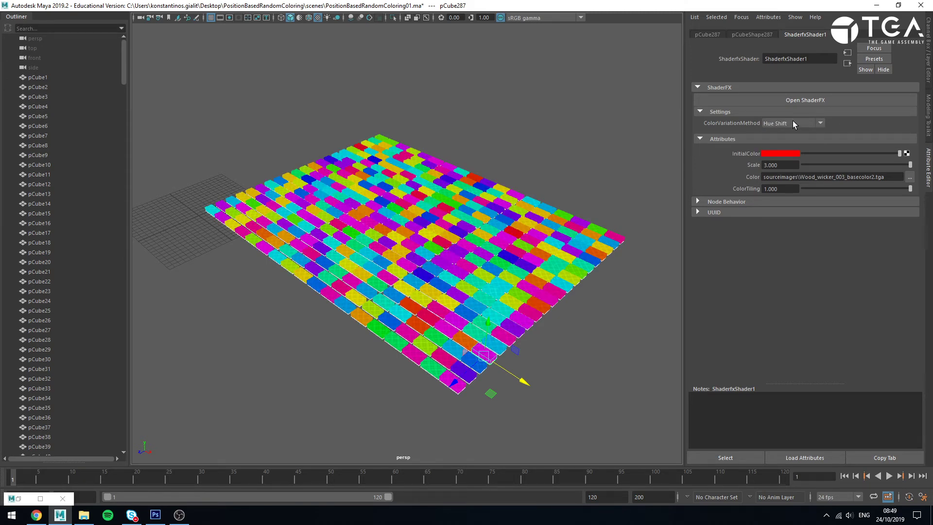
pyautogui.click(533, 169)
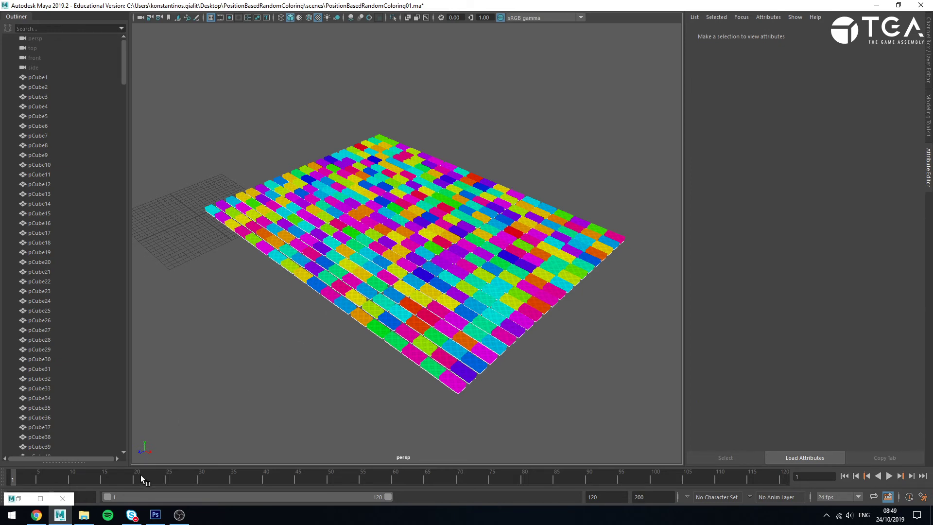
# Switch to Photoshop, add a Hue/Saturation adjustment layer above the color strip, and try out its Hue control
pyautogui.click(155, 515)
pyautogui.click(877, 501)
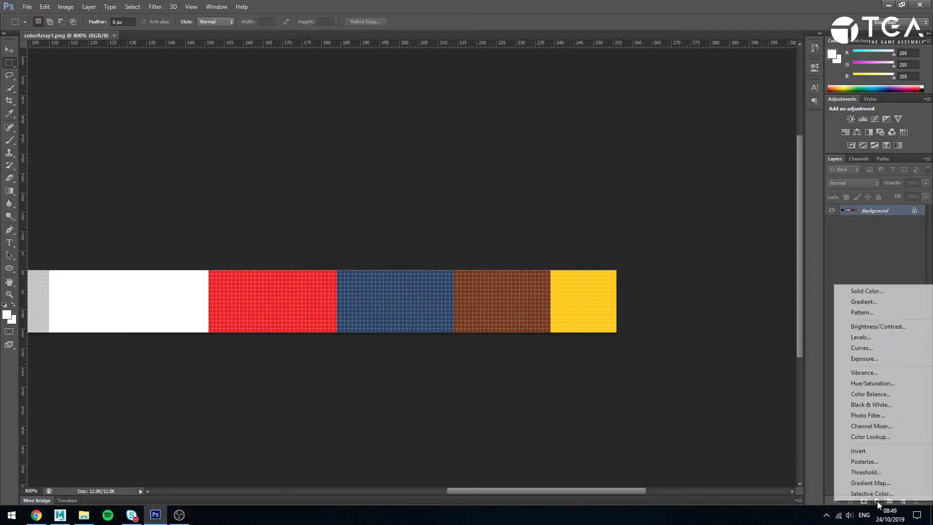
pyautogui.click(875, 384)
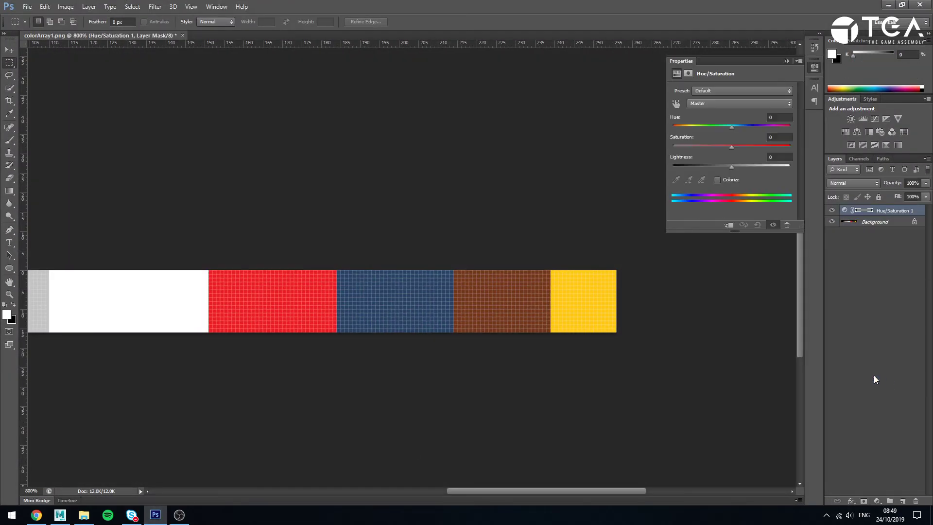
pyautogui.moveTo(732, 128)
pyautogui.mouseDown()
pyautogui.moveTo(767, 128)
pyautogui.moveTo(677, 130)
pyautogui.moveTo(789, 132)
pyautogui.moveTo(739, 129)
pyautogui.moveTo(789, 133)
pyautogui.moveTo(734, 138)
pyautogui.mouseUp()
# Return to the Maya scene and examine the woven texture on the hue-shifted cubes up close
pyautogui.moveTo(66, 513)
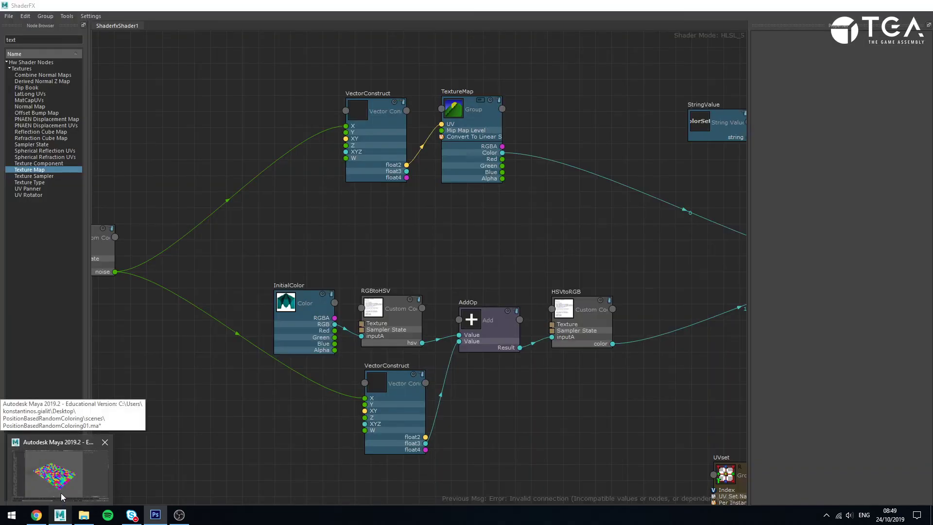
pyautogui.click(60, 492)
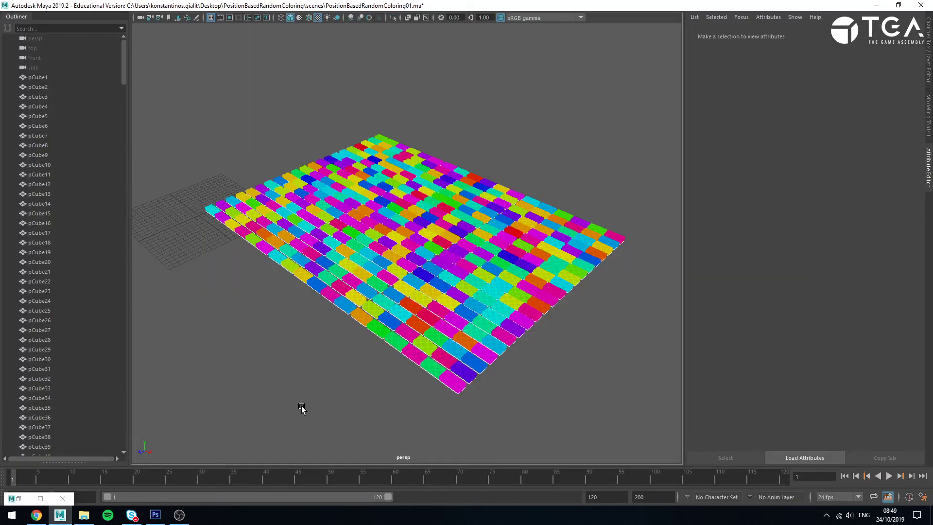
pyautogui.scroll(15, 369, 345)
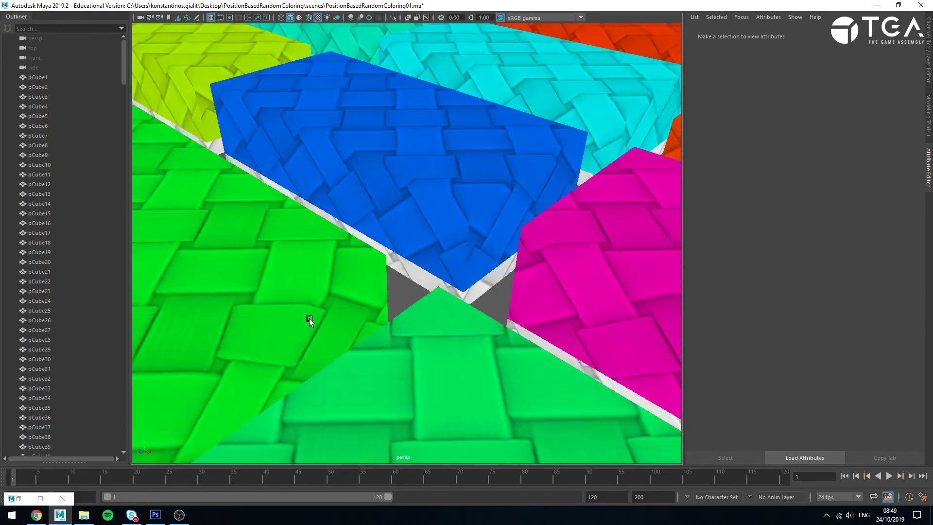
pyautogui.keyDown('alt'); pyautogui.moveTo(309, 319); pyautogui.dragTo(358, 293); pyautogui.keyUp('alt')
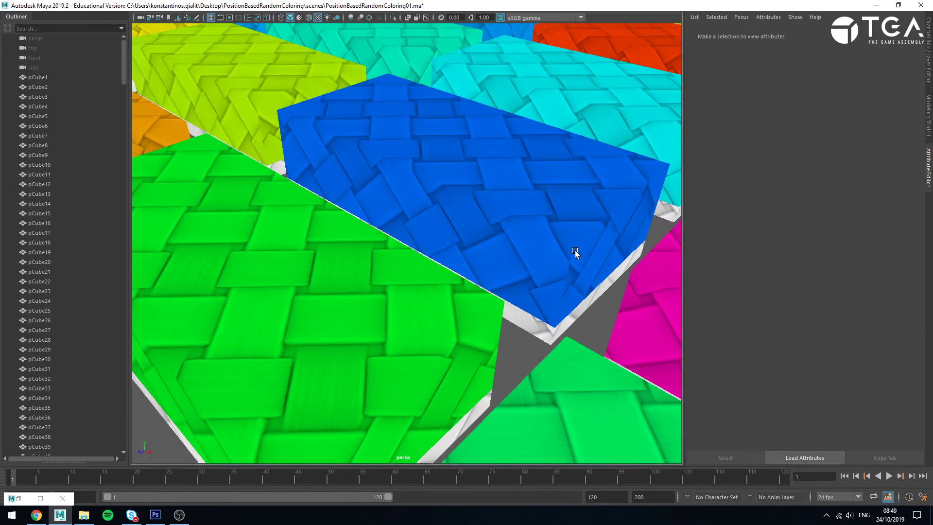
pyautogui.keyDown('alt'); pyautogui.moveTo(575, 249); pyautogui.dragTo(536, 253); pyautogui.keyUp('alt')
pyautogui.keyDown('alt'); pyautogui.moveTo(462, 287); pyautogui.dragTo(474, 203); pyautogui.keyUp('alt')
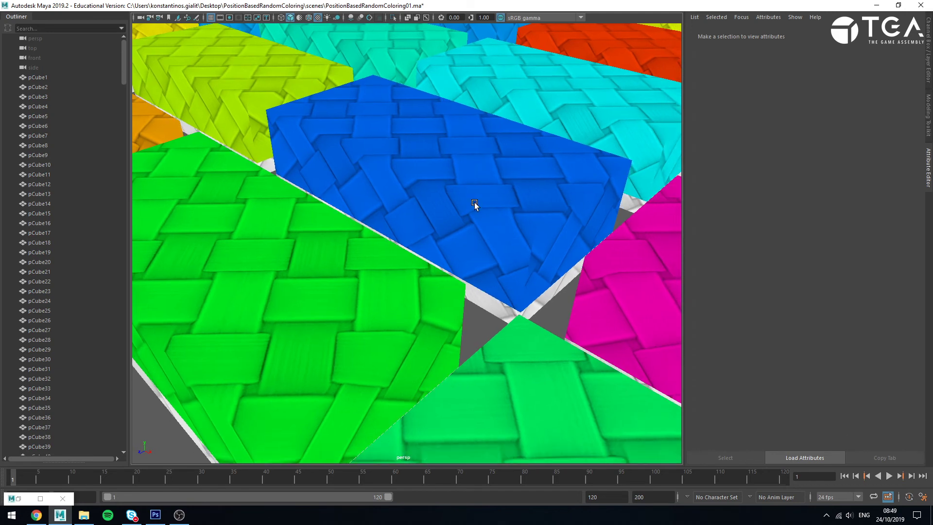
# Restore ShaderFX and turn on the preview of the TextureMap node that supplies the wicker base color
pyautogui.click(41, 499)
pyautogui.keyDown('alt'); pyautogui.moveTo(416, 388); pyautogui.dragTo(91, 206, button='middle'); pyautogui.keyUp('alt')
pyautogui.keyDown('alt'); pyautogui.moveTo(434, 361); pyautogui.dragTo(249, 356, button='middle'); pyautogui.keyUp('alt')
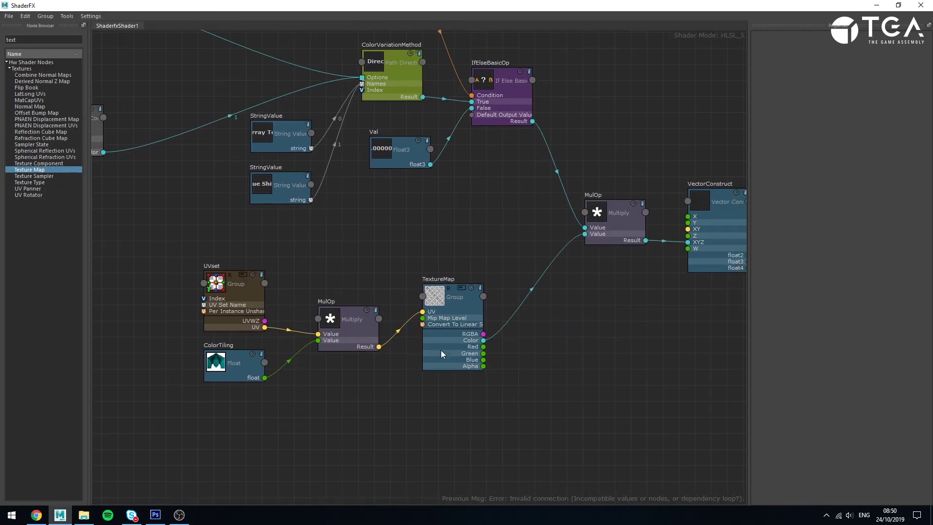
pyautogui.scroll(5, 450, 326)
pyautogui.click(490, 252)
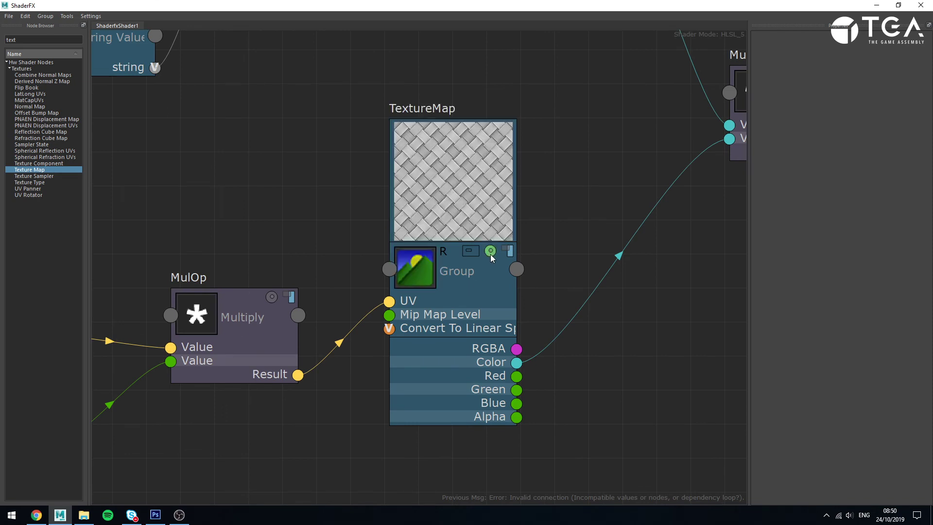
# Examine the VectorConstruct node's values and its link into AddOp in the hue-shift branch
pyautogui.keyDown('alt'); pyautogui.moveTo(231, 219); pyautogui.dragTo(292, 267, button='middle'); pyautogui.keyUp('alt')
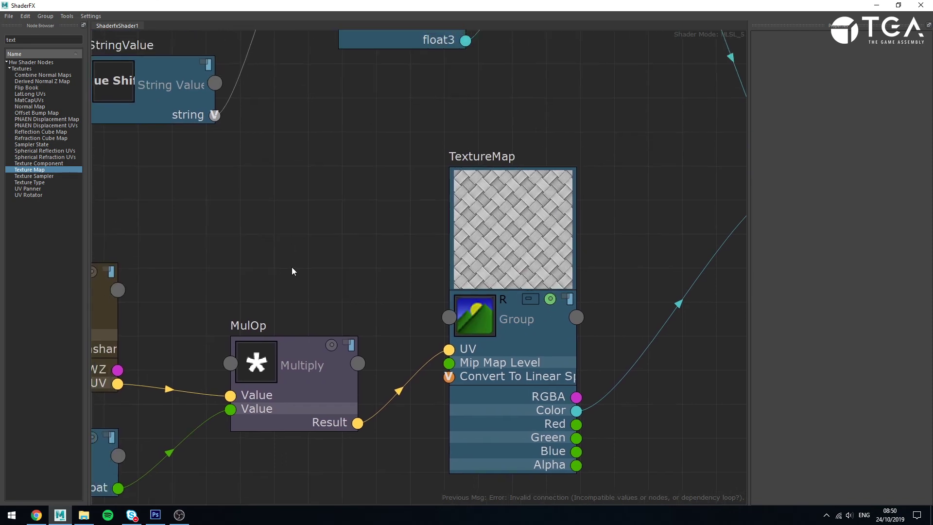
pyautogui.scroll(-4, 296, 248)
pyautogui.keyDown('alt'); pyautogui.moveTo(181, 213); pyautogui.dragTo(355, 374, button='middle'); pyautogui.keyUp('alt')
pyautogui.scroll(-3, 281, 304)
pyautogui.keyDown('alt'); pyautogui.moveTo(234, 279); pyautogui.dragTo(529, 322, button='middle'); pyautogui.keyUp('alt')
pyautogui.scroll(3, 342, 377)
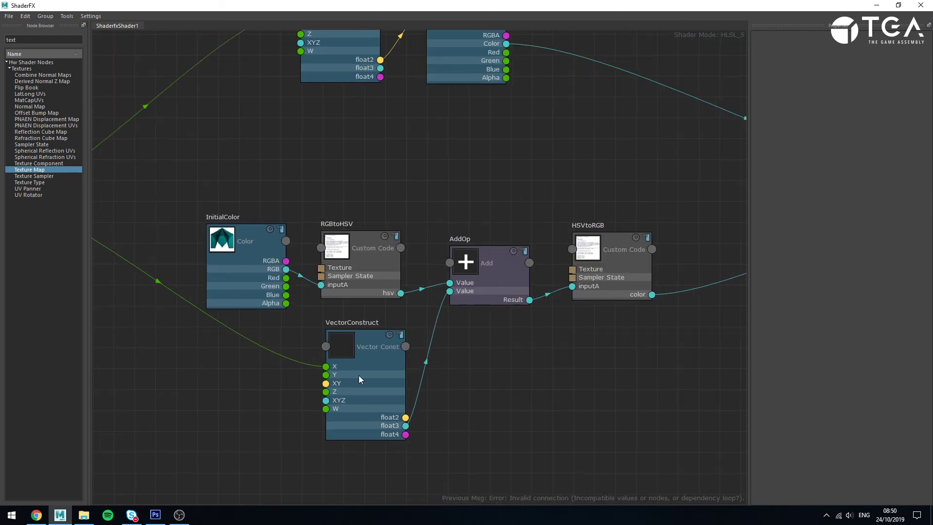
pyautogui.click(359, 375)
pyautogui.click(500, 396)
pyautogui.click(377, 337)
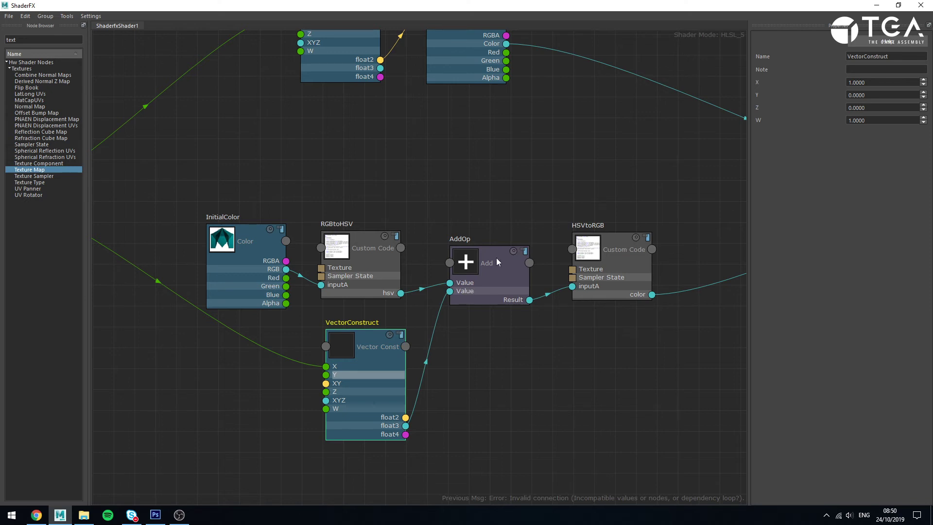
# Review the AddOp inputs, the InitialColor node's color setting, and the VectorConstruct values added to it
pyautogui.moveTo(495, 263); pyautogui.dragTo(488, 251)
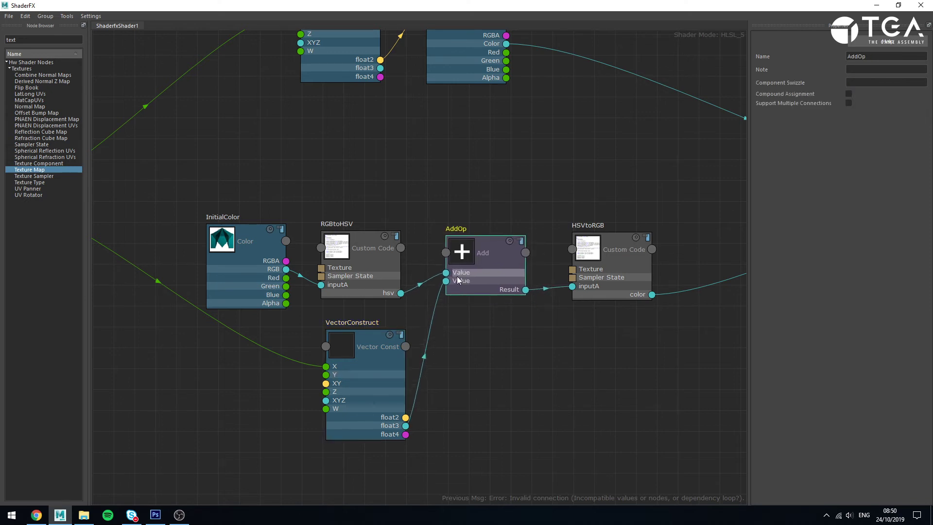
pyautogui.click(224, 266)
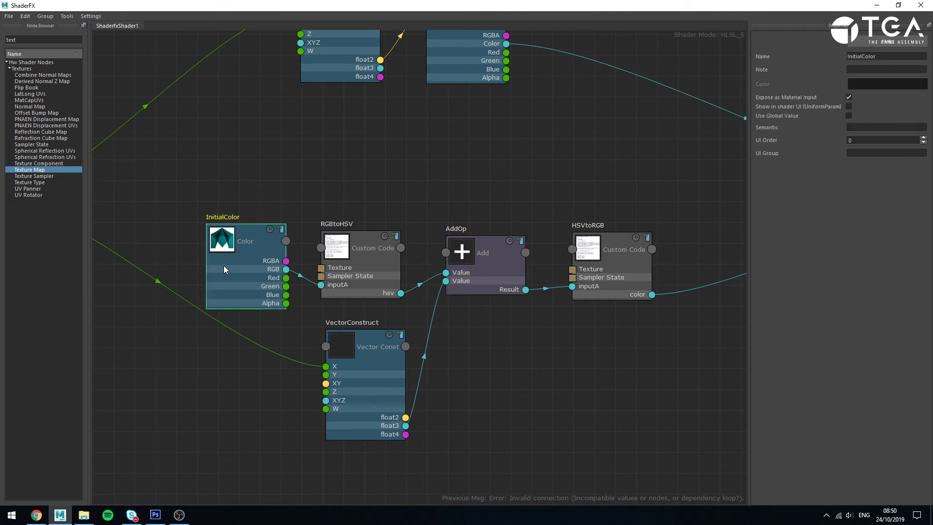
pyautogui.click(885, 87)
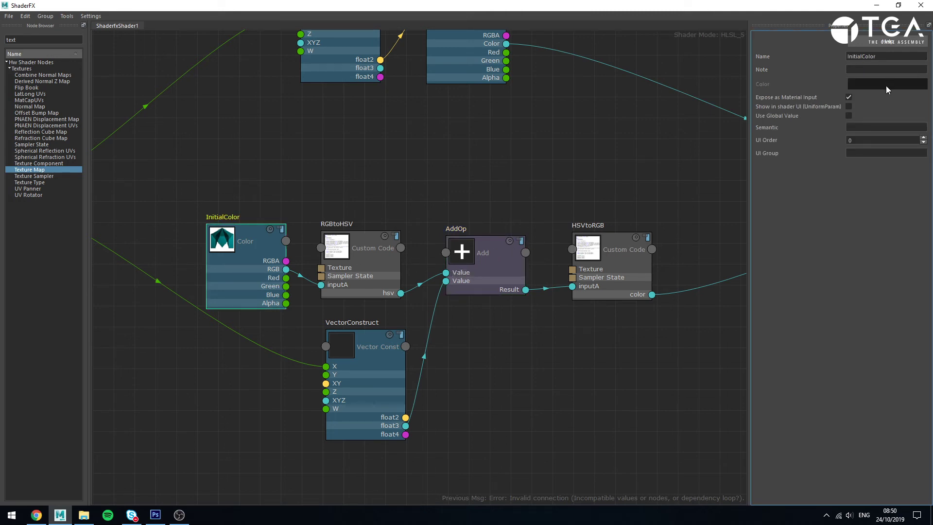
pyautogui.click(316, 307)
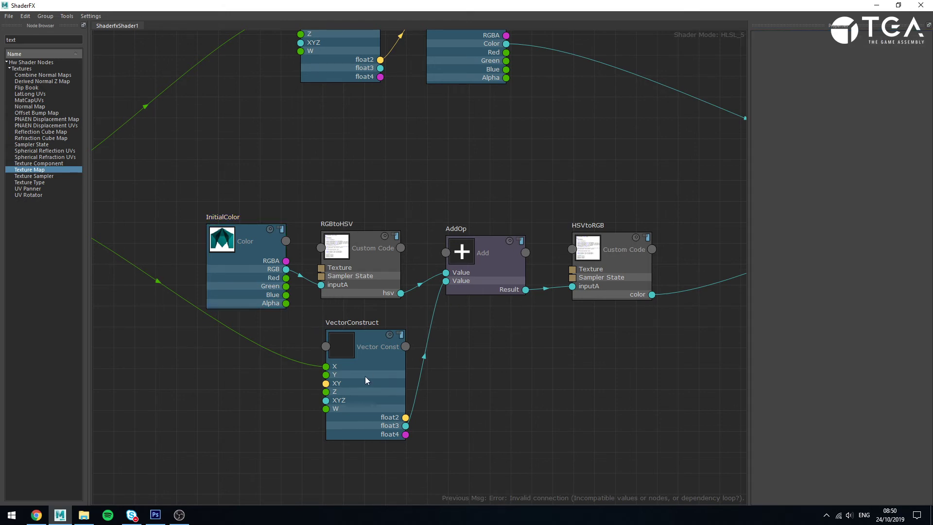
pyautogui.click(365, 380)
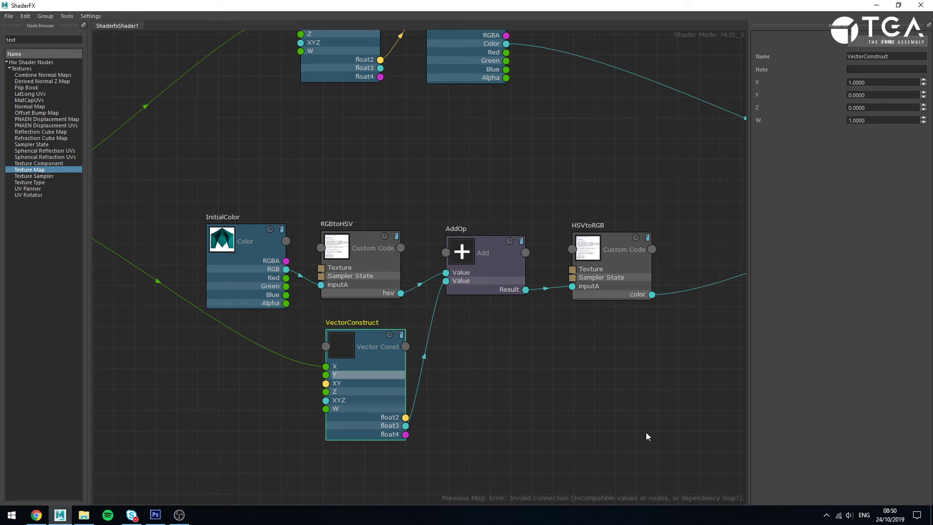
# Inspect the HSVtoRGB custom code node that converts the AddOp result back to RGB
pyautogui.moveTo(628, 386); pyautogui.dragTo(536, 400, button='middle')
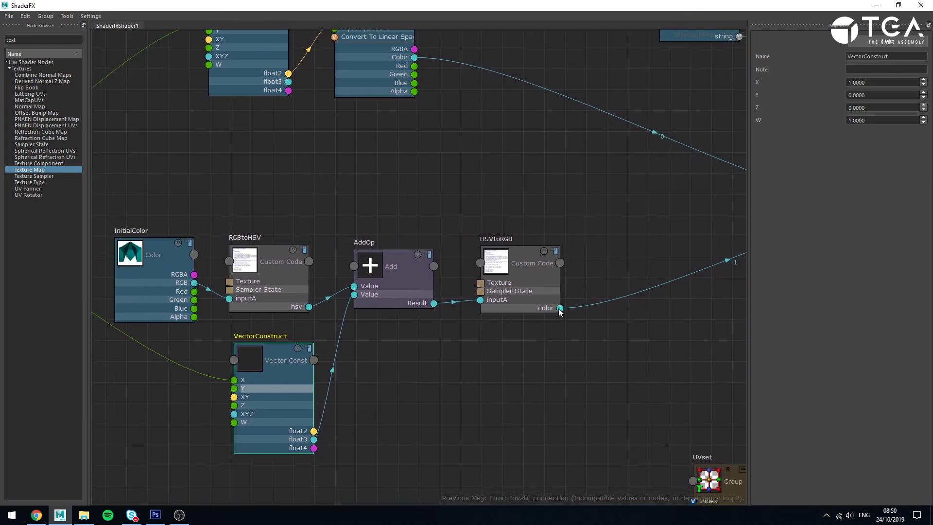
pyautogui.click(534, 273)
pyautogui.moveTo(533, 273); pyautogui.dragTo(525, 273)
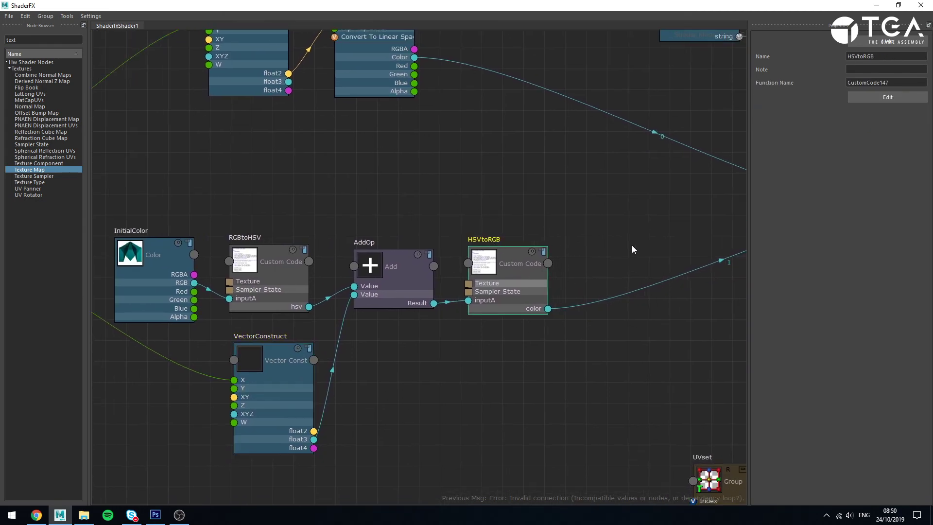
pyautogui.click(617, 237)
# Minimize ShaderFX and view the whole field of hue-shifted cubes from above
pyautogui.click(877, 6)
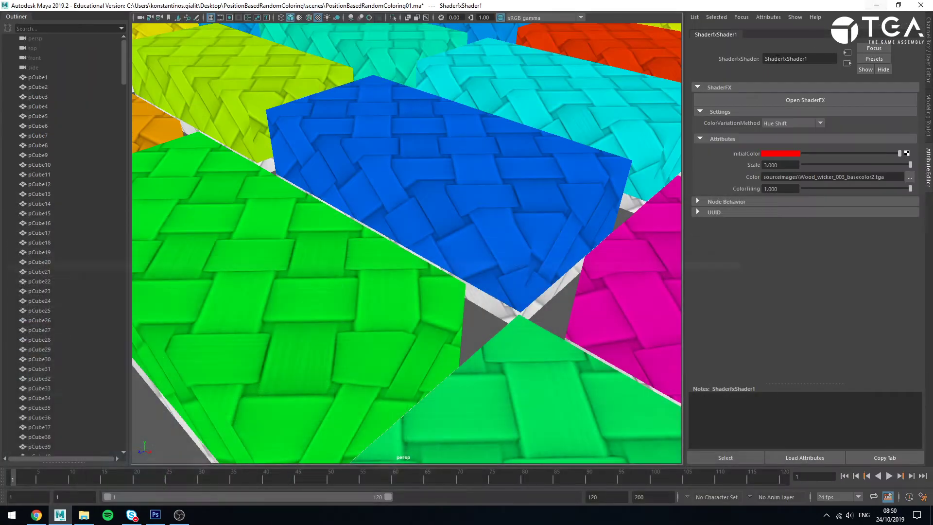
pyautogui.keyDown('alt'); pyautogui.moveTo(482, 307); pyautogui.dragTo(271, 282, button='right'); pyautogui.keyUp('alt')
pyautogui.keyDown('alt'); pyautogui.moveTo(319, 279); pyautogui.dragTo(301, 322); pyautogui.keyUp('alt')
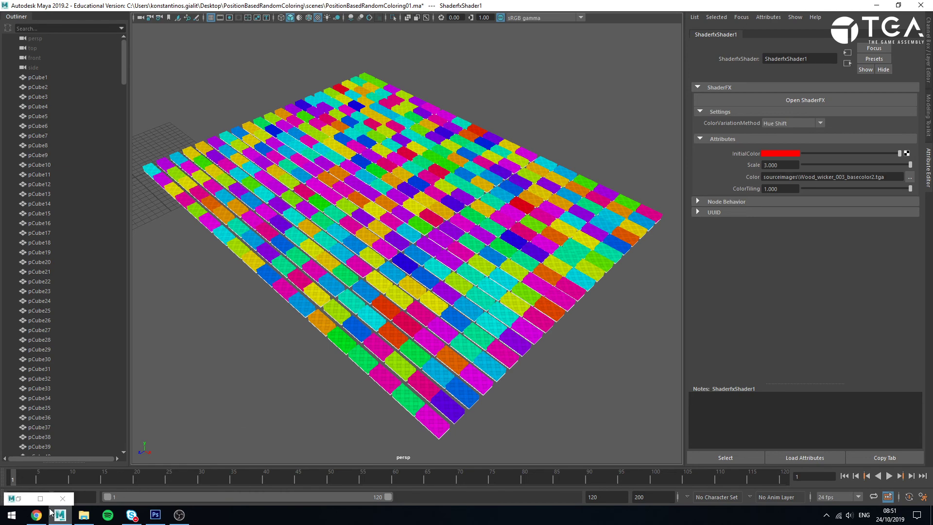
# Restore ShaderFX and trace the CustomCode noise output into the texture-lookup and hue-shift branches
pyautogui.click(40, 498)
pyautogui.keyDown('alt'); pyautogui.moveTo(284, 325); pyautogui.dragTo(518, 354, button='middle'); pyautogui.keyUp('alt')
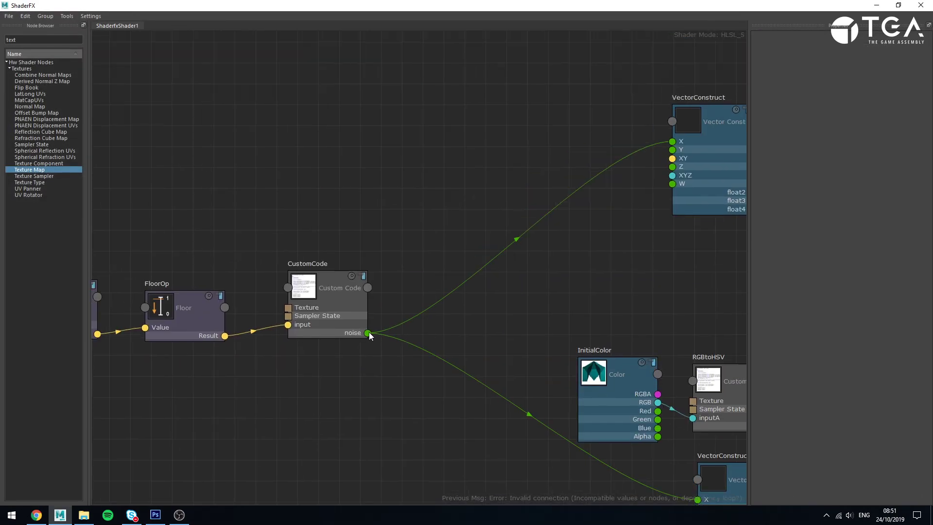
pyautogui.moveTo(368, 333); pyautogui.dragTo(554, 128)
pyautogui.keyDown('alt'); pyautogui.moveTo(608, 256); pyautogui.dragTo(331, 149, button='middle'); pyautogui.keyUp('alt')
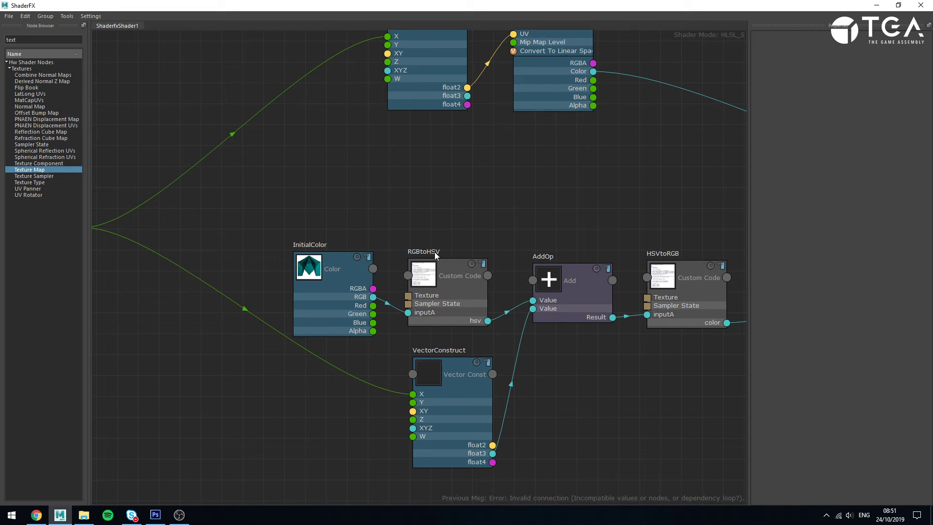
pyautogui.scroll(-5, 576, 416)
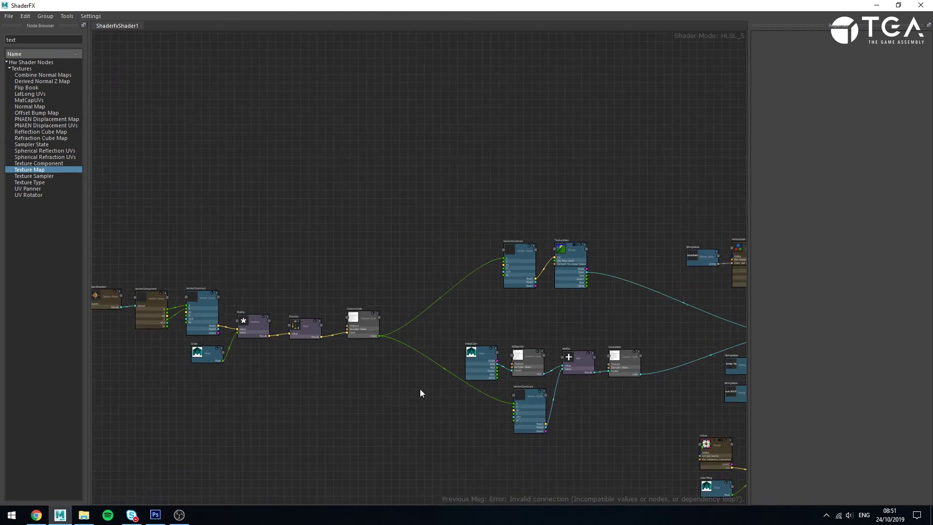
pyautogui.moveTo(421, 393); pyautogui.dragTo(306, 265, button='middle')
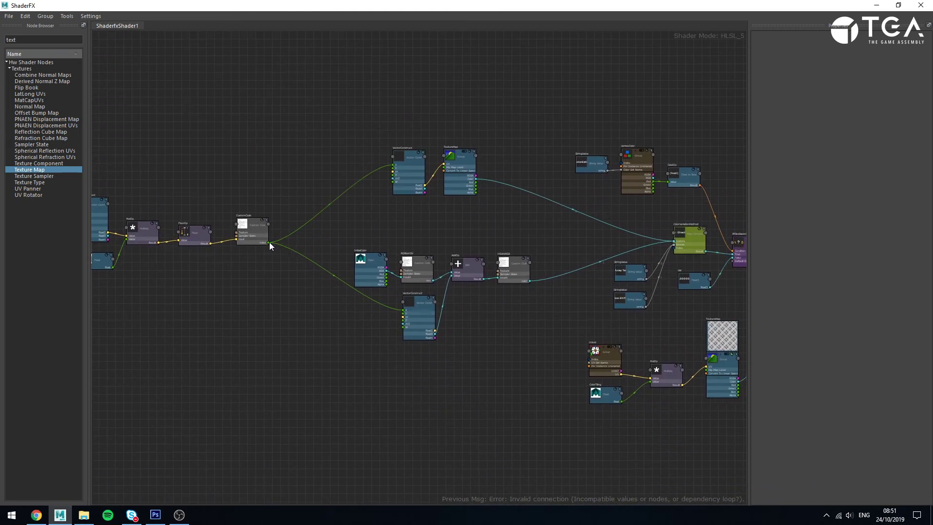
pyautogui.scroll(3, 269, 243)
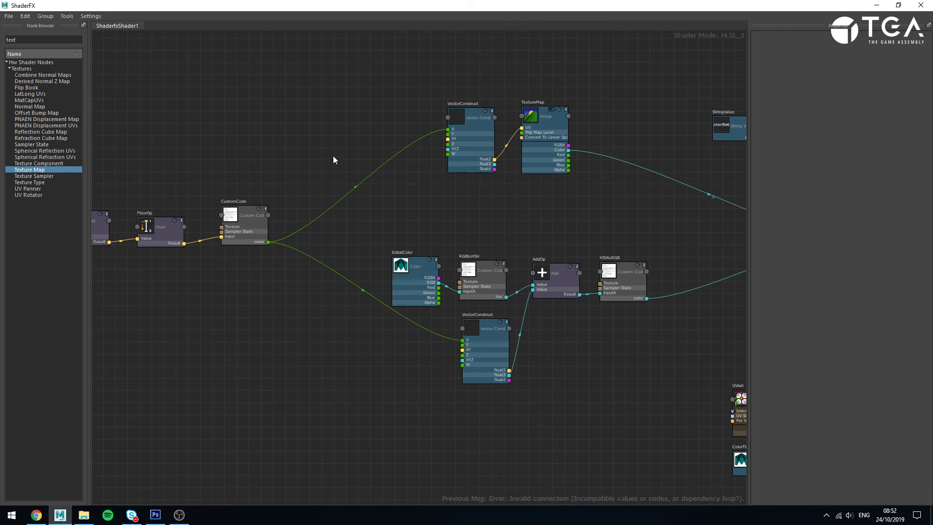
# Open the RGBtoHSV node's custom code and enlarge the code window to read the whole conversion function
pyautogui.keyDown('alt'); pyautogui.moveTo(672, 228); pyautogui.dragTo(592, 226, button='middle'); pyautogui.keyUp('alt')
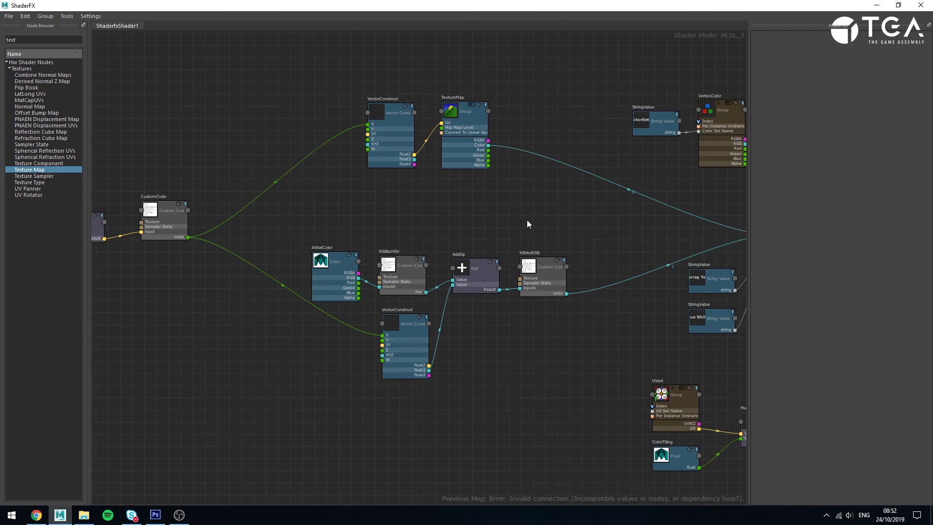
pyautogui.scroll(3, 433, 226)
pyautogui.click(330, 283)
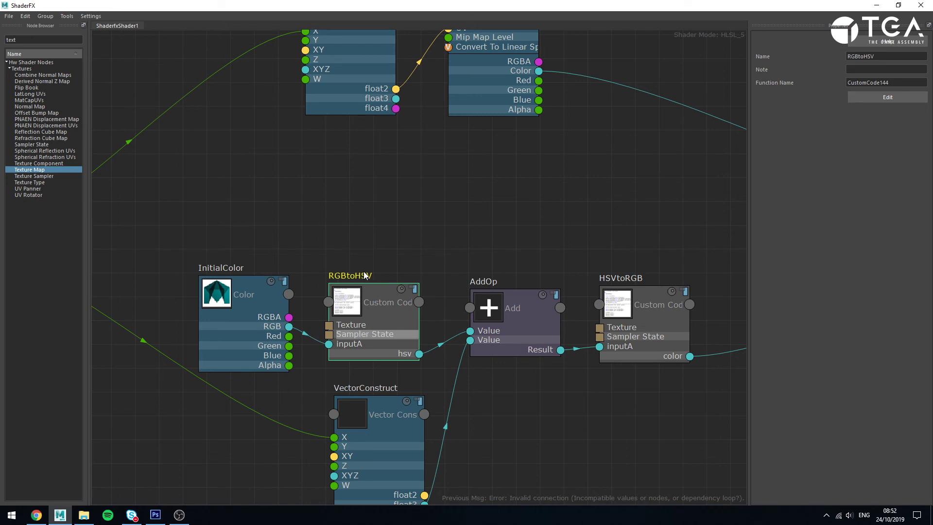
pyautogui.click(492, 396)
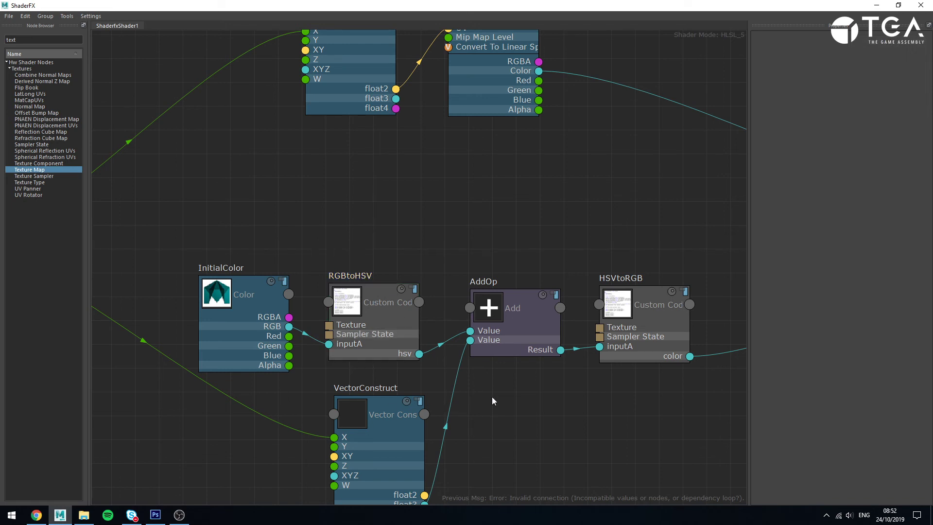
pyautogui.click(403, 314)
pyautogui.click(855, 99)
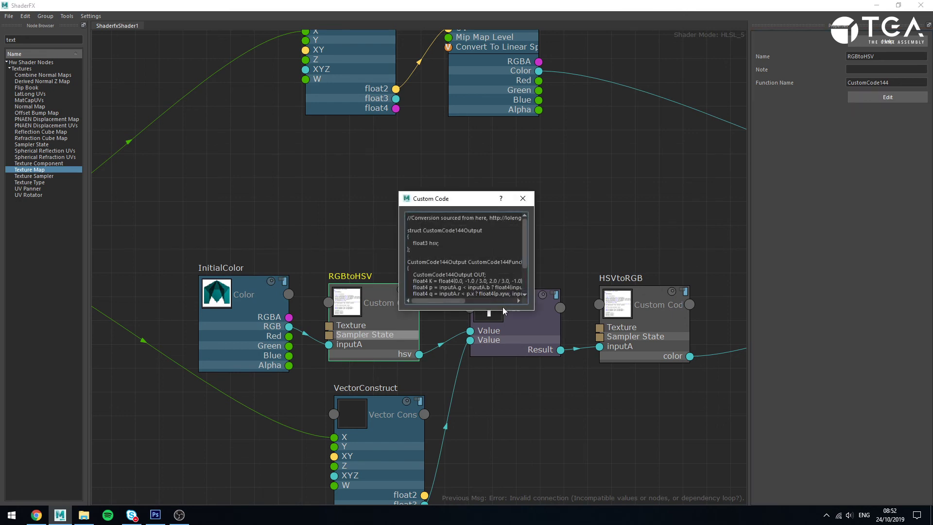
pyautogui.moveTo(535, 312); pyautogui.dragTo(702, 401)
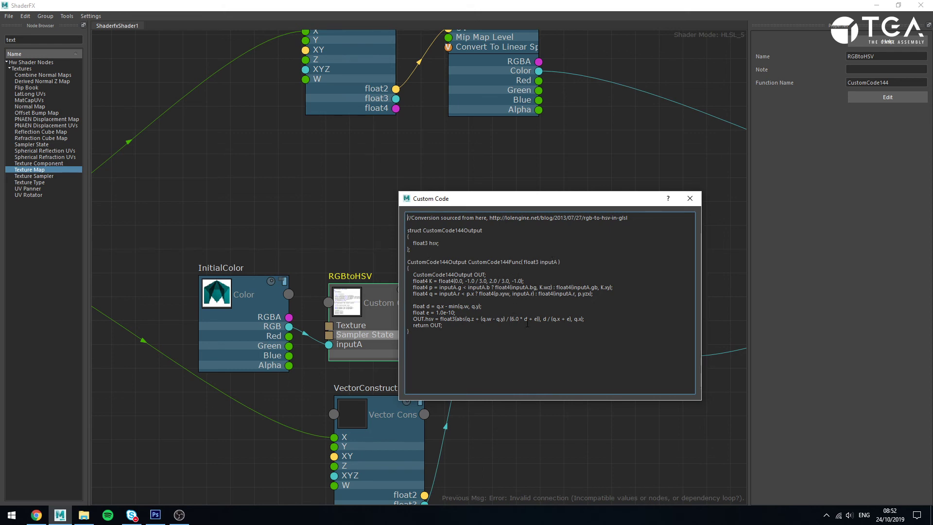
# Switch to Chrome, review the lolengine article on fast branchless RGB to HSV conversion in GLSL, and minimize the browser
pyautogui.click(36, 514)
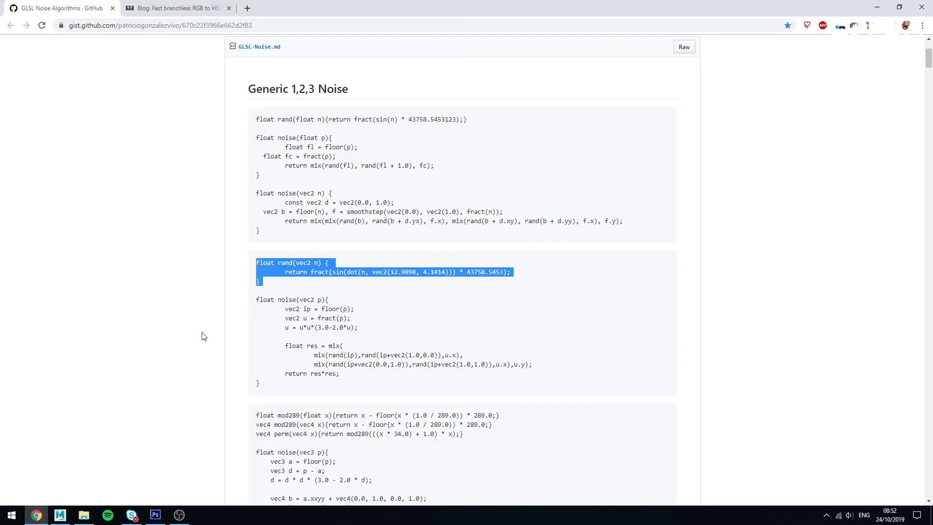
pyautogui.click(214, 6)
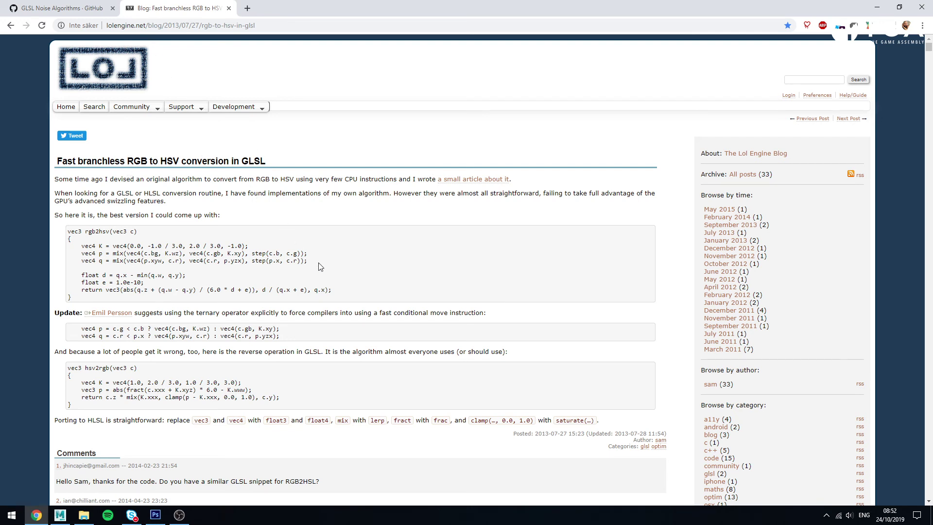
pyautogui.scroll(-1, 321, 267)
pyautogui.scroll(1, 321, 267)
pyautogui.scroll(-1, 286, 145)
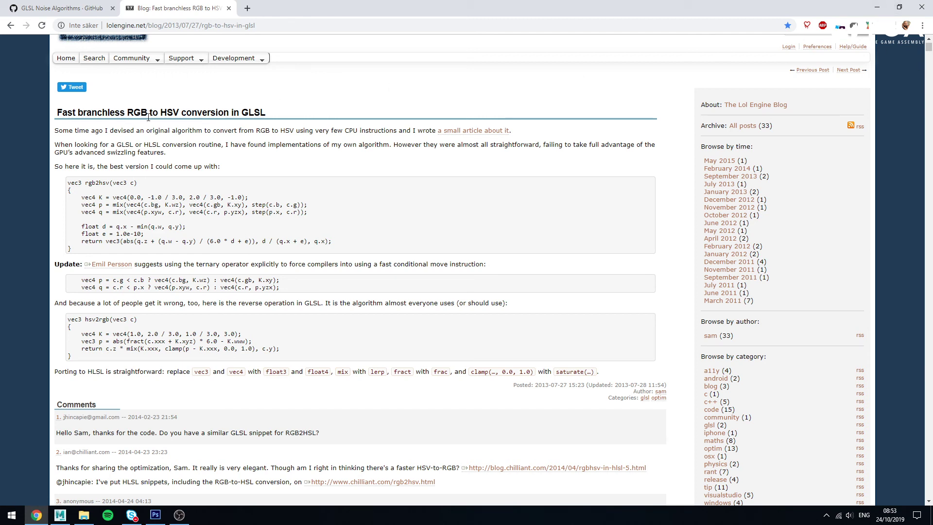
pyautogui.moveTo(120, 112); pyautogui.dragTo(141, 112)
pyautogui.click(451, 111)
pyautogui.click(873, 2)
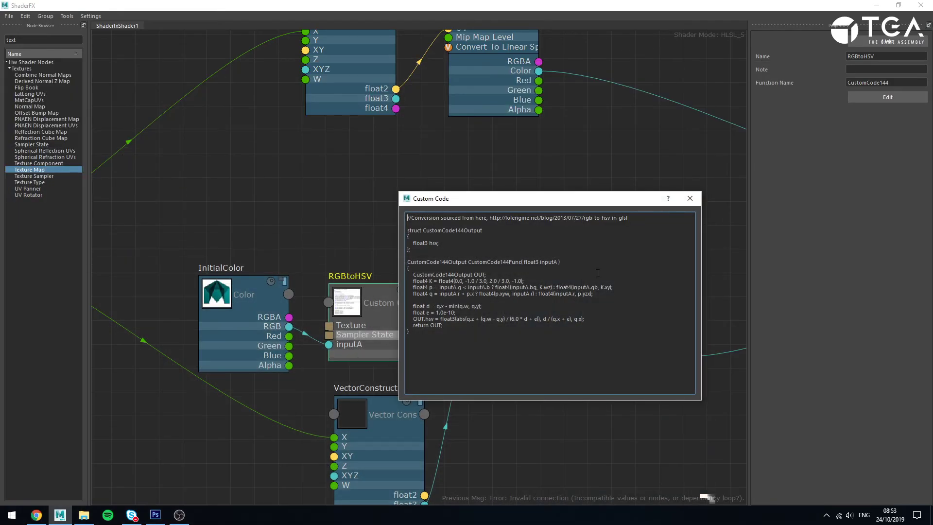
# Close the custom code window and review the UVset, ColorTiling, MulOp and TextureMap nodes that supply the base texture
pyautogui.click(693, 197)
pyautogui.scroll(-2, 622, 262)
pyautogui.keyDown('alt'); pyautogui.moveTo(602, 251); pyautogui.dragTo(200, 177, button='middle'); pyautogui.keyUp('alt')
pyautogui.keyDown('alt'); pyautogui.moveTo(447, 232); pyautogui.dragTo(292, 199, button='middle'); pyautogui.keyUp('alt')
pyautogui.moveTo(256, 321); pyautogui.dragTo(555, 495)
pyautogui.click(368, 452)
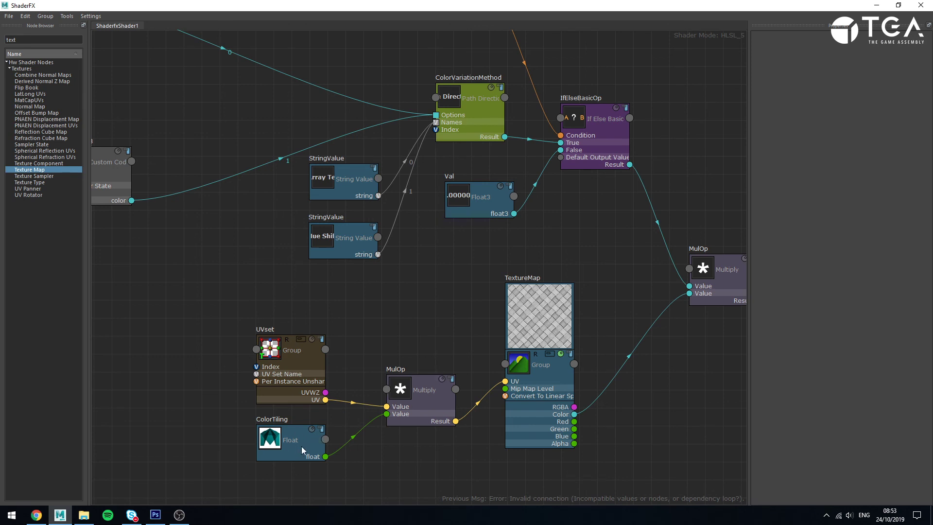
# Review the VertexColor branch, minimize ShaderFX, and examine the front corner cube's colored top and white base up close
pyautogui.keyDown('alt'); pyautogui.moveTo(423, 295); pyautogui.dragTo(442, 487, button='middle'); pyautogui.keyUp('alt')
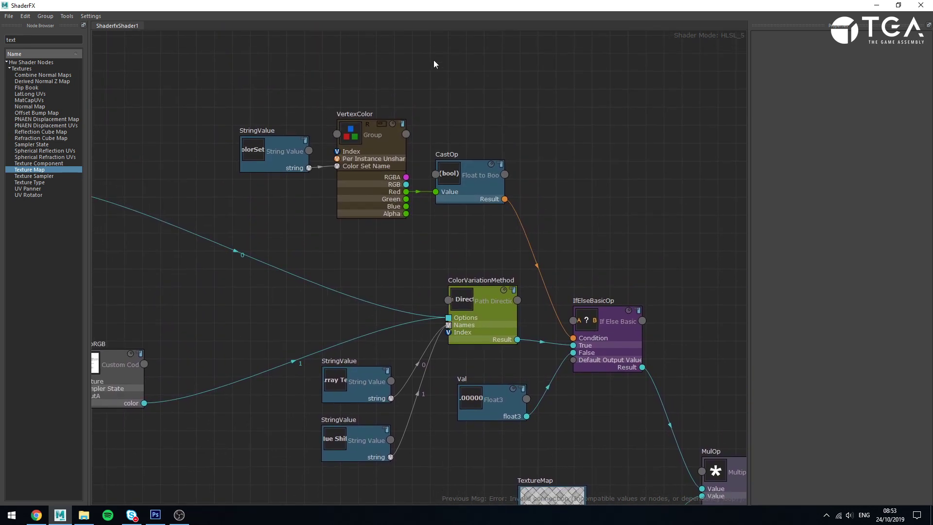
pyautogui.scroll(2, 340, 103)
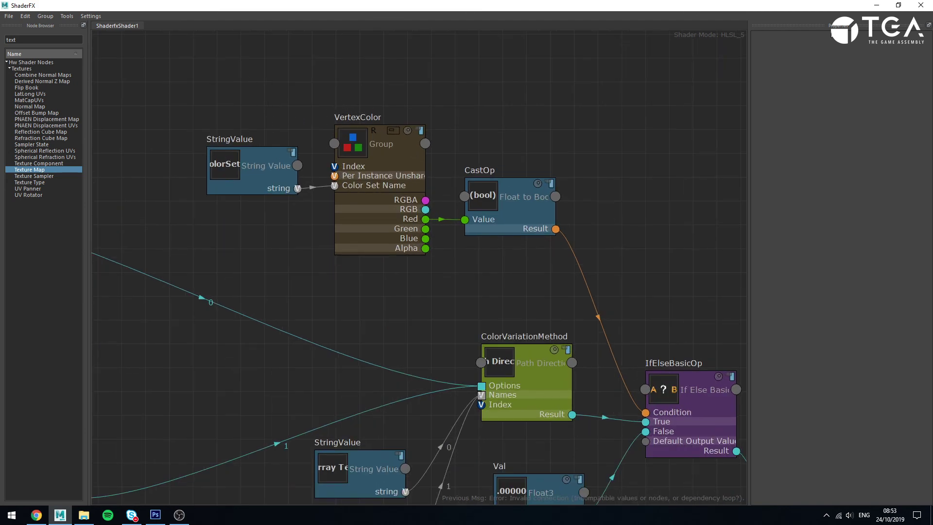
pyautogui.click(877, 5)
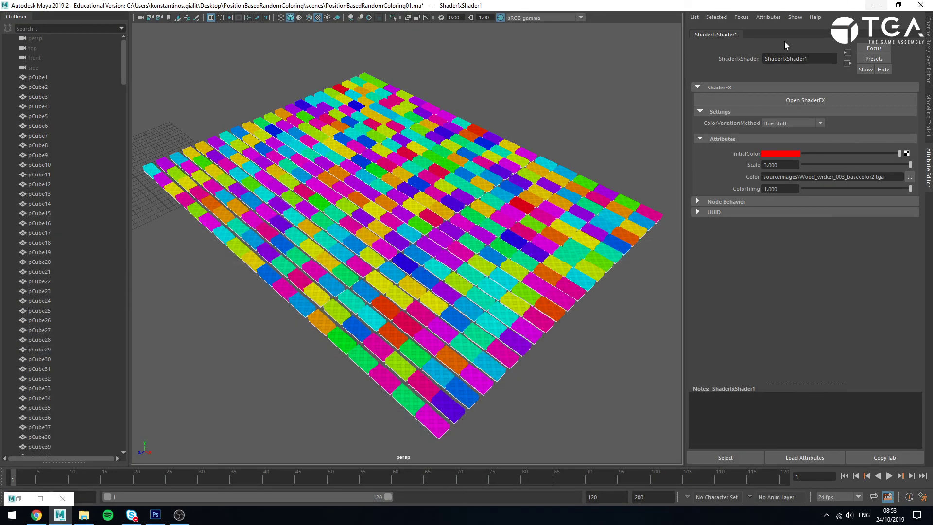
pyautogui.click(438, 423)
pyautogui.press('f')
pyautogui.click(504, 433)
pyautogui.keyDown('alt'); pyautogui.moveTo(504, 433); pyautogui.dragTo(434, 312); pyautogui.keyUp('alt')
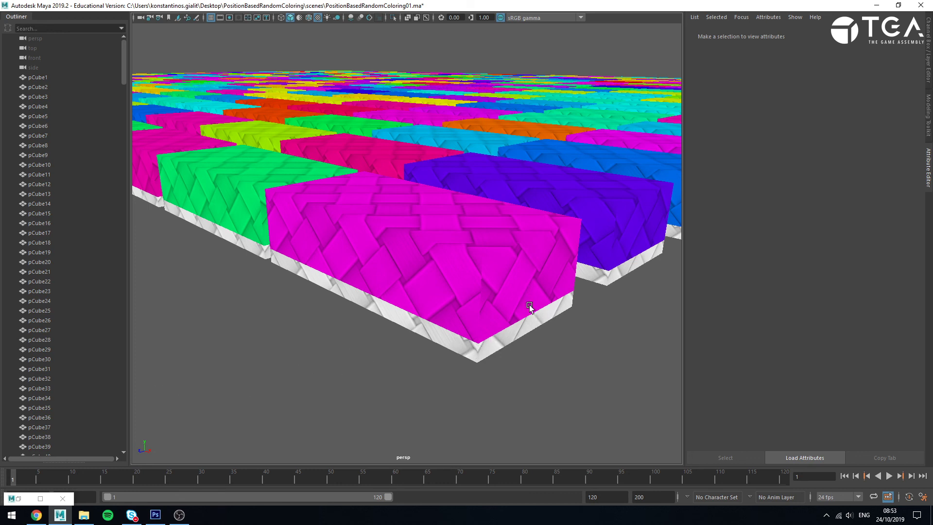
# Restore ShaderFX and inspect the VertexColor node and the StringValue node that supplies its color set name
pyautogui.click(39, 498)
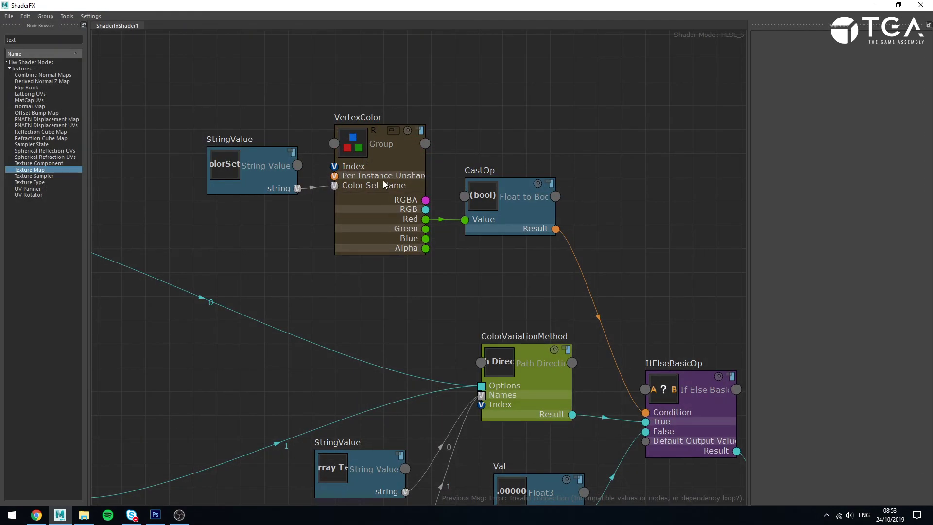
pyautogui.click(369, 119)
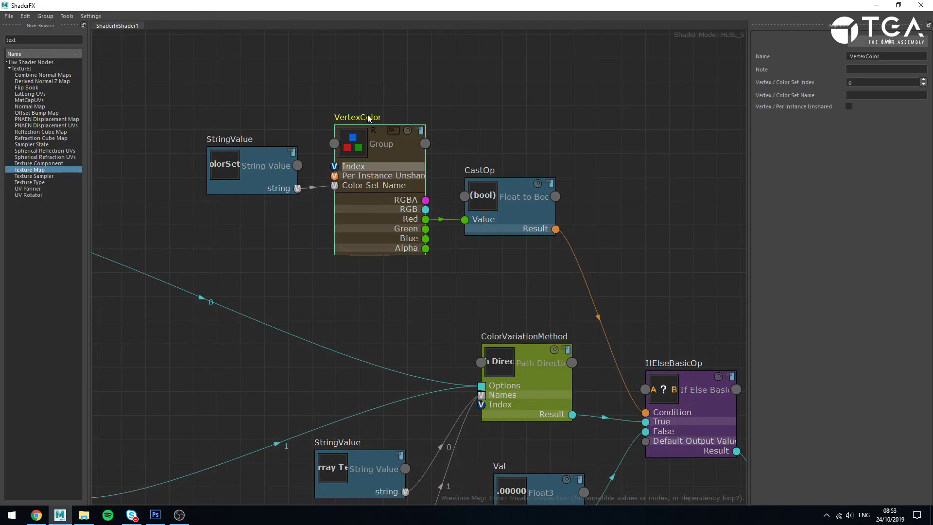
pyautogui.moveTo(252, 182); pyautogui.dragTo(229, 177)
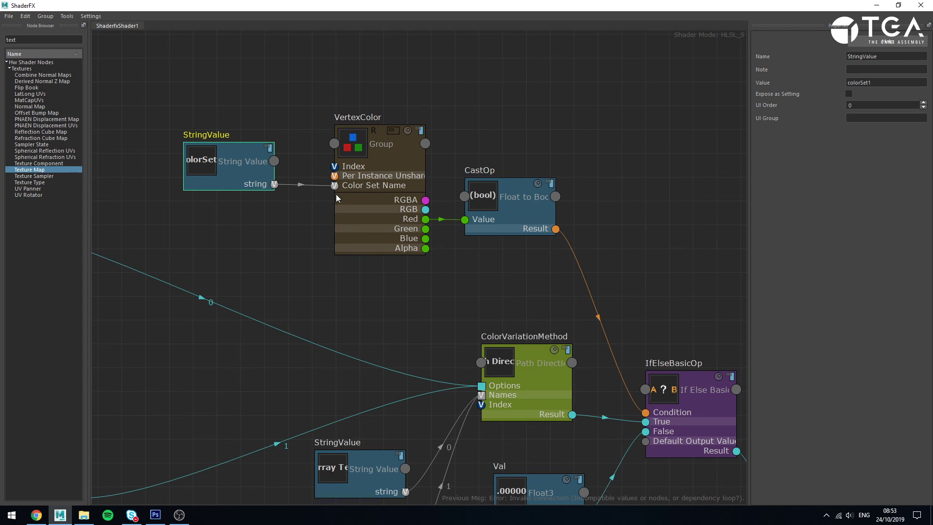
pyautogui.click(442, 239)
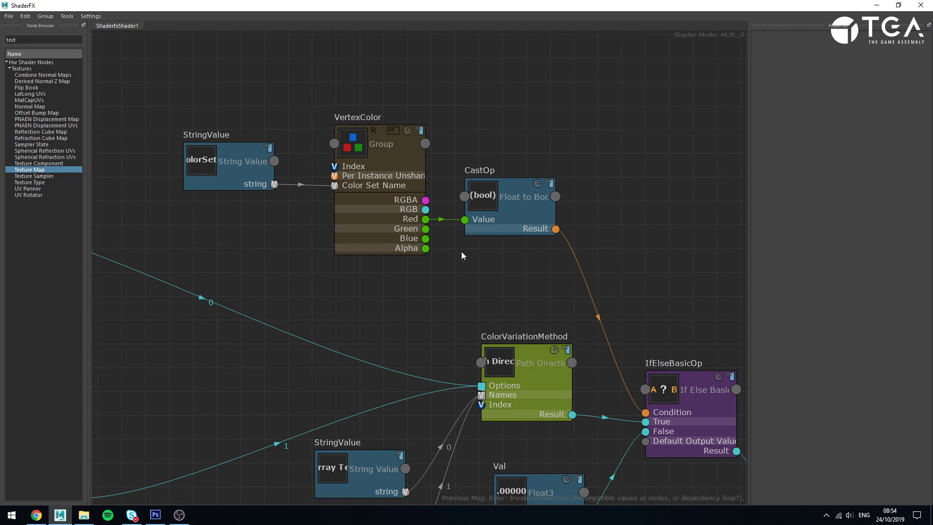
# Trace the VertexColor Red output through CastOp into the IfElseBasicOp condition and its True and False inputs
pyautogui.moveTo(426, 220); pyautogui.dragTo(459, 159)
pyautogui.moveTo(599, 268); pyautogui.dragTo(508, 264, button='middle')
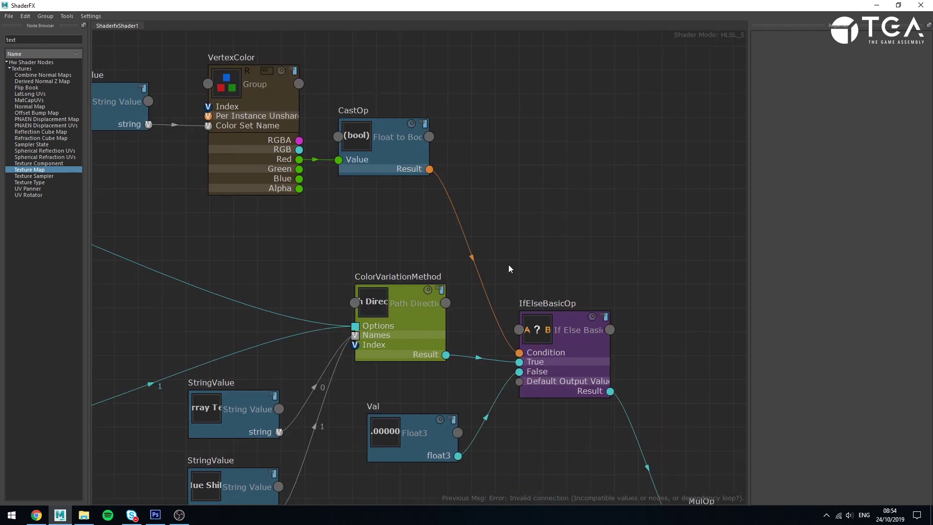
pyautogui.click(564, 337)
pyautogui.click(543, 409)
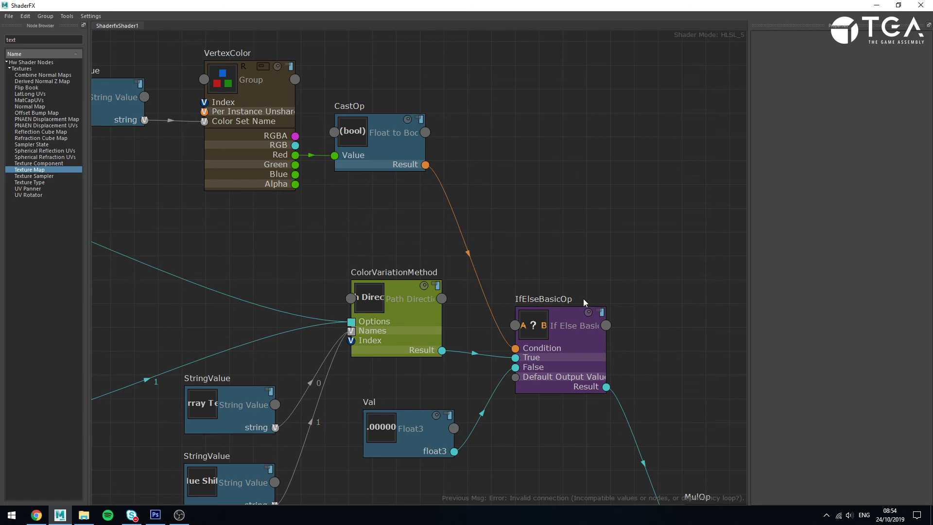
# Trace the IfElseBasicOp result and the TextureMap color into the MulOp node that multiplies them
pyautogui.scroll(-10, 350, 212)
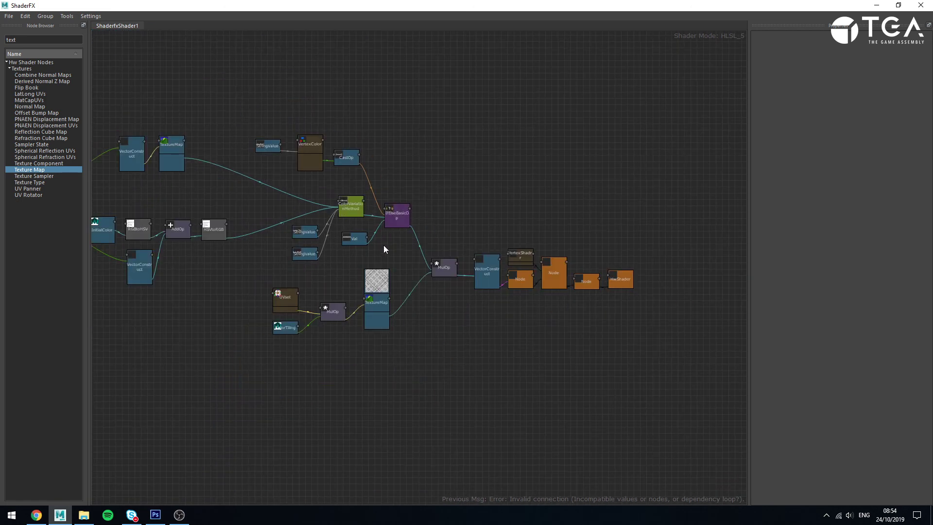
pyautogui.scroll(10, 384, 250)
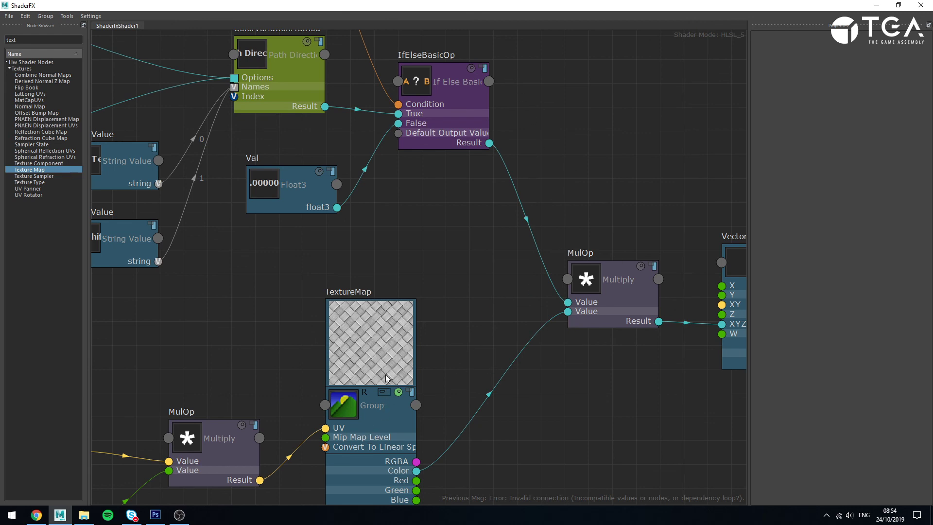
pyautogui.scroll(1, 374, 330)
pyautogui.scroll(-2, 405, 358)
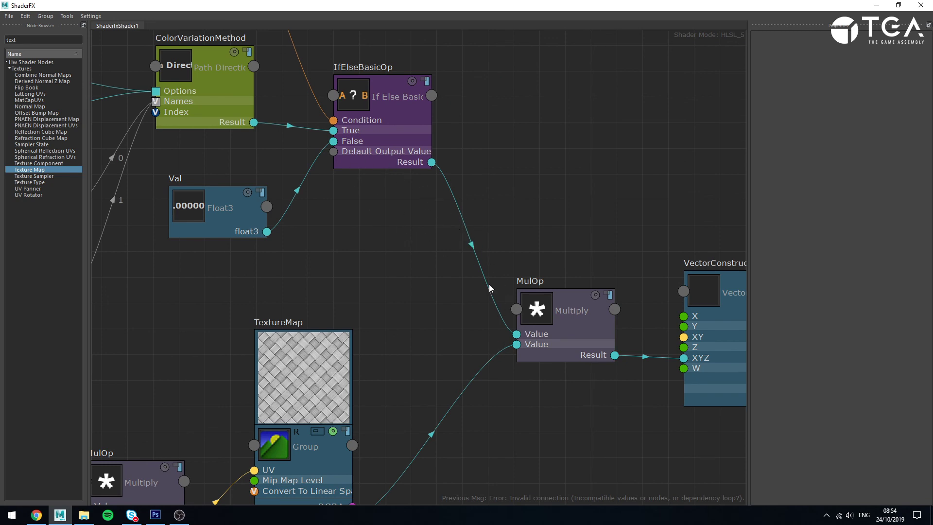
pyautogui.keyDown('alt'); pyautogui.moveTo(366, 245); pyautogui.dragTo(367, 222, button='middle'); pyautogui.keyUp('alt')
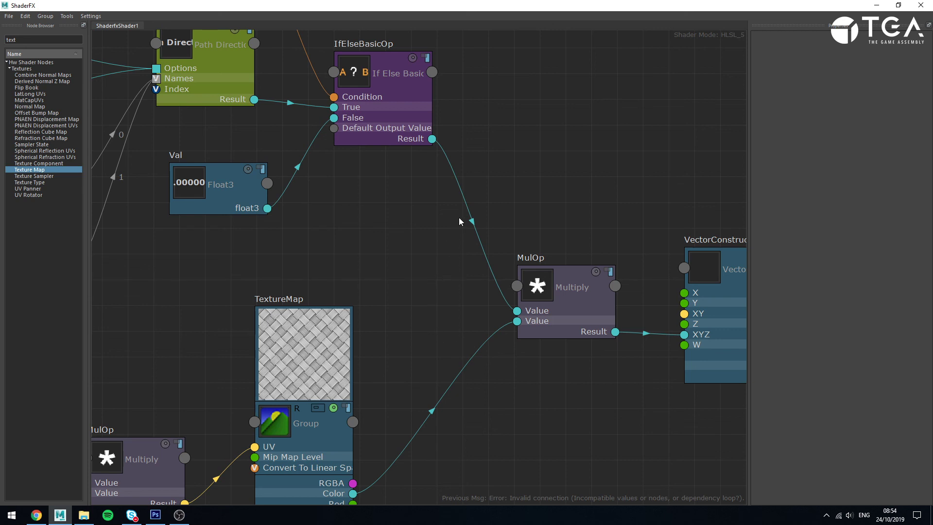
# Inspect the ColorVariationMethod node, float ShaderFX below the viewport, and set the shader's ColorVariationMethod to Tint Array Texture
pyautogui.keyDown('alt'); pyautogui.moveTo(377, 144); pyautogui.dragTo(645, 393, button='middle'); pyautogui.keyUp('alt')
pyautogui.click(450, 253)
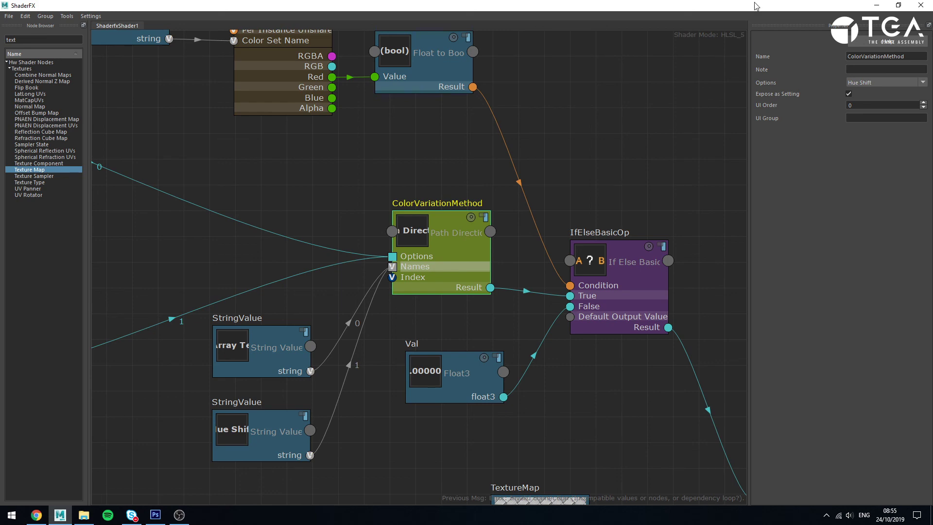
pyautogui.moveTo(755, 4); pyautogui.dragTo(679, 256)
pyautogui.click(642, 351)
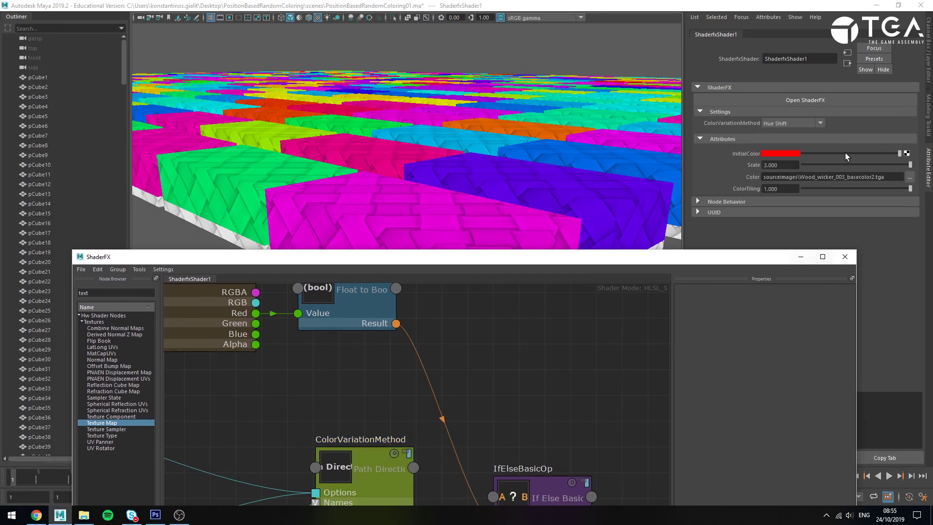
pyautogui.click(789, 124)
pyautogui.click(801, 135)
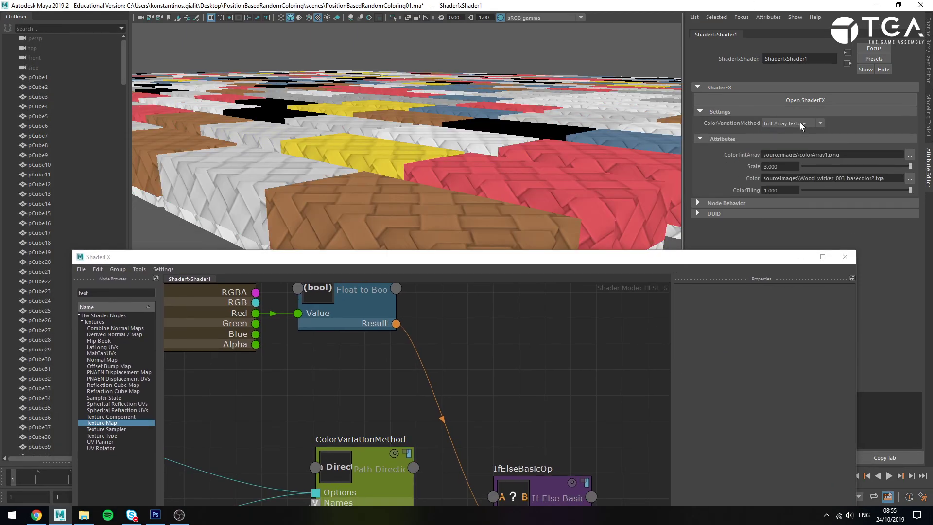
# Switch the shader's ColorVariationMethod to Hue Shift and back to Tint Array Texture to compare both looks
pyautogui.click(803, 122)
pyautogui.click(789, 143)
pyautogui.click(797, 123)
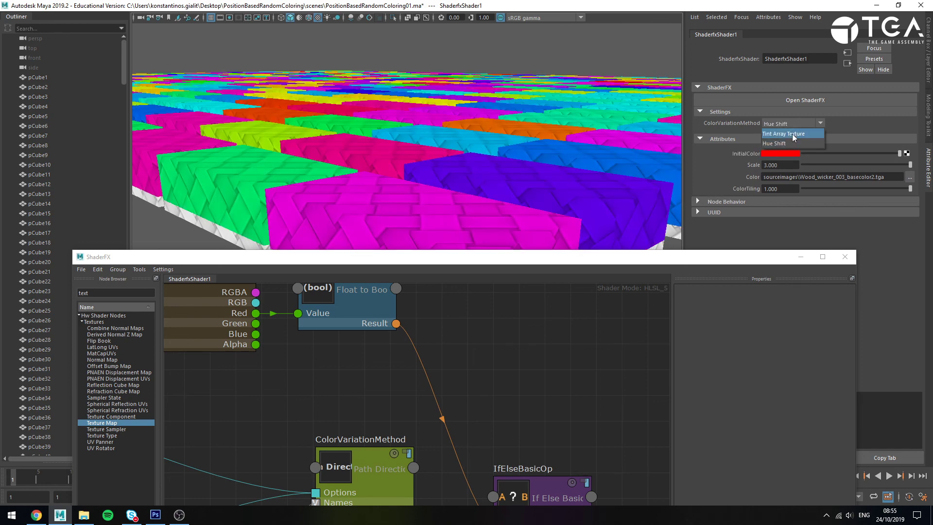
pyautogui.click(793, 133)
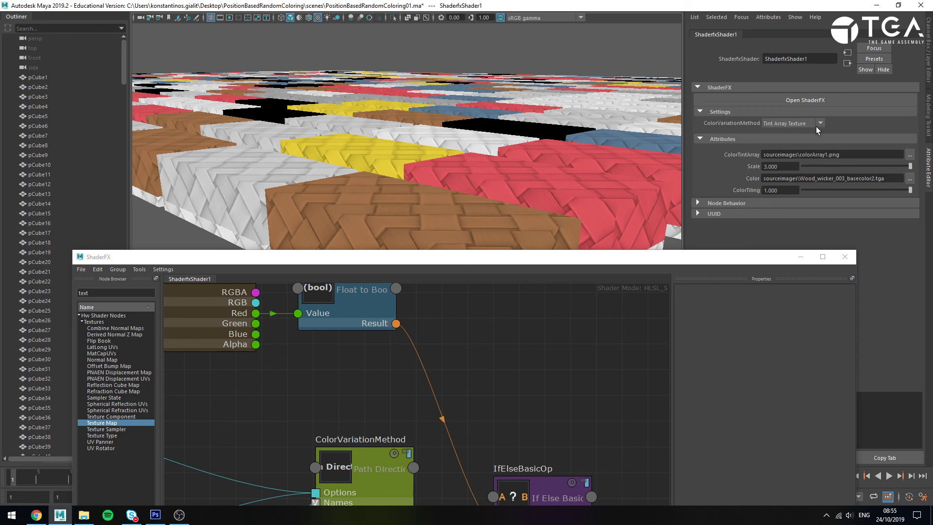
# Raise the ShaderFX window and view the texture-lookup and hue-shift branches feeding ColorVariationMethod
pyautogui.moveTo(555, 251); pyautogui.dragTo(558, 193)
pyautogui.keyDown('alt'); pyautogui.moveTo(543, 387); pyautogui.dragTo(299, 338, button='right'); pyautogui.keyUp('alt')
pyautogui.keyDown('alt'); pyautogui.moveTo(397, 367); pyautogui.dragTo(505, 332, button='middle'); pyautogui.keyUp('alt')
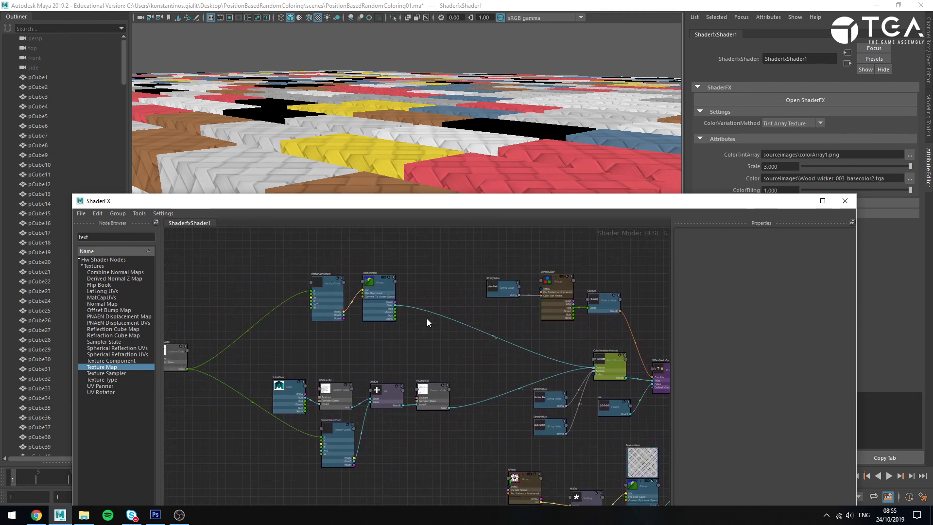